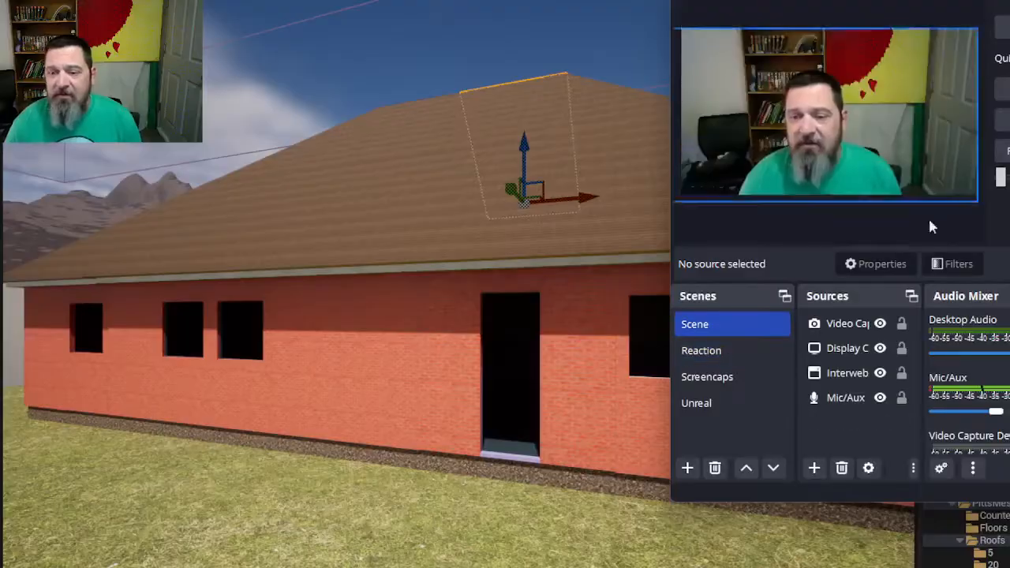
{"action": "right_click_drag", "start_coordinate": [581, 354], "coordinate": [671, 402]}
{"action": "right_click_drag", "start_coordinate": [506, 344], "coordinate": [530, 325]}
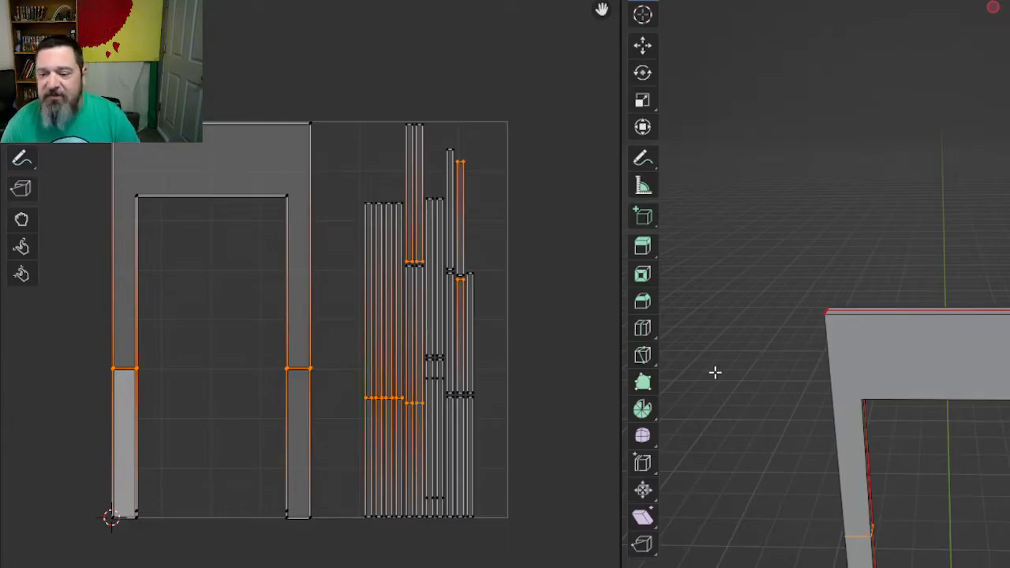
{"action": "right_click", "coordinate": [714, 372]}
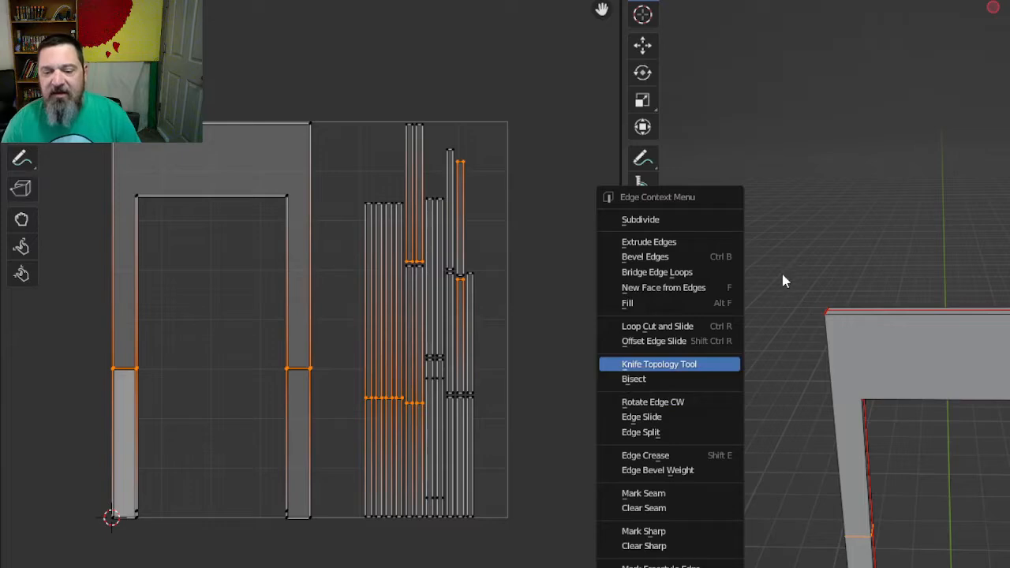
- Examine the door frame model from the front and from several angles
{"action": "scroll", "coordinate": [738, 261], "scroll_direction": "up", "scroll_amount": 3}
{"action": "scroll", "coordinate": [738, 261], "scroll_direction": "up", "scroll_amount": 1}
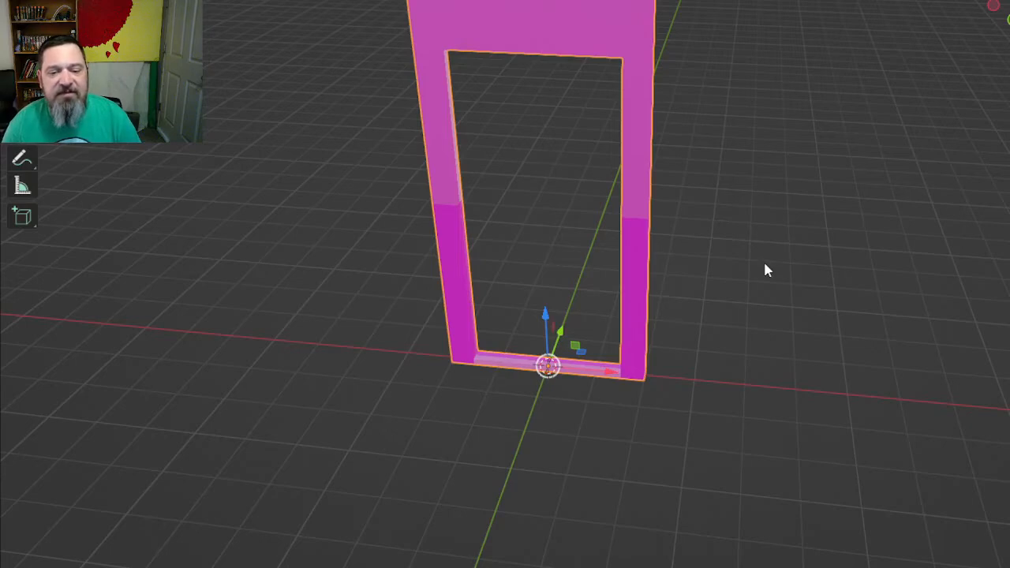
{"action": "mouse_move", "coordinate": [765, 270]}
{"action": "middle_mouse_down"}
{"action": "mouse_move", "coordinate": [705, 259]}
{"action": "mouse_move", "coordinate": [703, 349]}
{"action": "mouse_move", "coordinate": [766, 273]}
{"action": "middle_mouse_up"}
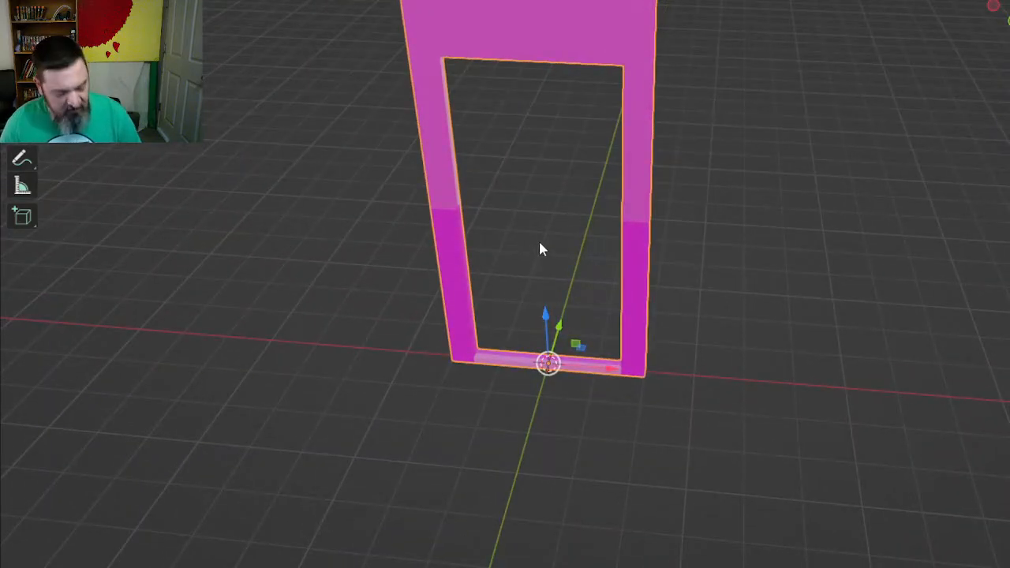
{"action": "middle_click_drag", "start_coordinate": [541, 248], "coordinate": [620, 392]}
{"action": "middle_click_drag", "start_coordinate": [361, 408], "coordinate": [356, 331], "text": "shift"}
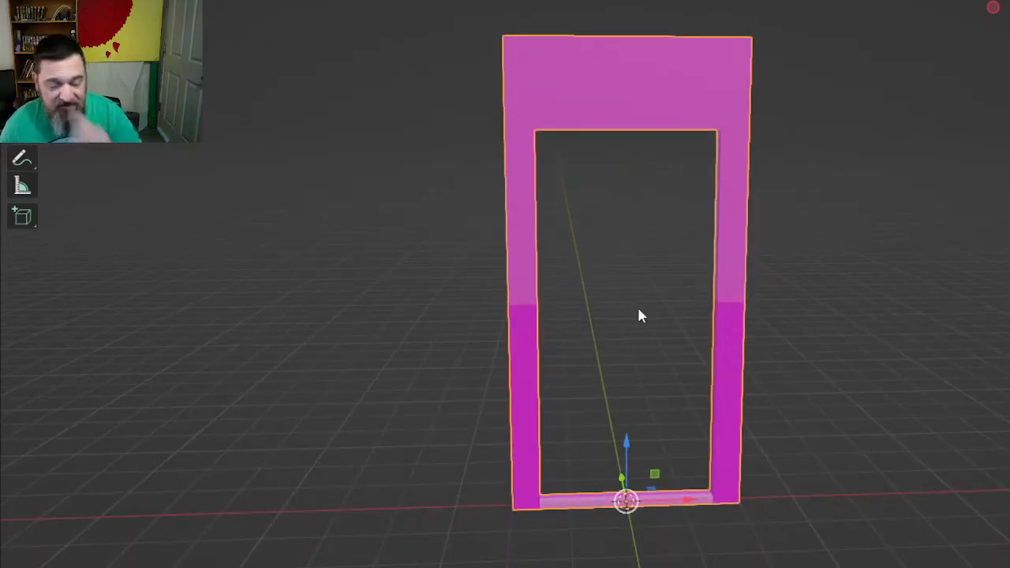
{"action": "middle_click_drag", "start_coordinate": [647, 298], "coordinate": [622, 316]}
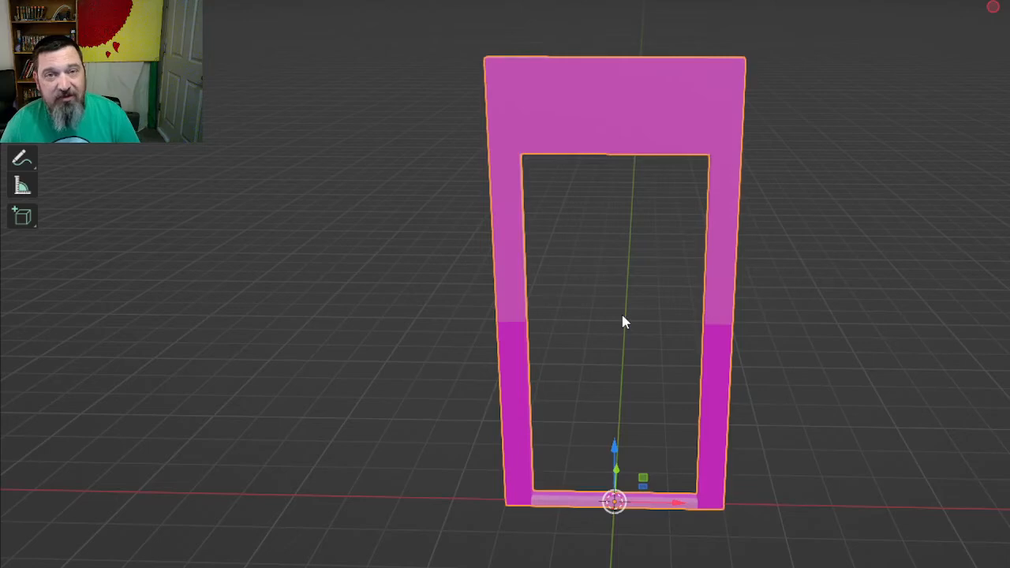
{"action": "scroll", "coordinate": [627, 312], "scroll_direction": "up", "scroll_amount": 3}
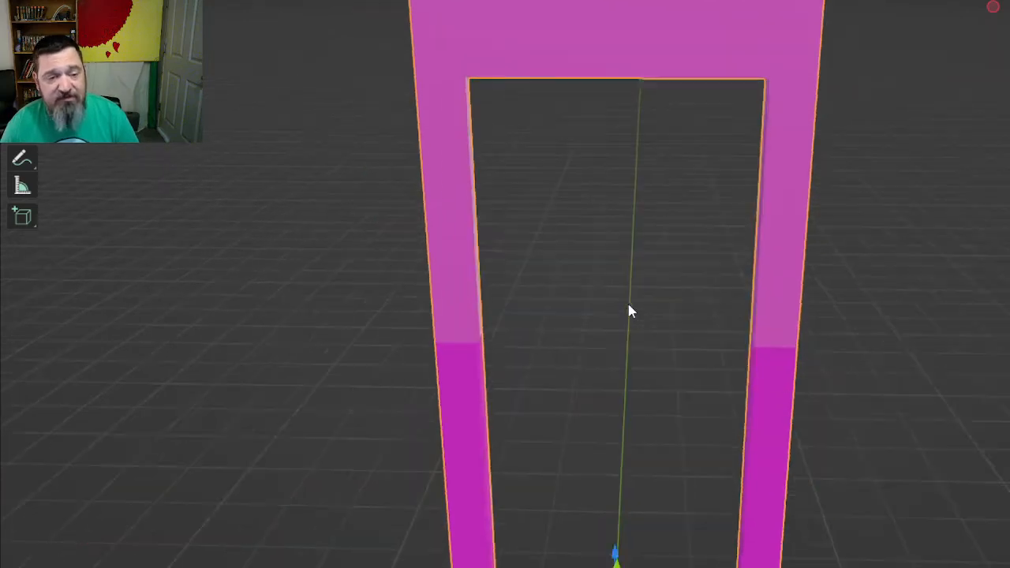
{"action": "scroll", "coordinate": [628, 310], "scroll_direction": "down", "scroll_amount": 1}
- Enter edit mode, clear the old selection and select the upper and lower inner faces of the door frame's left jamb
{"action": "key", "text": "Tab"}
{"action": "scroll", "coordinate": [629, 284], "scroll_direction": "up", "scroll_amount": 2}
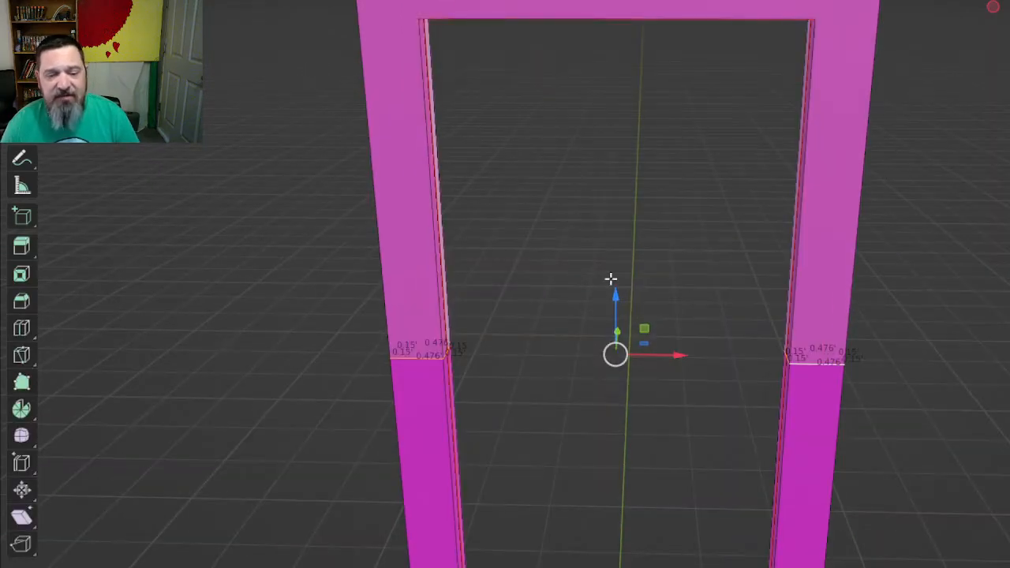
{"action": "middle_click_drag", "start_coordinate": [610, 280], "coordinate": [502, 284]}
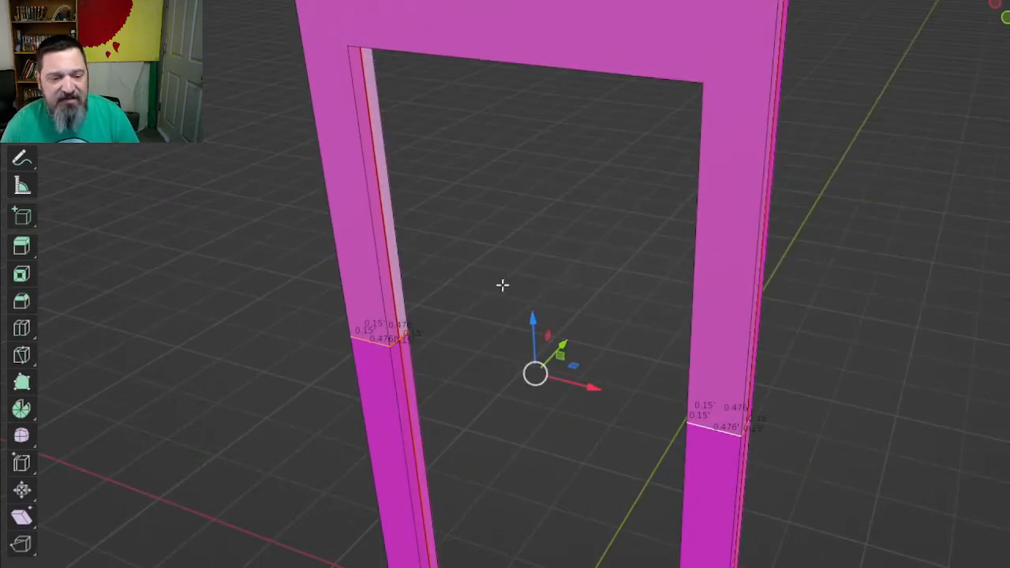
{"action": "left_click", "coordinate": [399, 302]}
{"action": "left_click", "coordinate": [389, 305], "text": "shift"}
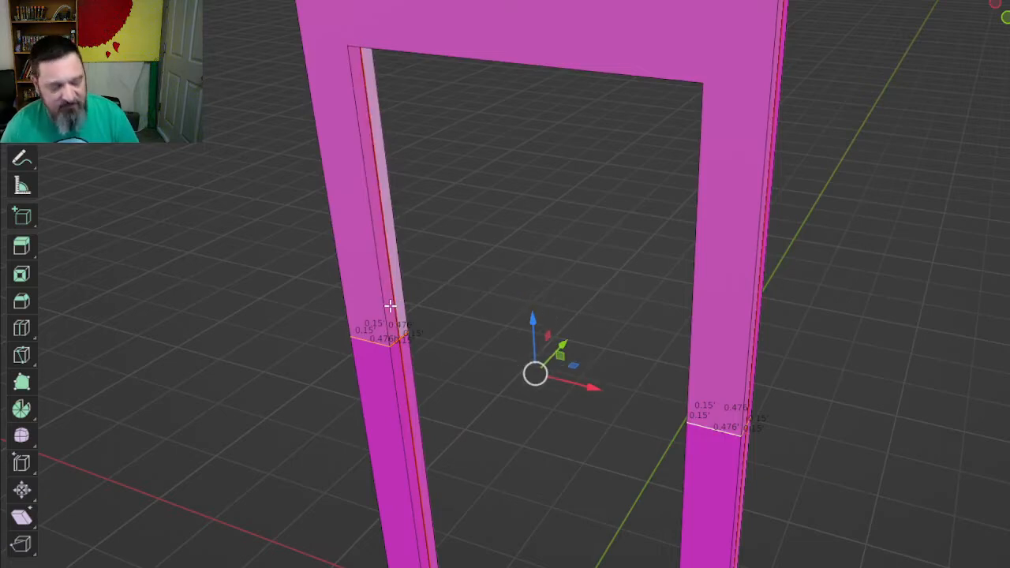
{"action": "key", "text": "alt+a"}
{"action": "left_click", "coordinate": [390, 305]}
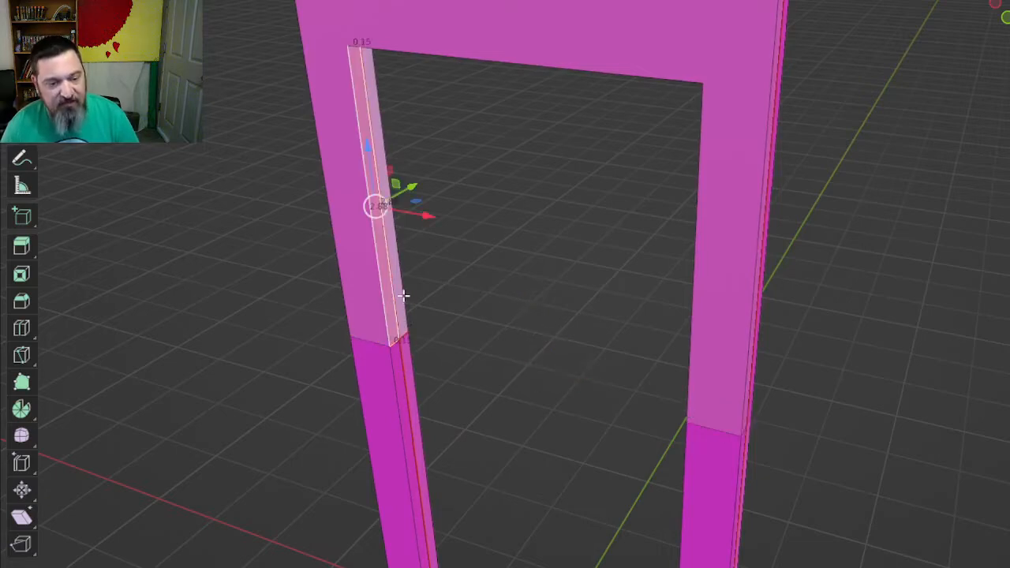
{"action": "left_click", "coordinate": [400, 373], "text": "shift"}
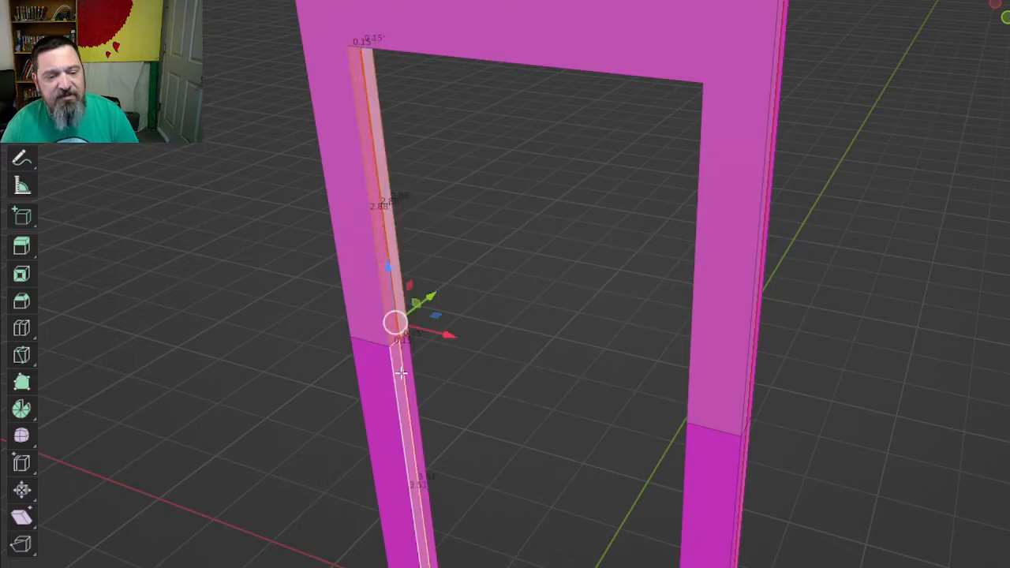
- Add the threshold's upper faces and the right jamb's upper and lower inner faces to the selection
{"action": "middle_click_drag", "start_coordinate": [489, 323], "coordinate": [583, 356]}
{"action": "left_click", "coordinate": [694, 554], "text": "shift"}
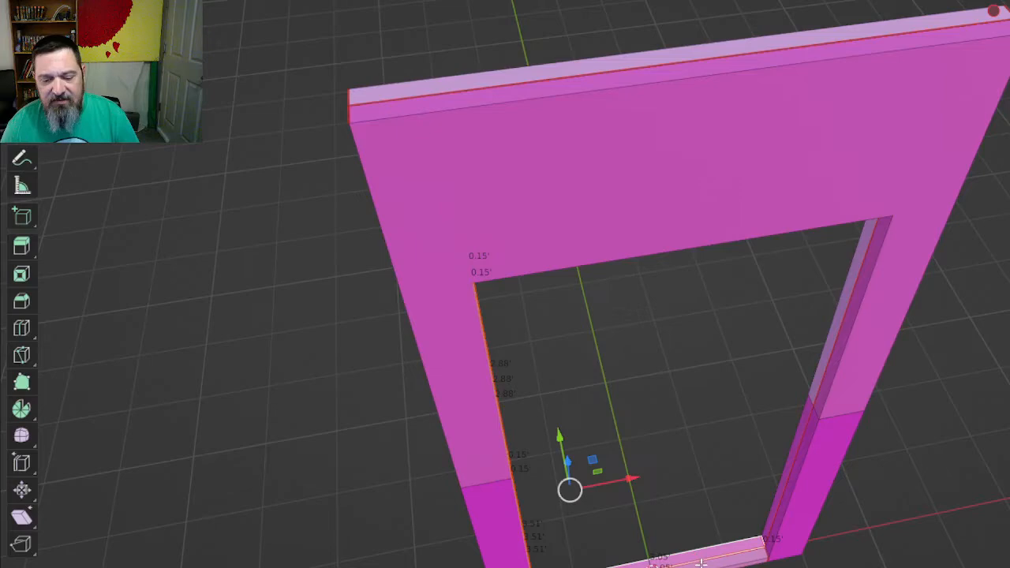
{"action": "left_click", "coordinate": [698, 559], "text": "shift"}
{"action": "middle_click_drag", "start_coordinate": [688, 488], "coordinate": [841, 434]}
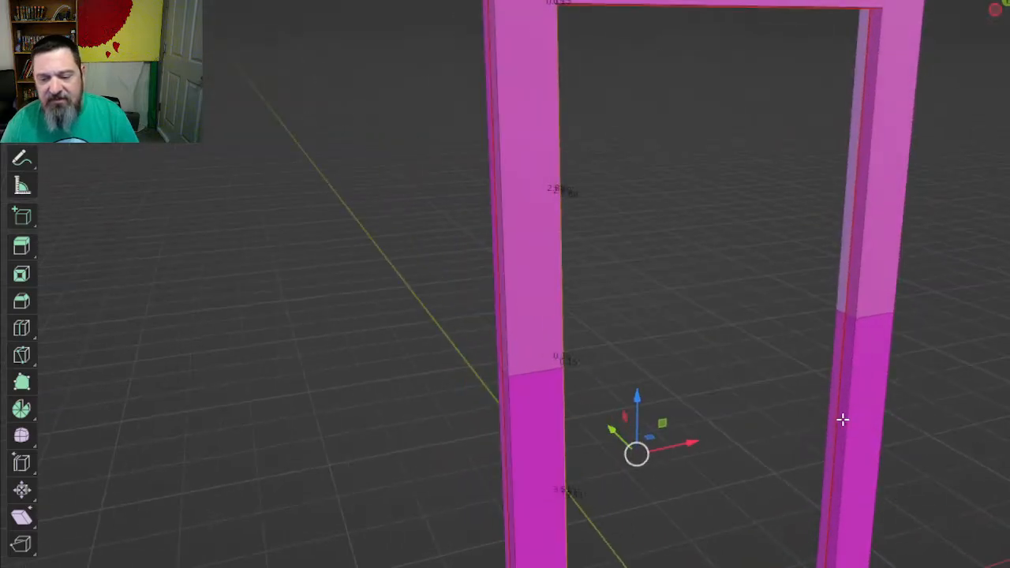
{"action": "left_click", "coordinate": [838, 419], "text": "shift"}
{"action": "left_click", "coordinate": [832, 419], "text": "shift"}
{"action": "left_click", "coordinate": [852, 282], "text": "shift"}
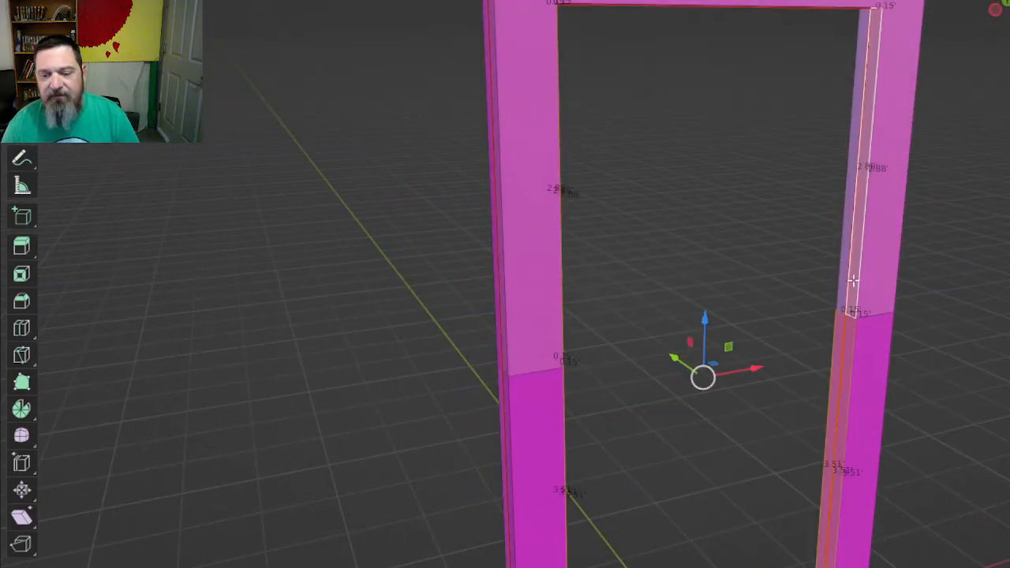
{"action": "left_click", "coordinate": [845, 277], "text": "shift"}
{"action": "middle_click_drag", "start_coordinate": [752, 336], "coordinate": [744, 254]}
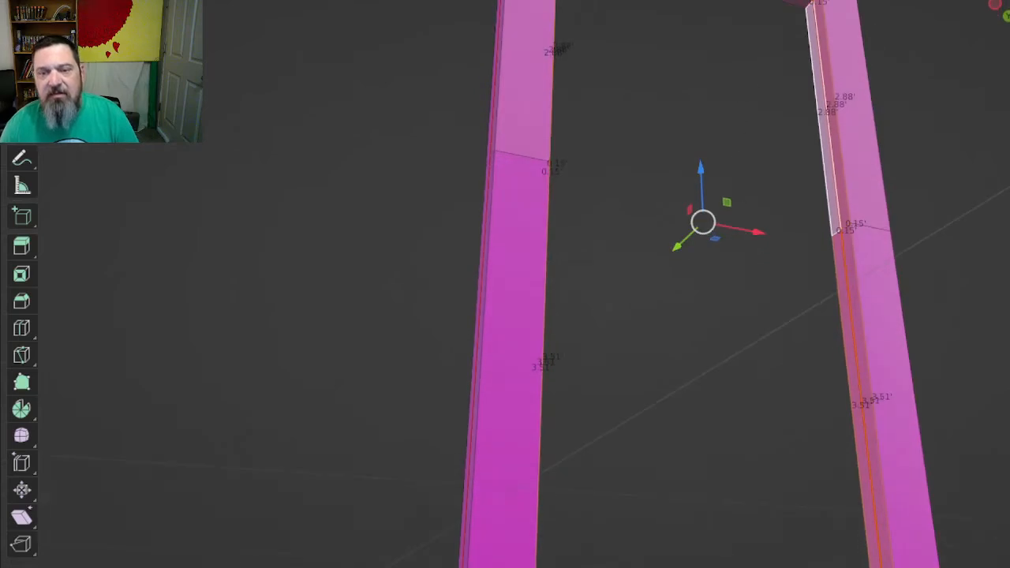
- Duplicate the selected inner faces in place, scale the copy slightly inward on every axis except Y, and clear the selection
{"action": "key", "text": "shift+d"}
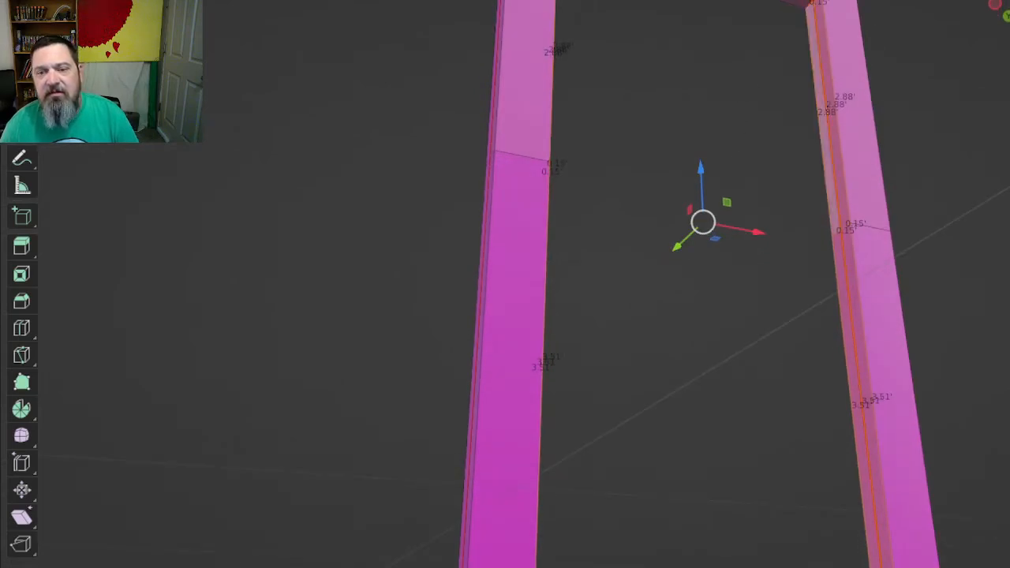
{"action": "middle_click_drag", "start_coordinate": [745, 77], "coordinate": [691, 168]}
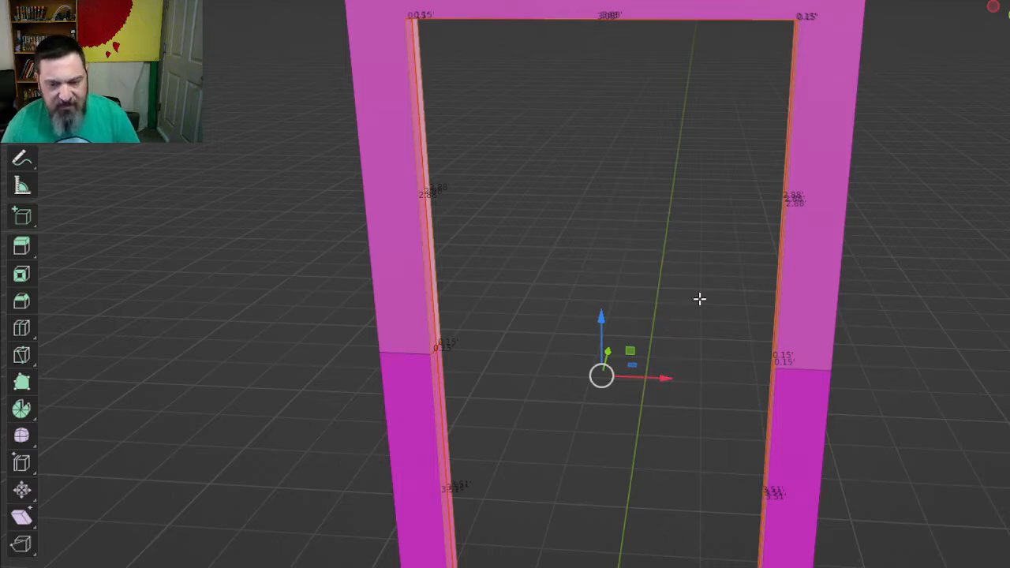
{"action": "key", "text": "s"}
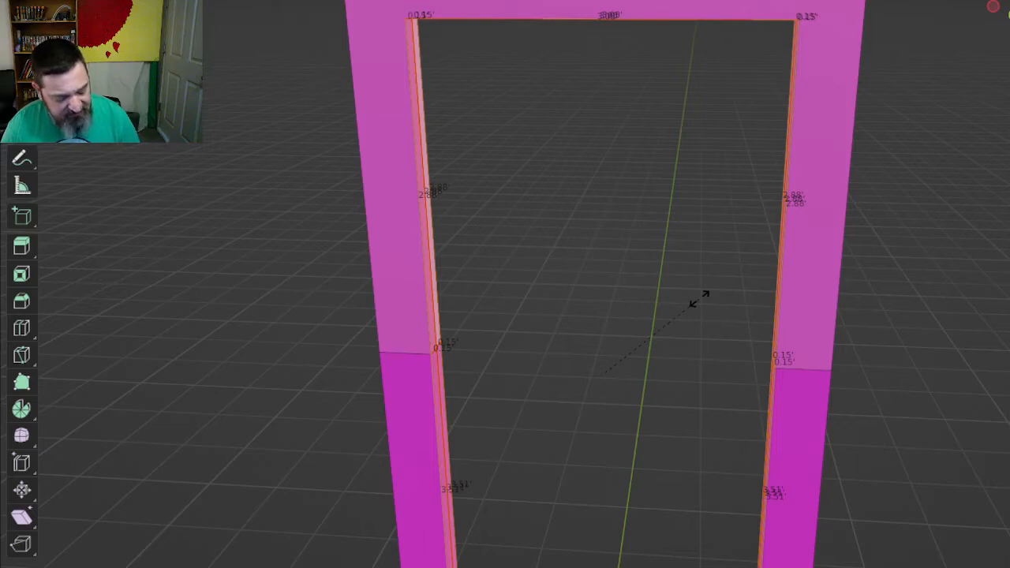
{"action": "key", "text": "shift+y"}
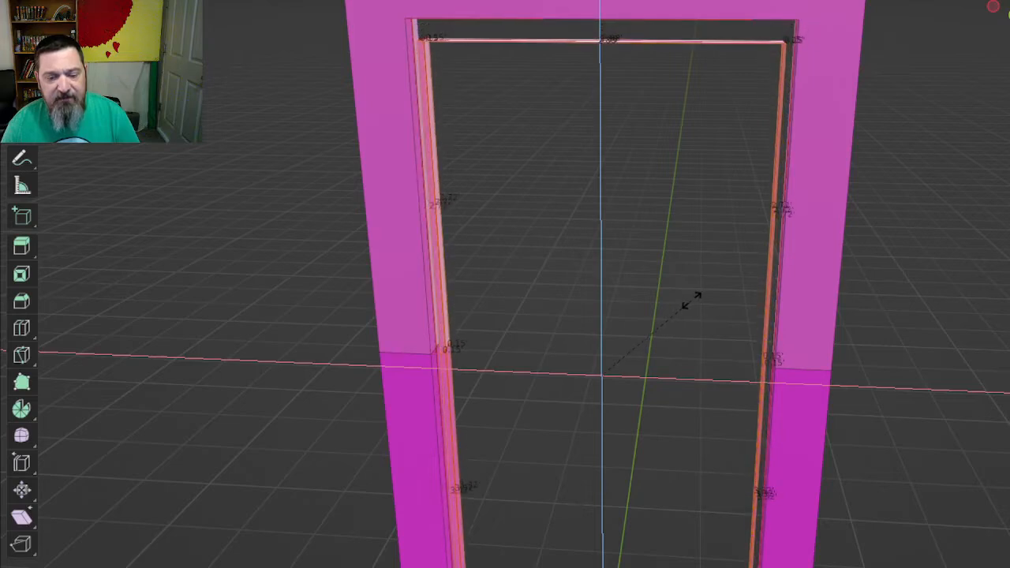
{"action": "left_click", "coordinate": [691, 301]}
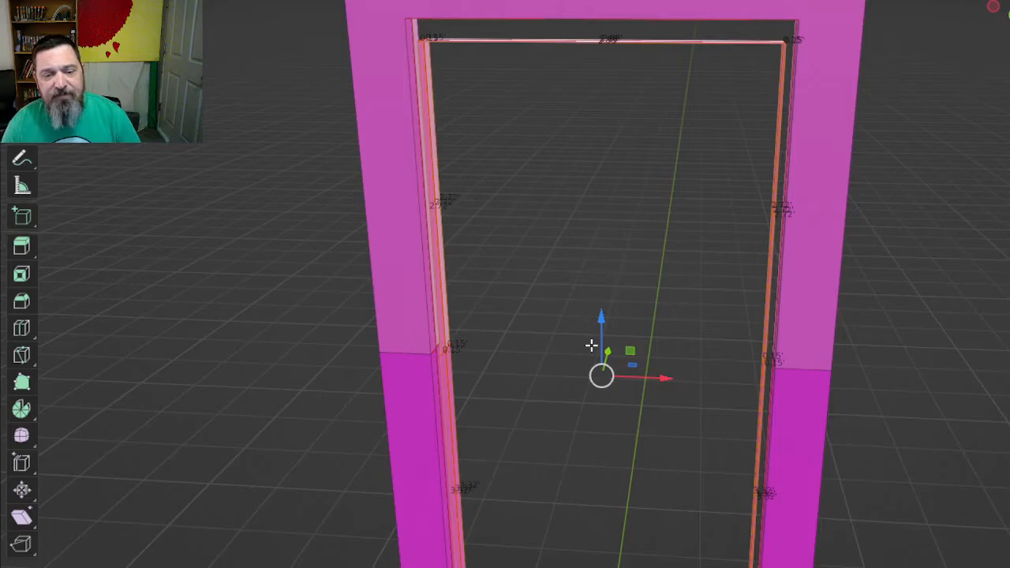
{"action": "middle_click_drag", "start_coordinate": [591, 345], "coordinate": [592, 244]}
{"action": "key", "text": "alt+a"}
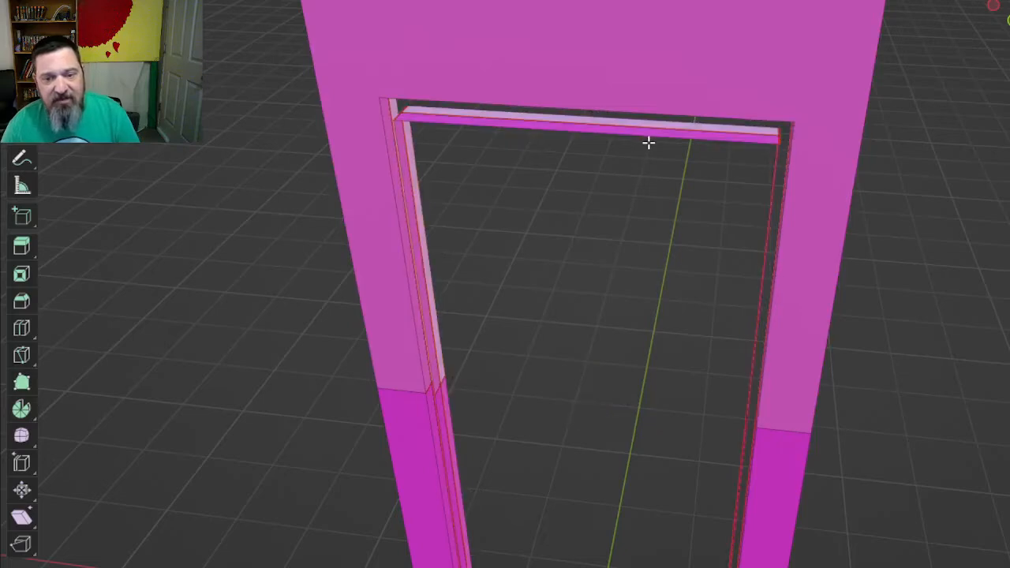
- Select the front edges of the duplicated inner frame along the header and both upper jambs
{"action": "left_click", "coordinate": [671, 138]}
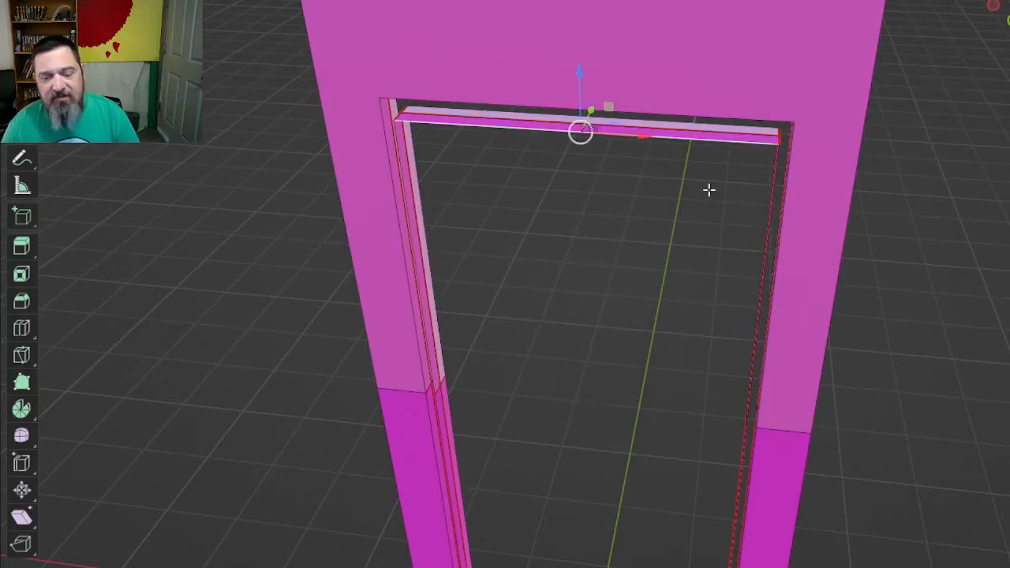
{"action": "middle_click_drag", "start_coordinate": [715, 229], "coordinate": [647, 226]}
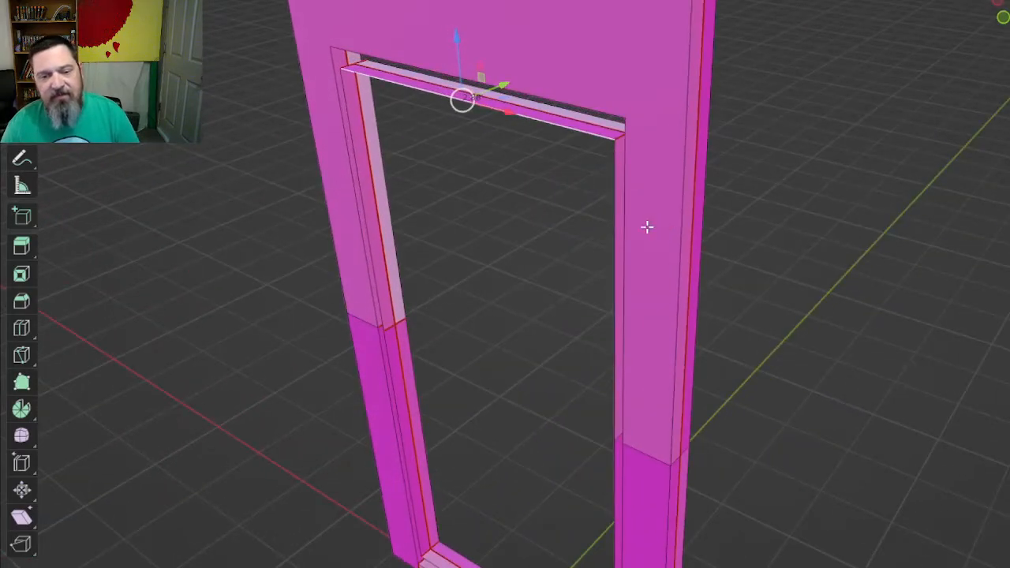
{"action": "left_click", "coordinate": [615, 239], "text": "shift"}
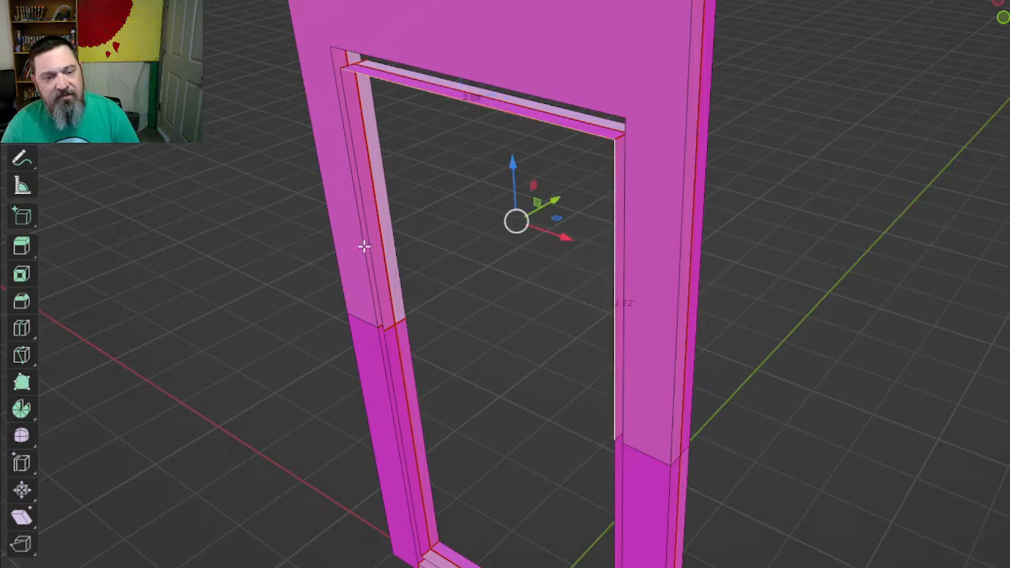
{"action": "middle_click_drag", "start_coordinate": [455, 218], "coordinate": [568, 216]}
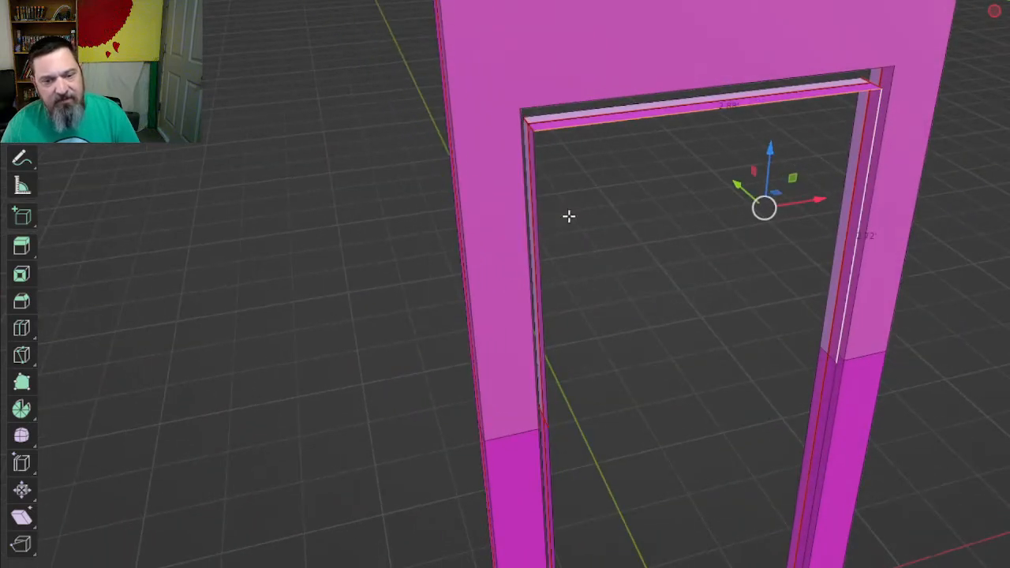
{"action": "left_click", "coordinate": [537, 233], "text": "shift"}
- Add the inner frame's front edges along both lower jambs and the threshold to the selection
{"action": "middle_click_drag", "start_coordinate": [635, 389], "coordinate": [624, 222], "text": "shift"}
{"action": "left_click", "coordinate": [539, 291], "text": "shift"}
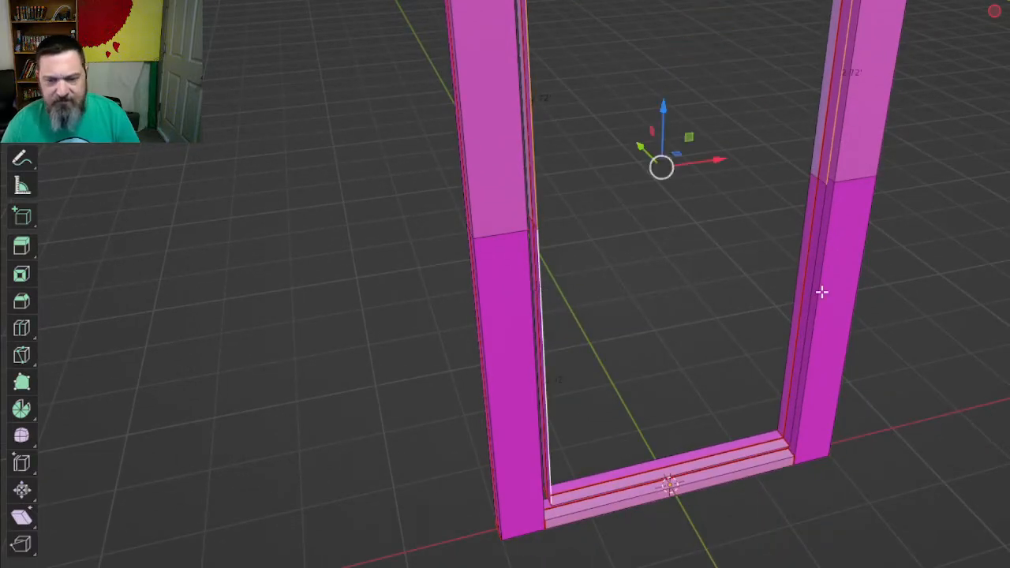
{"action": "middle_click_drag", "start_coordinate": [722, 292], "coordinate": [714, 273]}
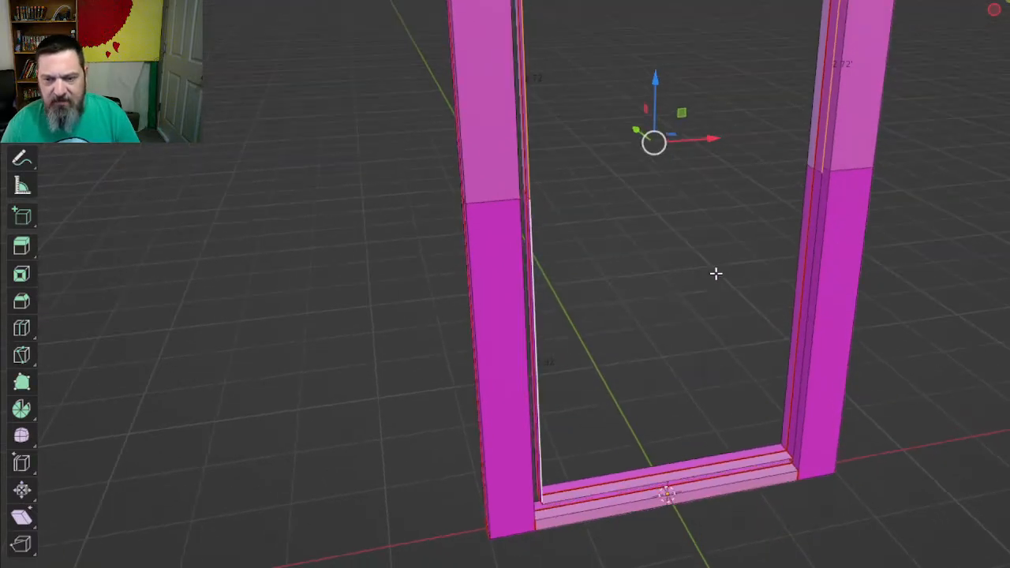
{"action": "left_click", "coordinate": [813, 253], "text": "shift"}
{"action": "middle_click_drag", "start_coordinate": [652, 317], "coordinate": [604, 258]}
{"action": "scroll", "coordinate": [605, 259], "scroll_direction": "up", "scroll_amount": 4}
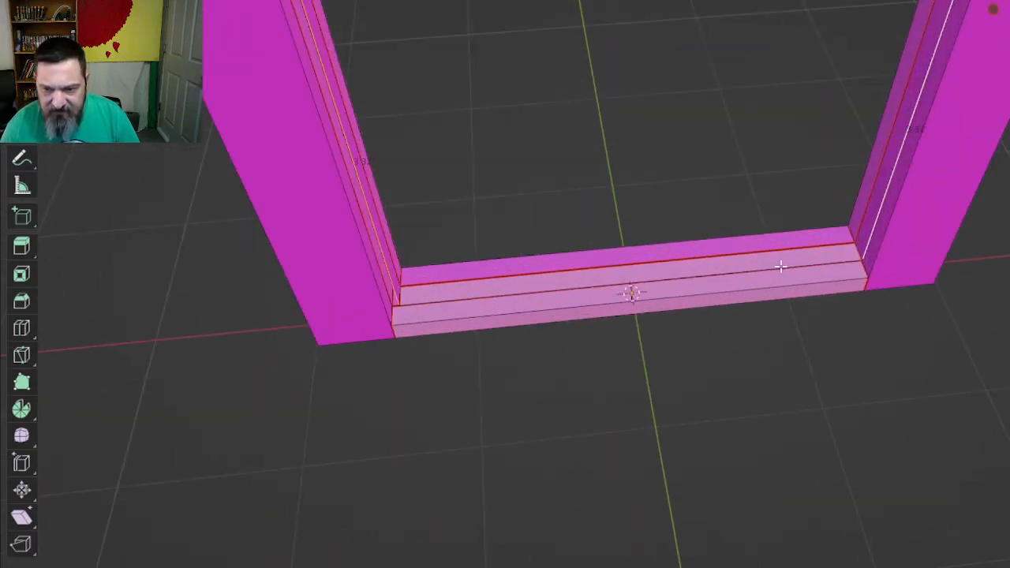
{"action": "middle_click_drag", "start_coordinate": [683, 221], "coordinate": [752, 129]}
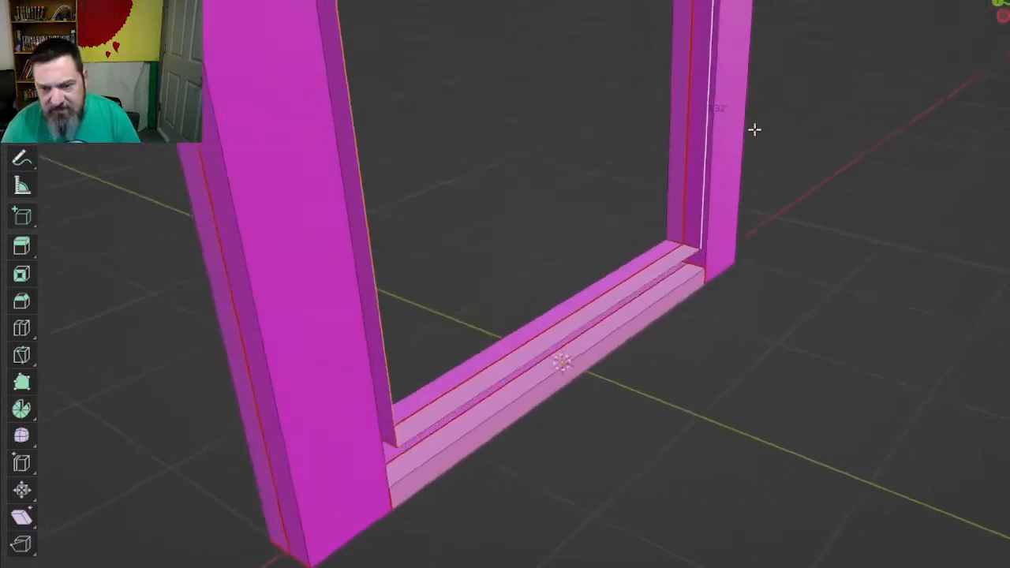
{"action": "left_click", "coordinate": [665, 277], "text": "shift"}
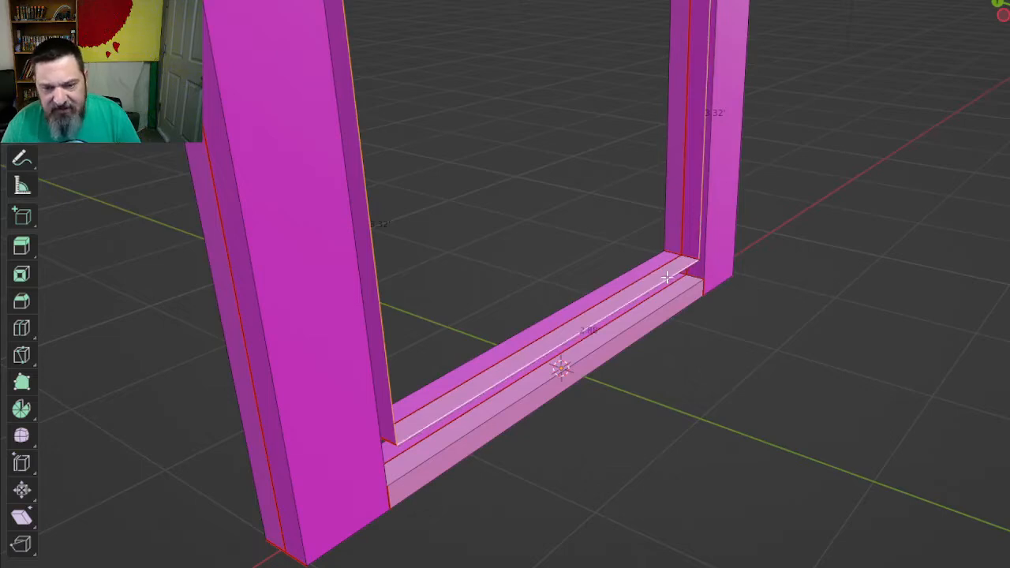
{"action": "middle_click_drag", "start_coordinate": [797, 303], "coordinate": [847, 209]}
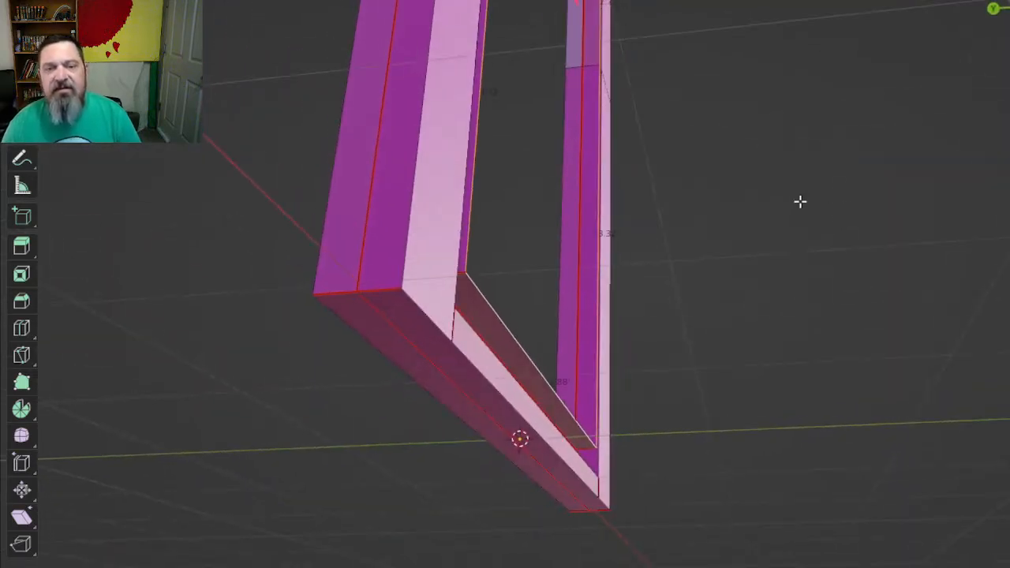
{"action": "middle_click_drag", "start_coordinate": [739, 135], "coordinate": [791, 363]}
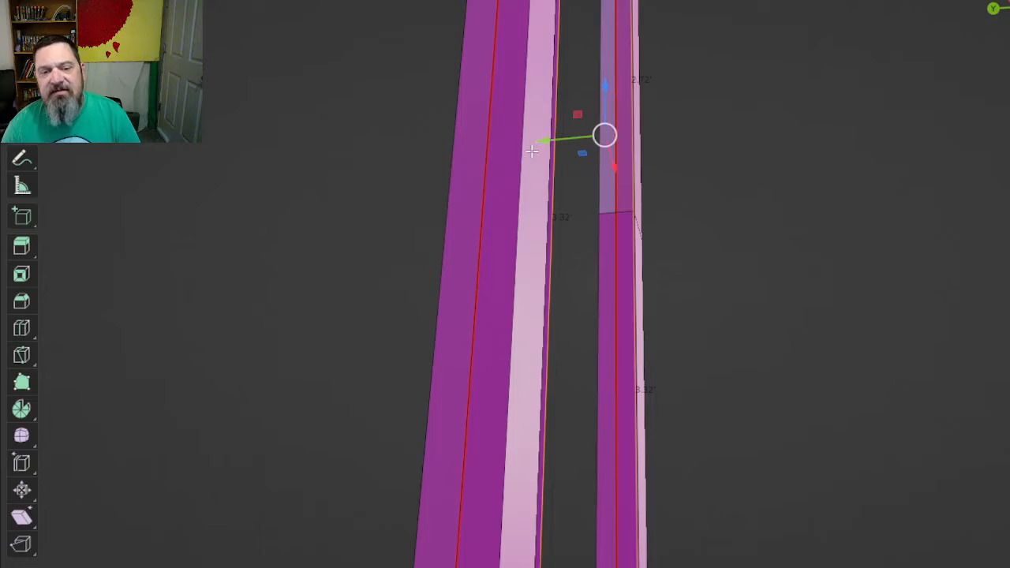
{"action": "key", "text": "g"}
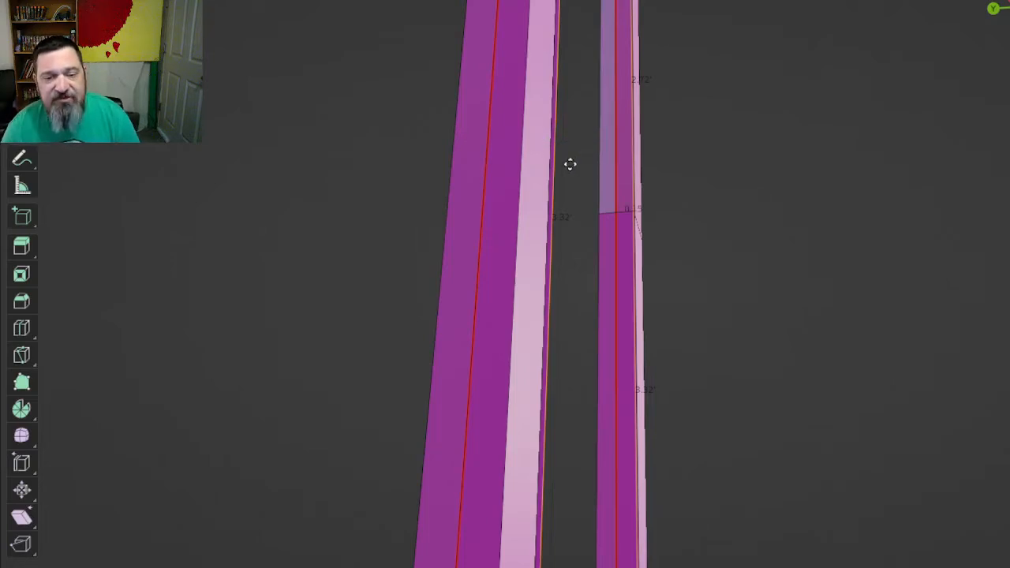
{"action": "key", "text": "y"}
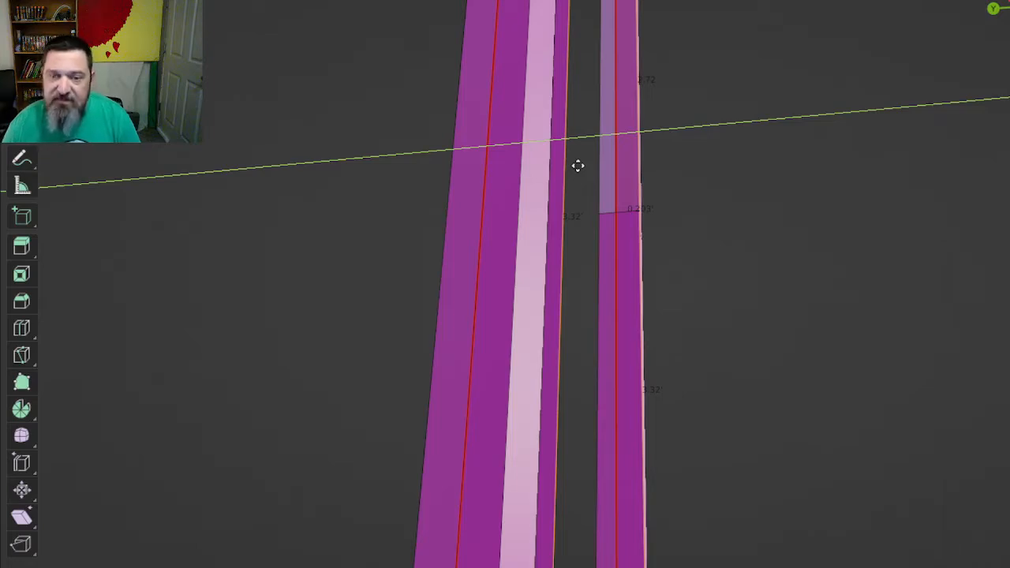
{"action": "right_click", "coordinate": [579, 165]}
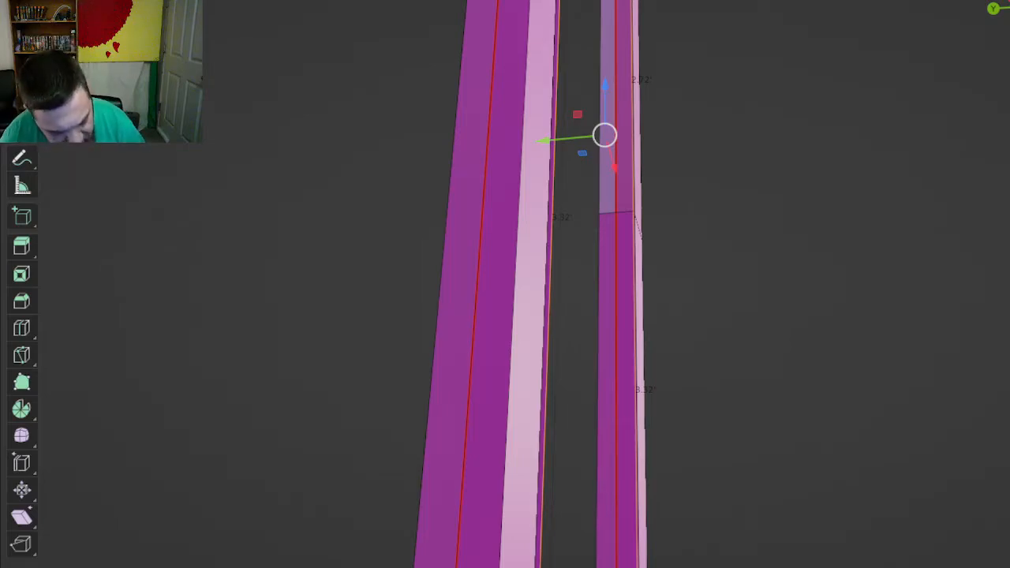
- Select the back edges of the inner frame along the threshold, both jambs and the header
{"action": "middle_click_drag", "start_coordinate": [952, 142], "coordinate": [539, 228]}
{"action": "left_click", "coordinate": [377, 360]}
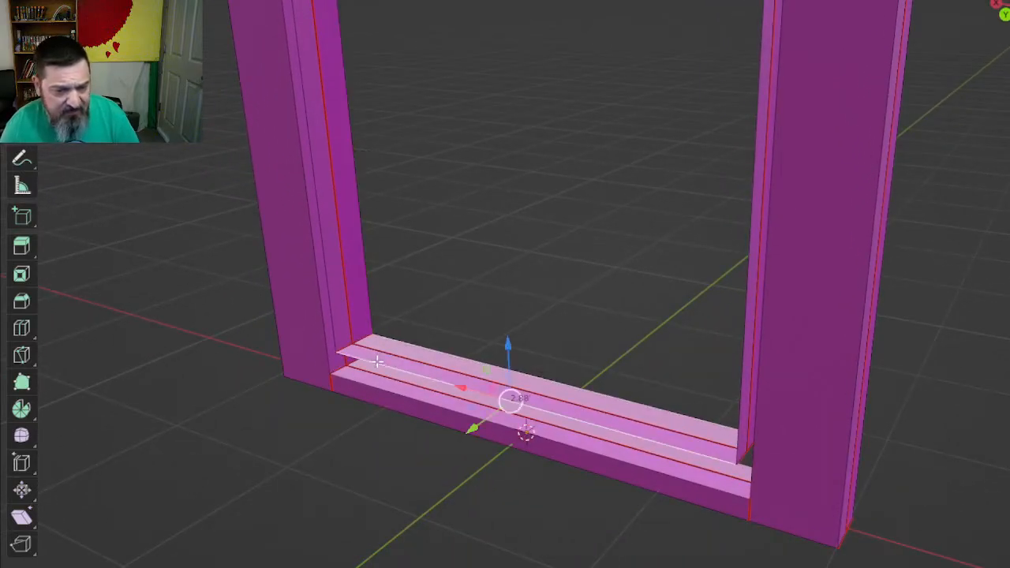
{"action": "left_click", "coordinate": [322, 242]}
{"action": "middle_click_drag", "start_coordinate": [503, 229], "coordinate": [686, 257]}
{"action": "middle_click_drag", "start_coordinate": [798, 114], "coordinate": [810, 459], "text": "shift"}
{"action": "left_click", "coordinate": [732, 146], "text": "shift"}
{"action": "middle_click_drag", "start_coordinate": [867, 72], "coordinate": [887, 466], "text": "shift"}
{"action": "left_click", "coordinate": [692, 119], "text": "shift"}
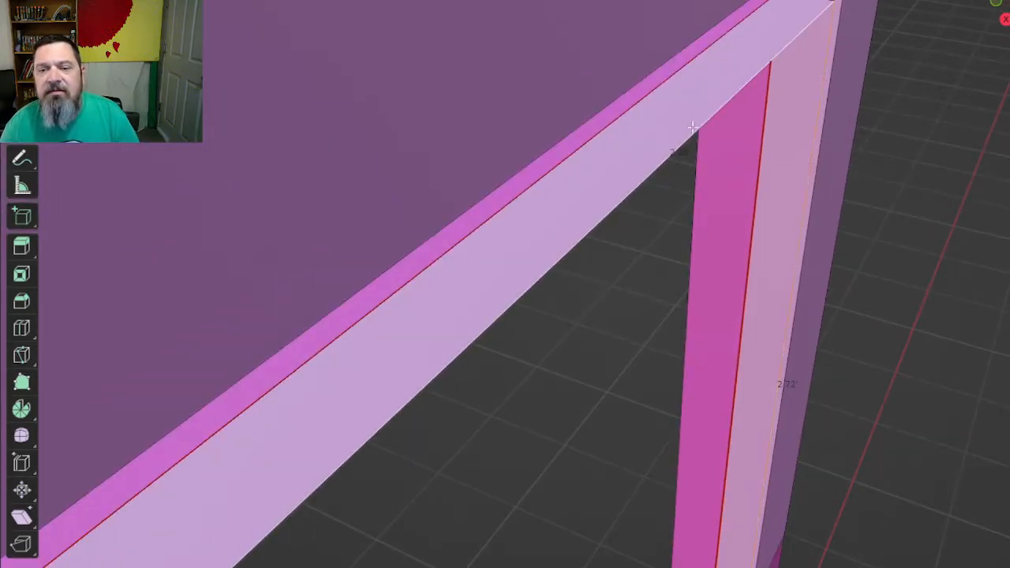
{"action": "middle_click_drag", "start_coordinate": [872, 215], "coordinate": [579, 260]}
{"action": "left_click", "coordinate": [239, 287]}
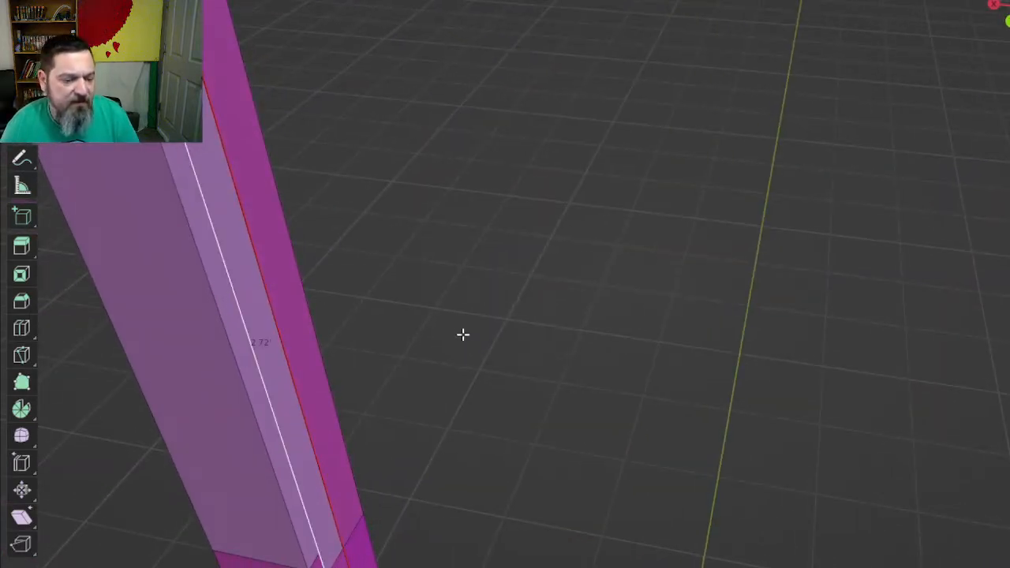
- Extrude the selected back edges in place and scale them outward on every axis except Y, to a header length of about 3.17'
{"action": "mouse_move", "coordinate": [462, 334]}
{"action": "middle_mouse_down"}
{"action": "mouse_move", "coordinate": [497, 196]}
{"action": "mouse_move", "coordinate": [550, 419]}
{"action": "mouse_move", "coordinate": [563, 433]}
{"action": "mouse_move", "coordinate": [588, 374]}
{"action": "middle_mouse_up"}
{"action": "middle_click_drag", "start_coordinate": [613, 334], "coordinate": [716, 318]}
{"action": "middle_click_drag", "start_coordinate": [877, 263], "coordinate": [791, 285]}
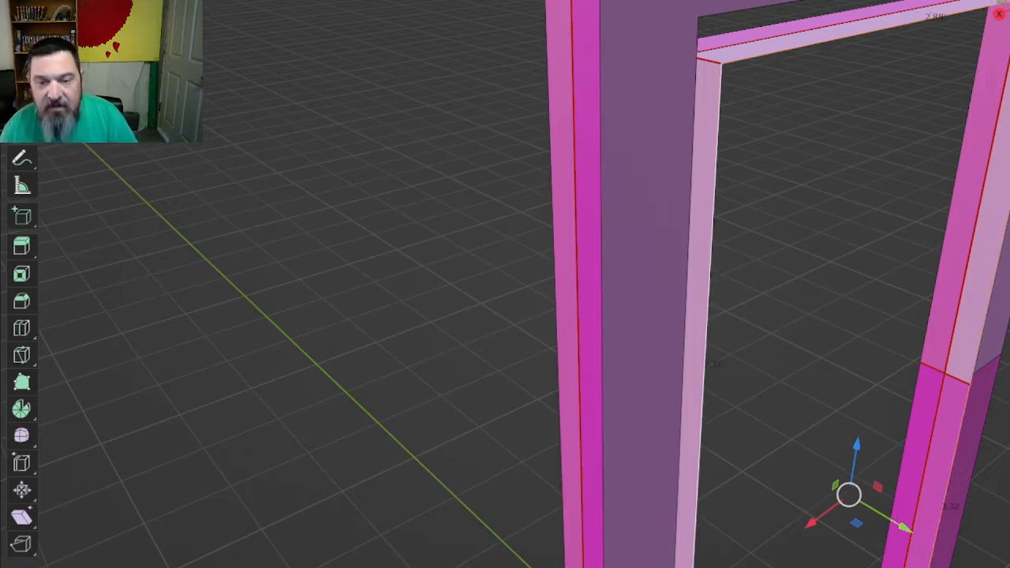
{"action": "middle_click_drag", "start_coordinate": [494, 185], "coordinate": [392, 189]}
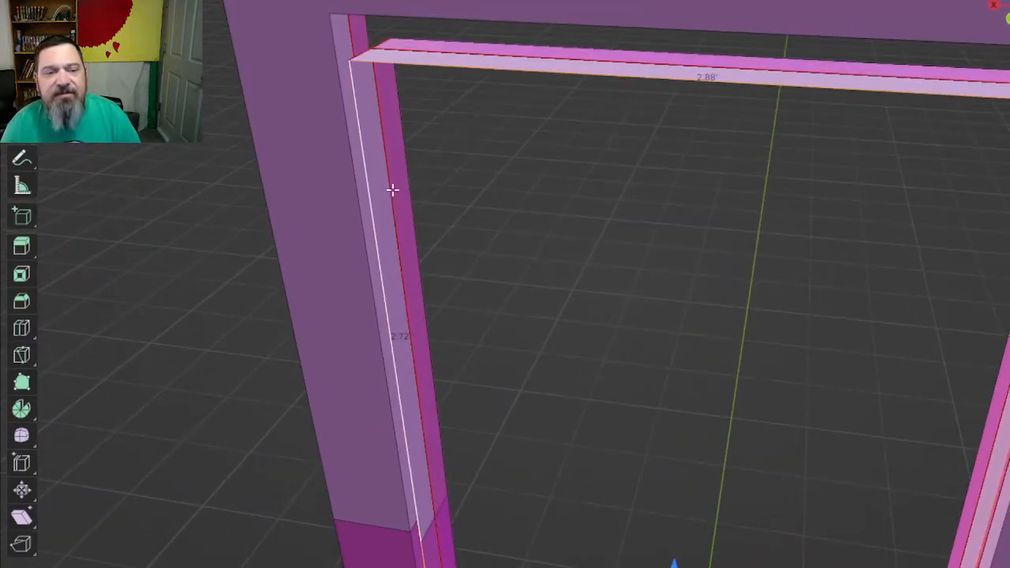
{"action": "scroll", "coordinate": [481, 186], "scroll_direction": "down", "scroll_amount": 1}
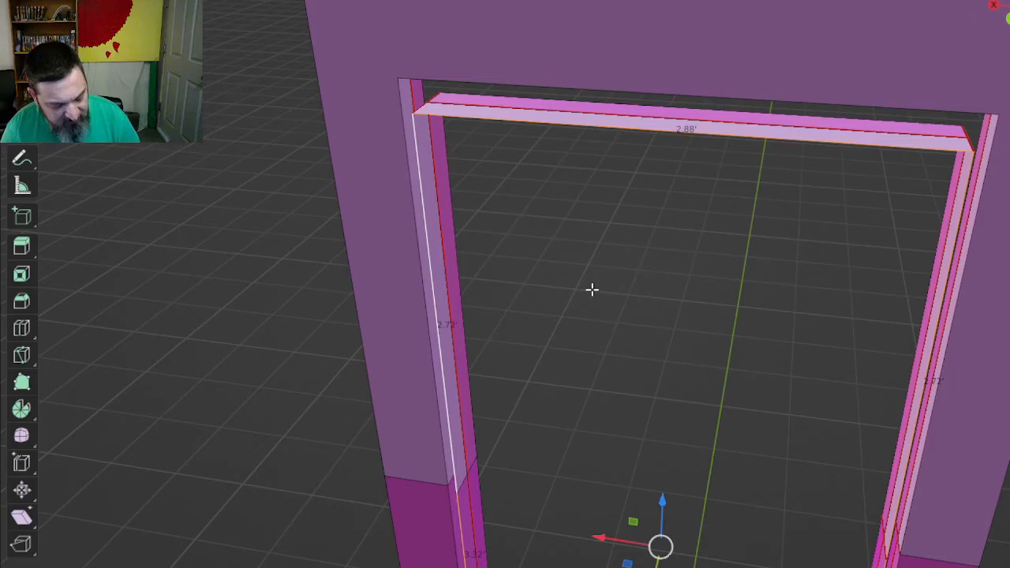
{"action": "key", "text": "g"}
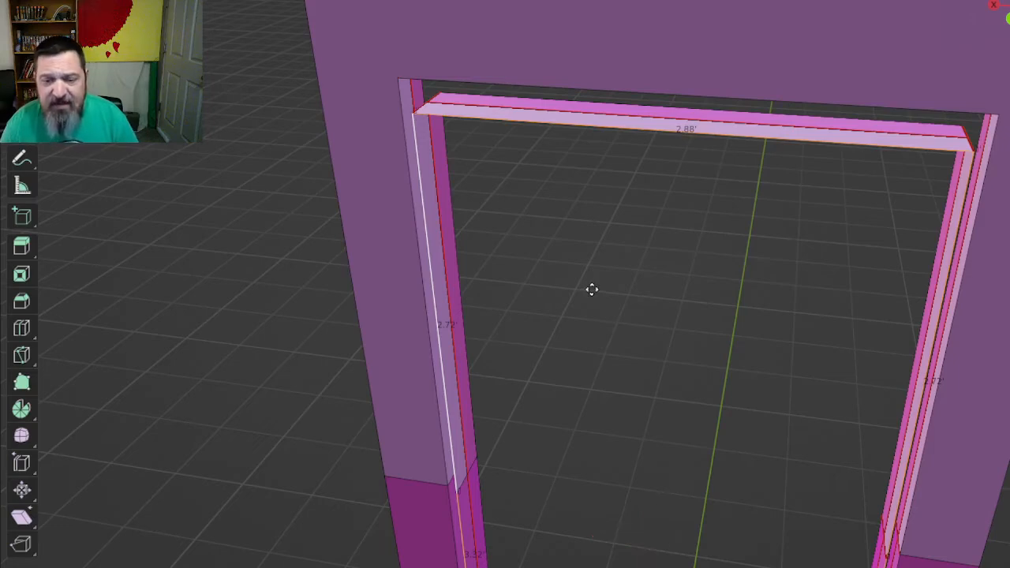
{"action": "right_click", "coordinate": [591, 289]}
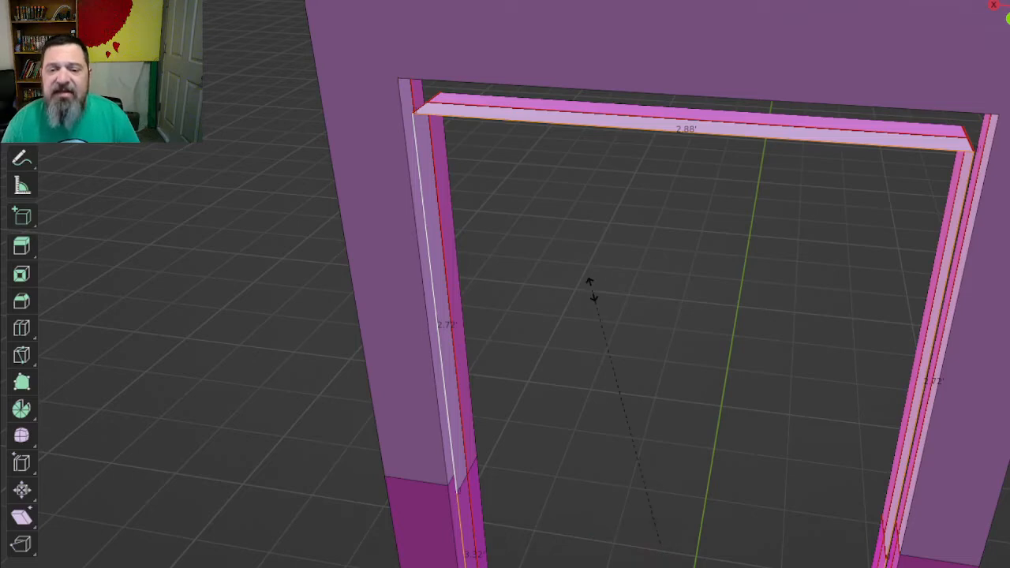
{"action": "key", "text": "s"}
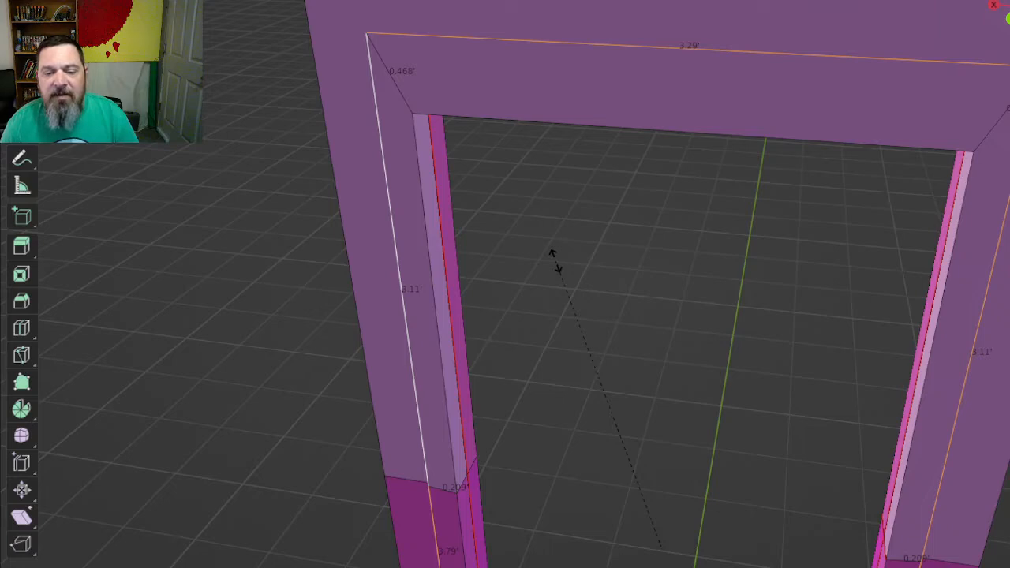
{"action": "right_click", "coordinate": [555, 261]}
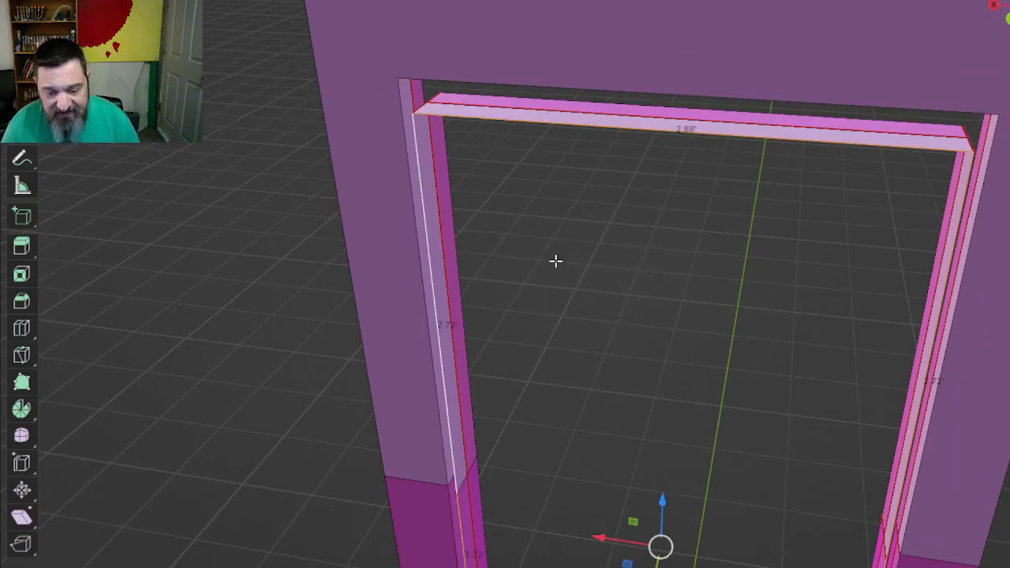
{"action": "key", "text": "s"}
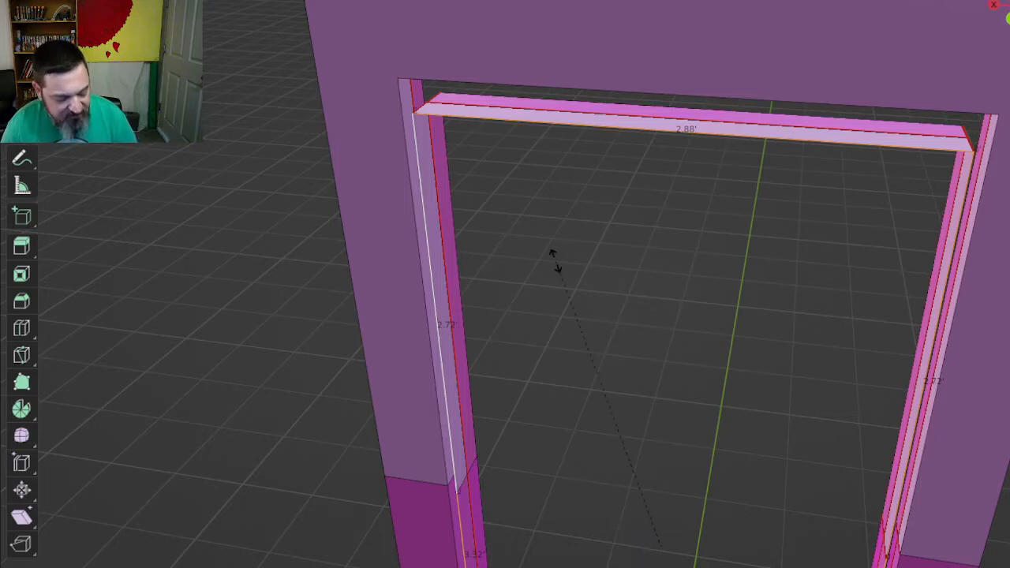
{"action": "key", "text": "shift+y"}
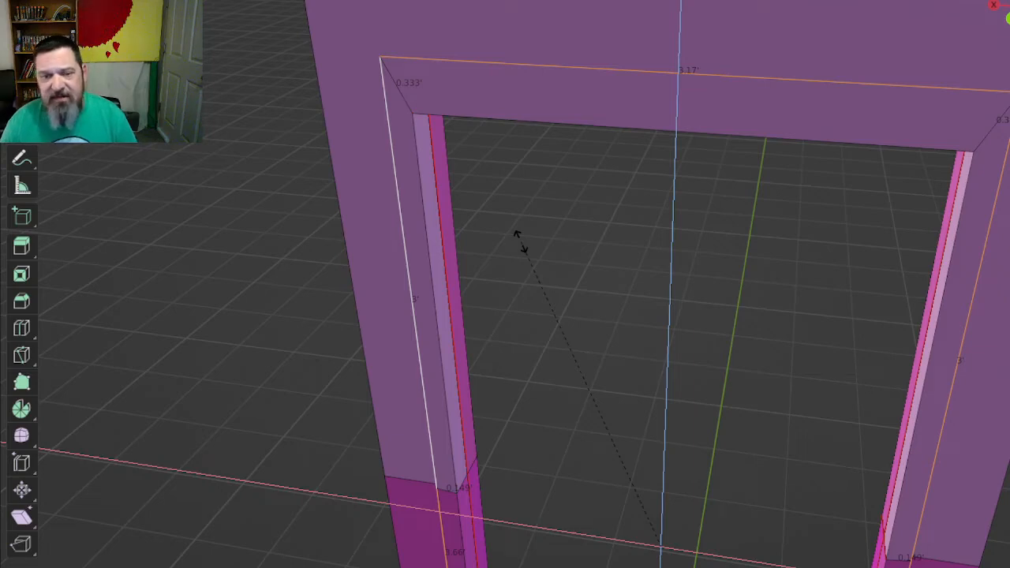
{"action": "left_click", "coordinate": [518, 236]}
- Select the front edges of the inner frame along both jambs, the threshold and the header
{"action": "middle_click_drag", "start_coordinate": [689, 258], "coordinate": [431, 194]}
{"action": "middle_click_drag", "start_coordinate": [396, 365], "coordinate": [458, 245], "text": "shift"}
{"action": "left_click", "coordinate": [453, 257], "text": "shift"}
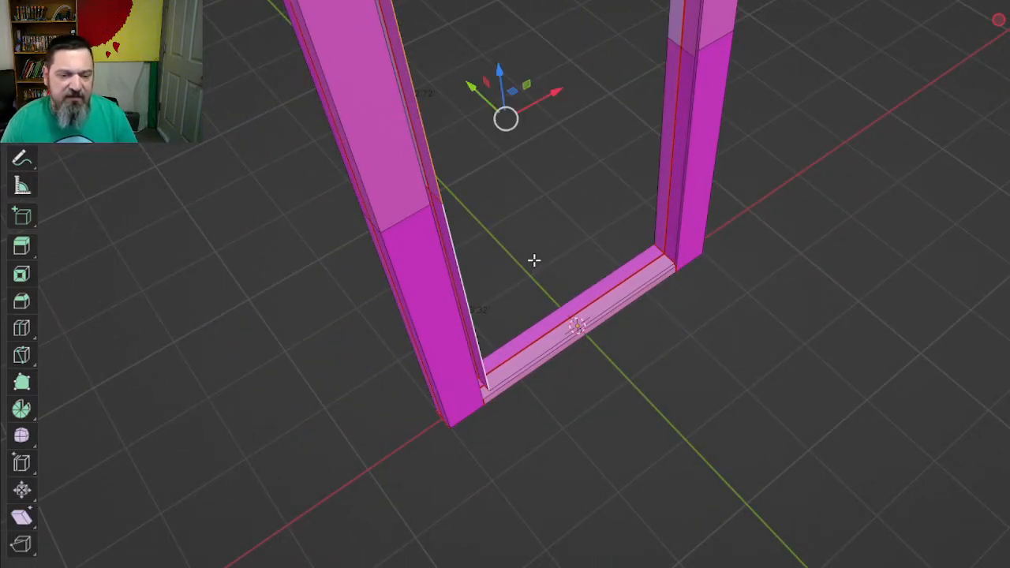
{"action": "middle_click_drag", "start_coordinate": [533, 259], "coordinate": [450, 174]}
{"action": "scroll", "coordinate": [381, 259], "scroll_direction": "down", "scroll_amount": 3}
{"action": "middle_click_drag", "start_coordinate": [381, 259], "coordinate": [343, 246]}
{"action": "scroll", "coordinate": [465, 330], "scroll_direction": "up", "scroll_amount": 2}
{"action": "middle_click_drag", "start_coordinate": [548, 250], "coordinate": [525, 316]}
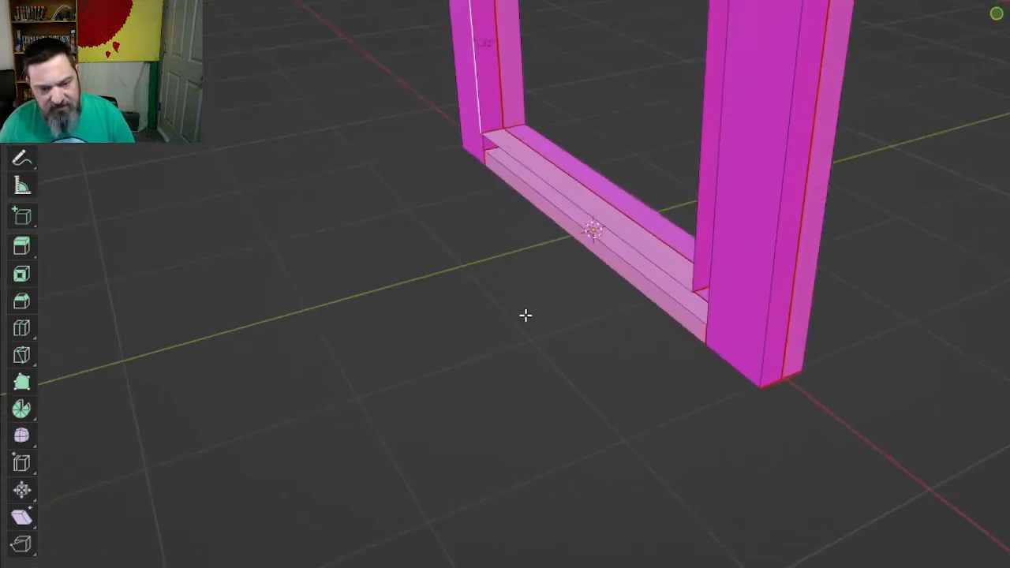
{"action": "middle_click_drag", "start_coordinate": [547, 189], "coordinate": [660, 234]}
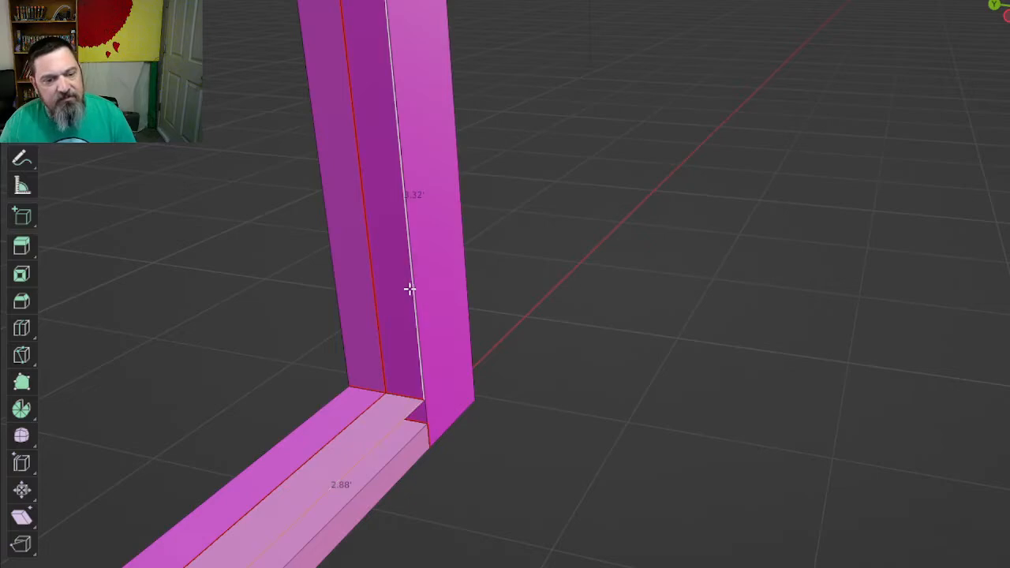
{"action": "middle_click_drag", "start_coordinate": [407, 289], "coordinate": [628, 477]}
{"action": "middle_click_drag", "start_coordinate": [620, 162], "coordinate": [657, 480], "text": "shift"}
{"action": "middle_click_drag", "start_coordinate": [457, 258], "coordinate": [644, 374]}
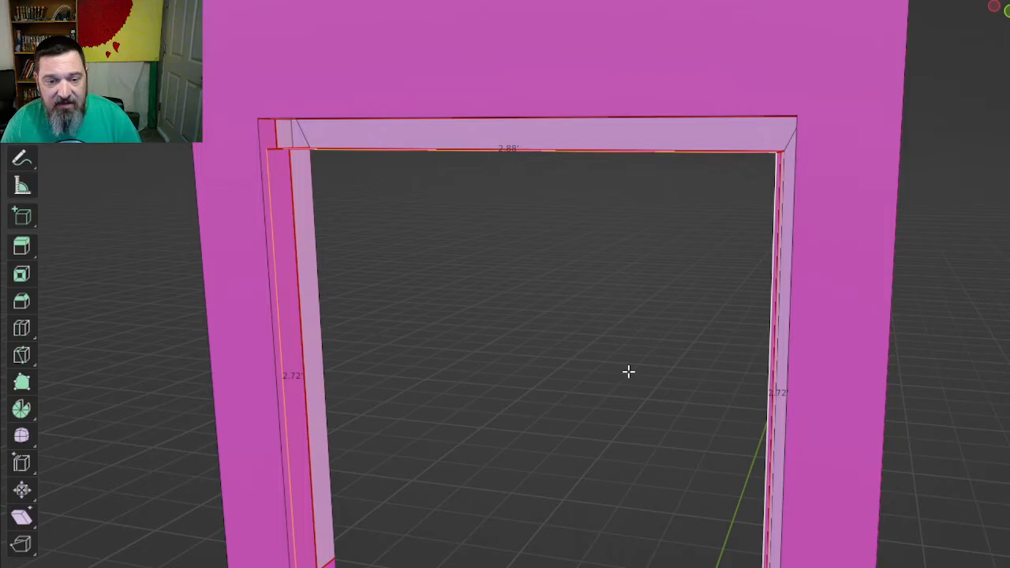
- Extrude the selected front edges and scale them outward on every axis except Y, to a header length of about 3.17'
{"action": "key", "text": "e"}
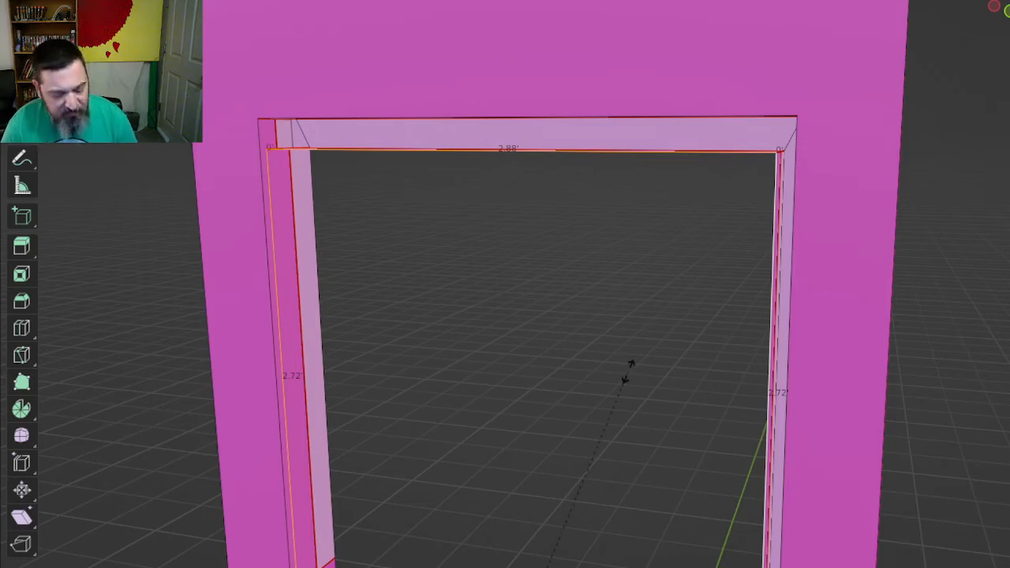
{"action": "key", "text": "z"}
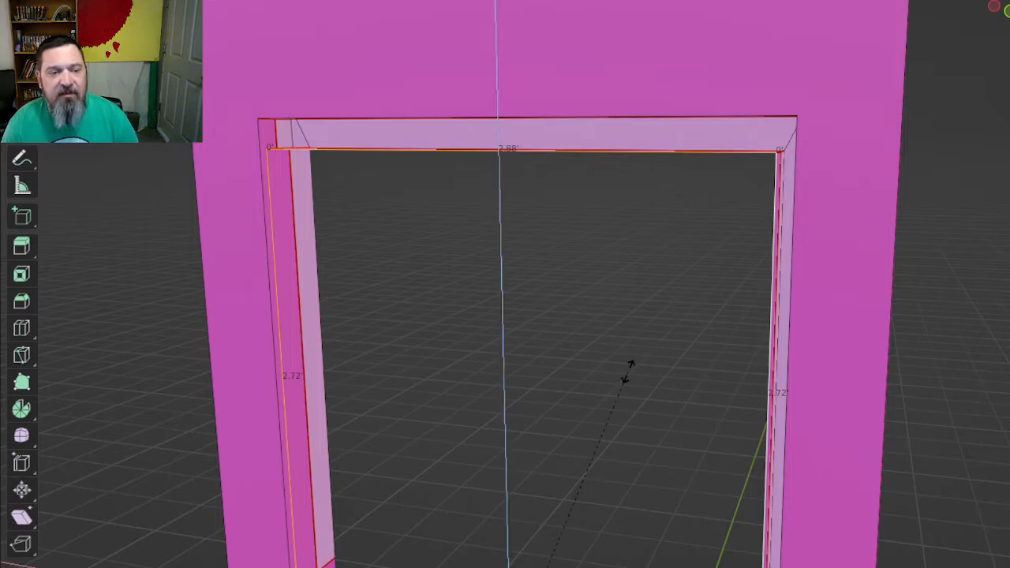
{"action": "left_click_drag", "start_coordinate": [630, 369], "coordinate": [620, 334]}
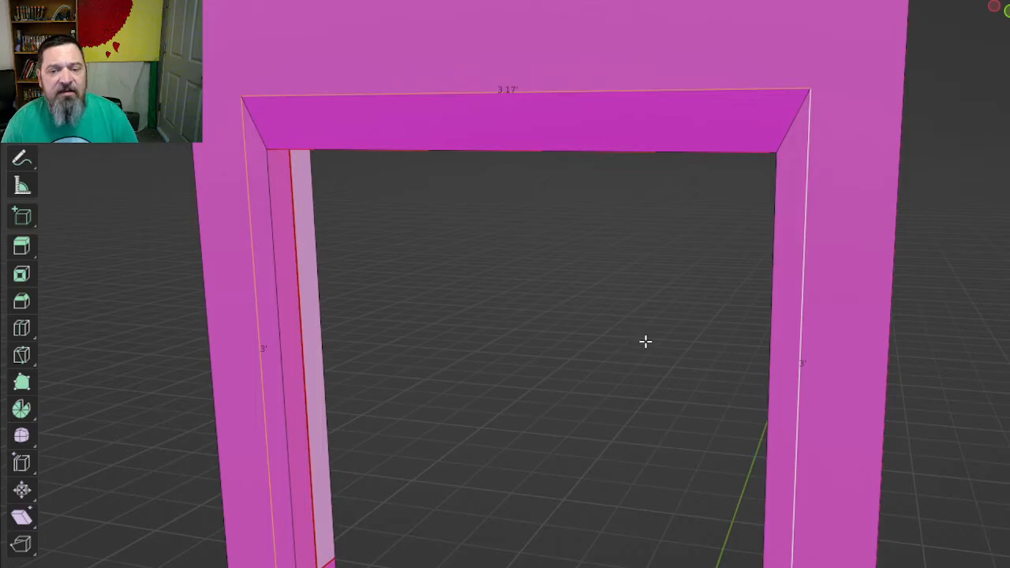
{"action": "middle_click_drag", "start_coordinate": [645, 339], "coordinate": [712, 408]}
{"action": "scroll", "coordinate": [576, 374], "scroll_direction": "down", "scroll_amount": 1}
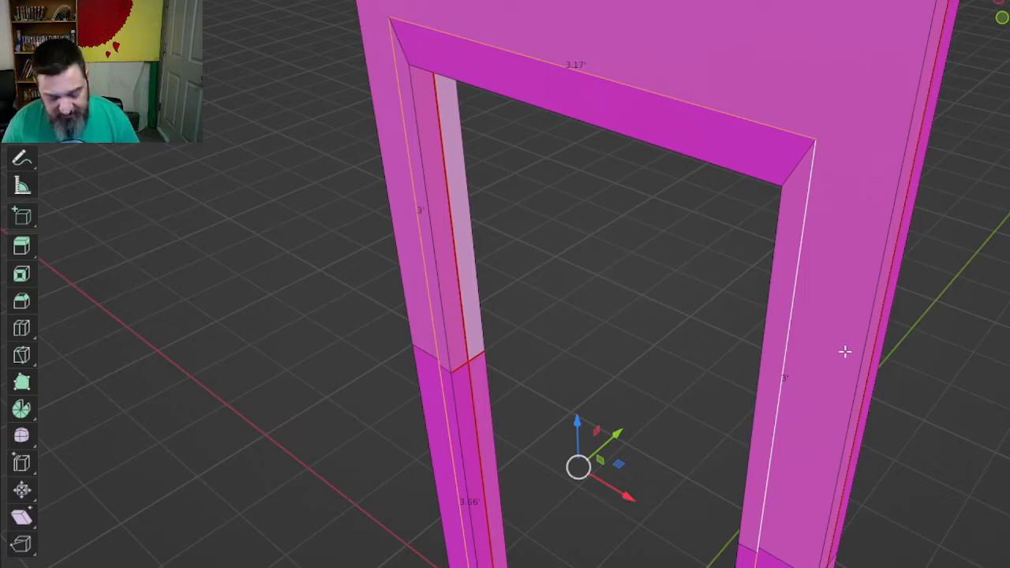
- Try to delete the original frame's vertices with the front trim edges still selected, and undo the deletion
{"action": "key", "text": "a"}
{"action": "middle_click_drag", "start_coordinate": [681, 383], "coordinate": [717, 419]}
{"action": "middle_click_drag", "start_coordinate": [623, 451], "coordinate": [636, 356], "text": "shift"}
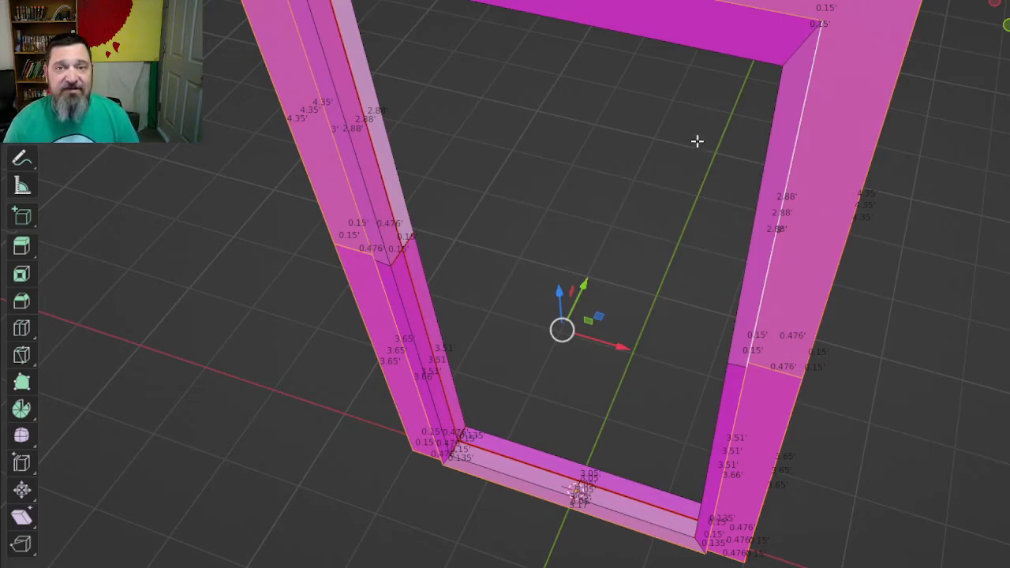
{"action": "key", "text": "x"}
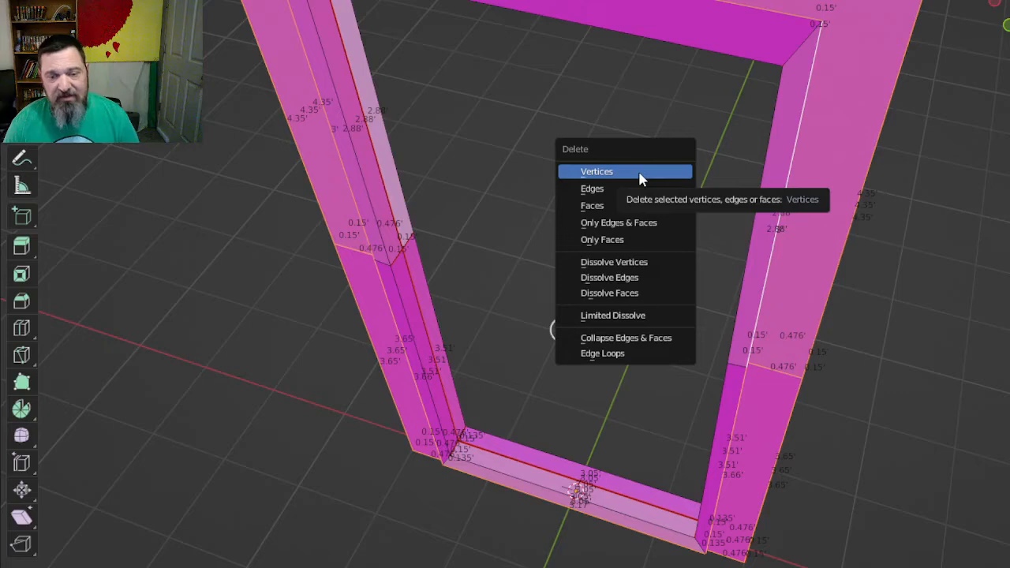
{"action": "left_click", "coordinate": [638, 172]}
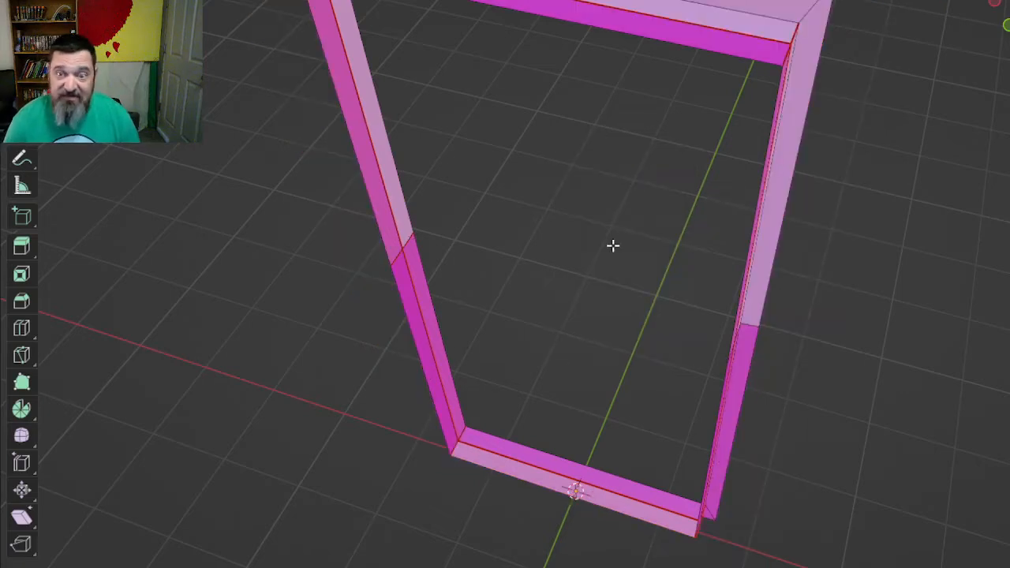
{"action": "middle_click_drag", "start_coordinate": [613, 243], "coordinate": [551, 194]}
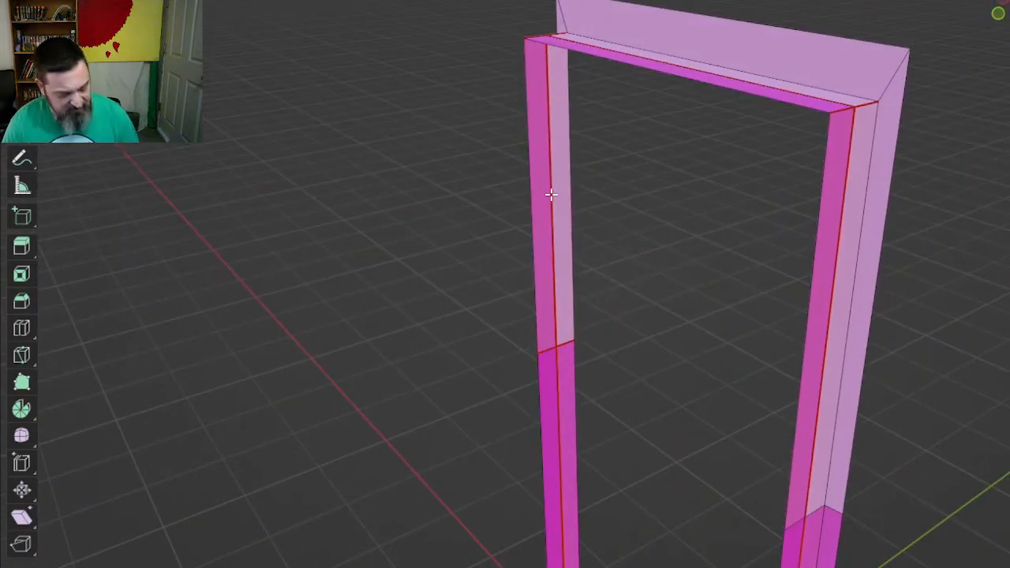
{"action": "key", "text": "ctrl+z"}
- Clear the selection, select only the original door frame's connected geometry and delete its vertices
{"action": "scroll", "coordinate": [634, 158], "scroll_direction": "down", "scroll_amount": 2}
{"action": "left_click", "coordinate": [689, 258]}
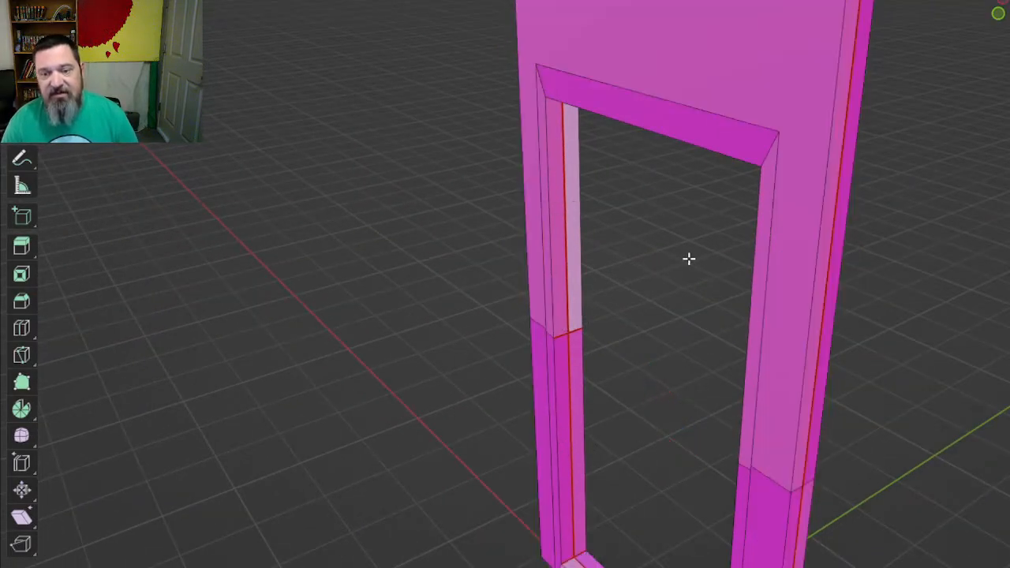
{"action": "middle_click_drag", "start_coordinate": [823, 137], "coordinate": [776, 142]}
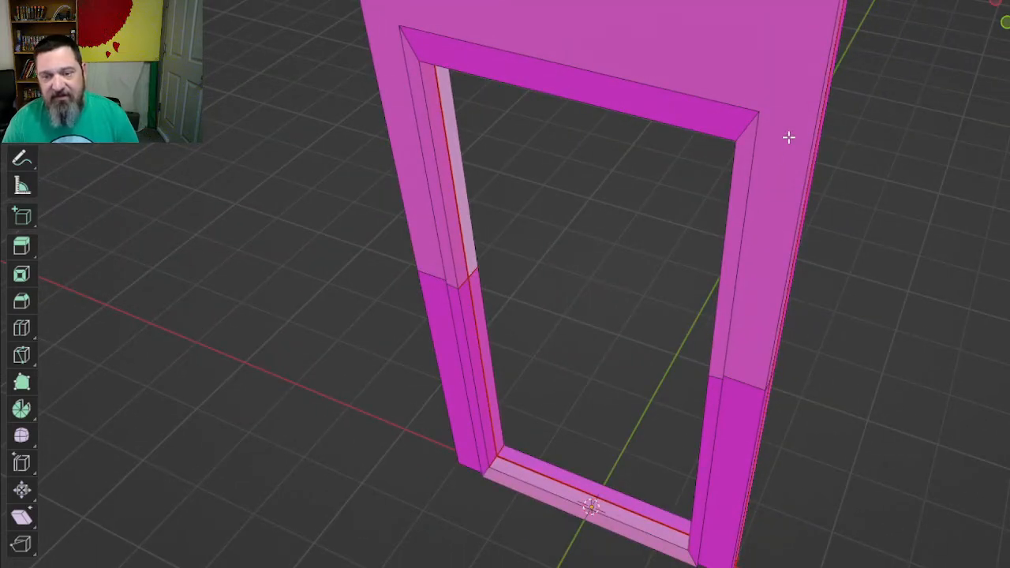
{"action": "key", "text": "a"}
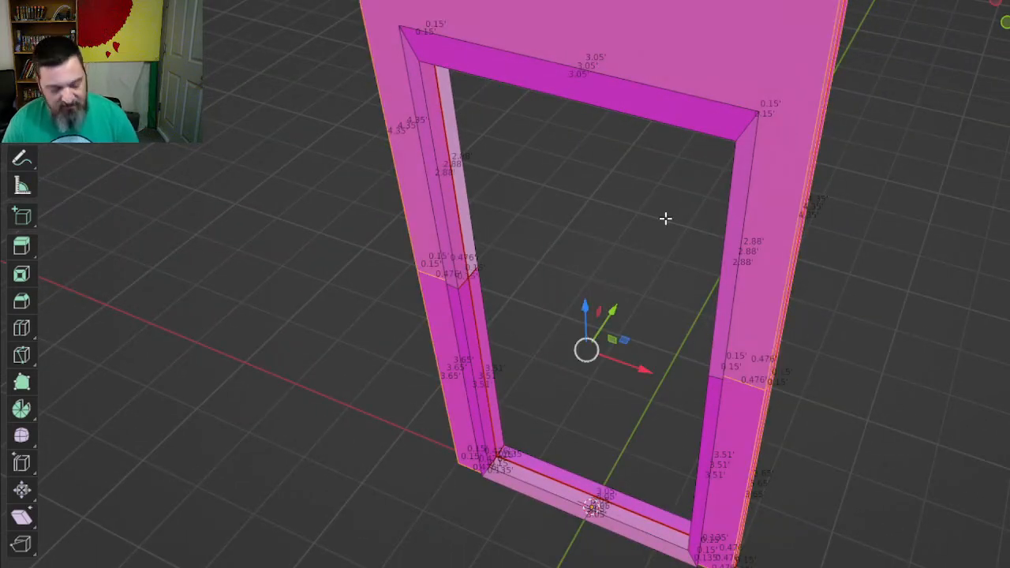
{"action": "key", "text": "x"}
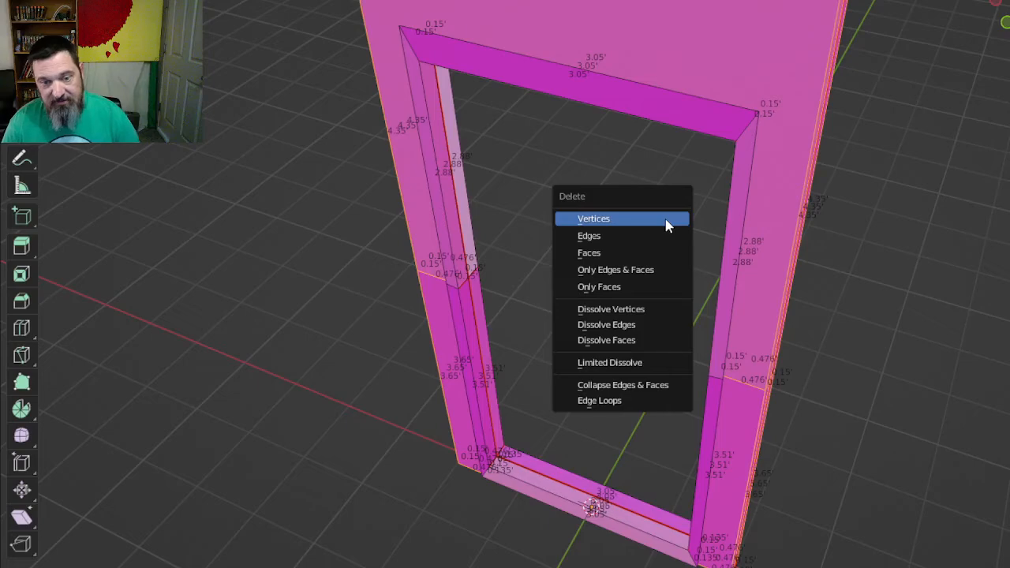
{"action": "left_click", "coordinate": [635, 221]}
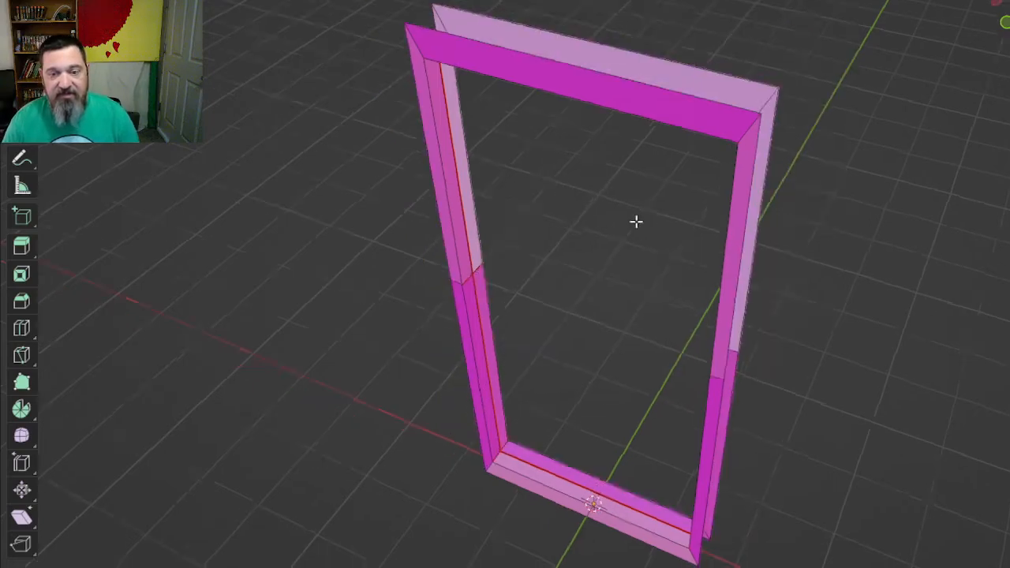
{"action": "middle_click_drag", "start_coordinate": [635, 222], "coordinate": [500, 260]}
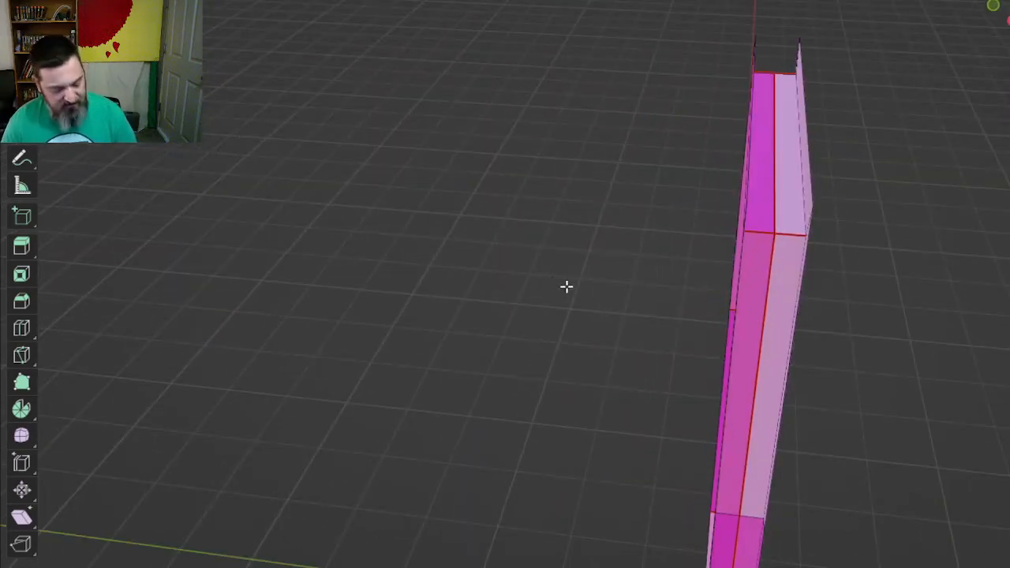
- Select the outer flange corners of the first jamb's upper section and fill the gap with a face
{"action": "middle_click_drag", "start_coordinate": [566, 286], "coordinate": [462, 279]}
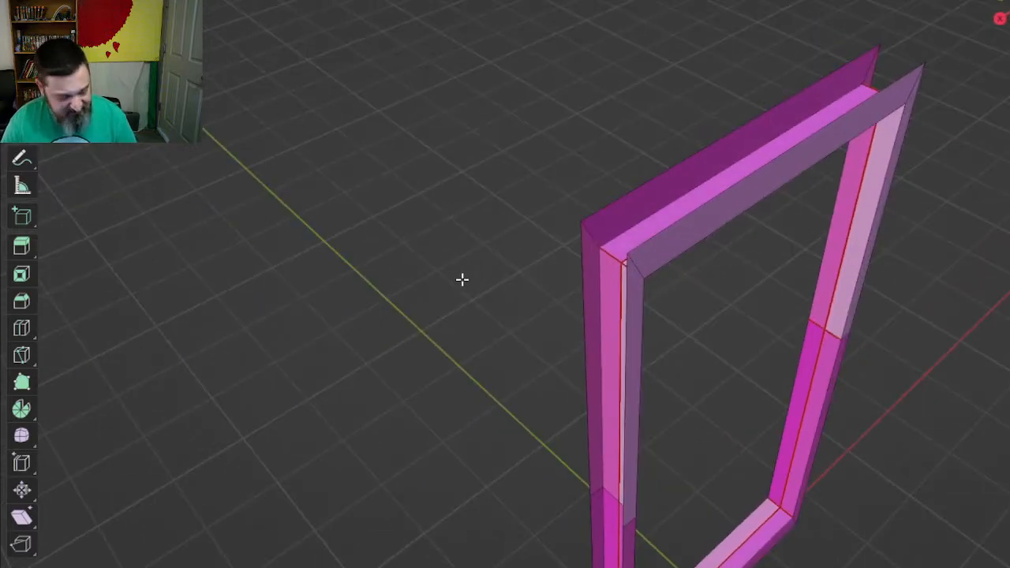
{"action": "left_click", "coordinate": [580, 220]}
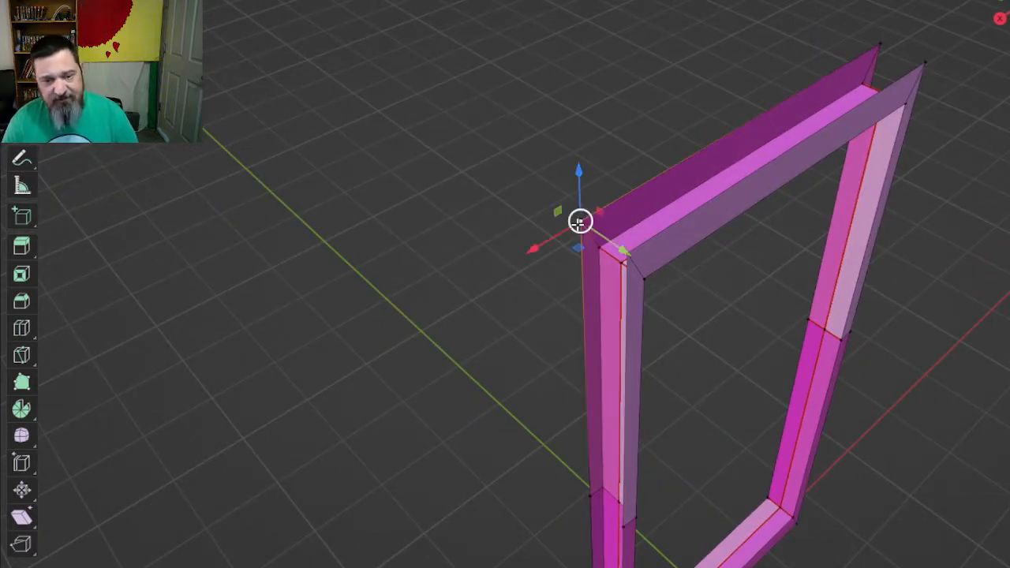
{"action": "left_click", "coordinate": [628, 259], "text": "shift"}
{"action": "middle_click_drag", "start_coordinate": [471, 370], "coordinate": [463, 97], "text": "shift"}
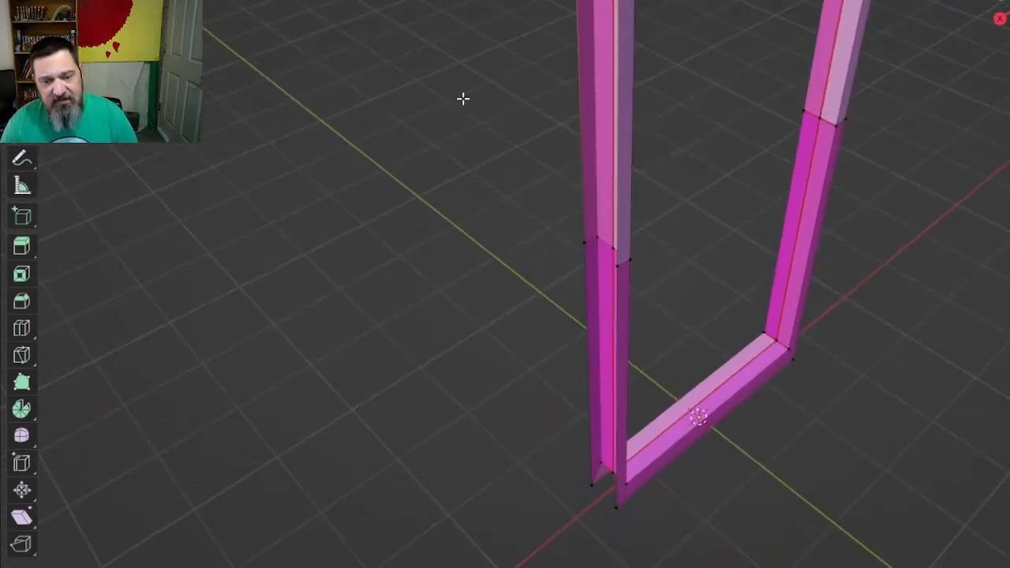
{"action": "left_click", "coordinate": [585, 246], "text": "shift"}
{"action": "left_click", "coordinate": [614, 269], "text": "shift"}
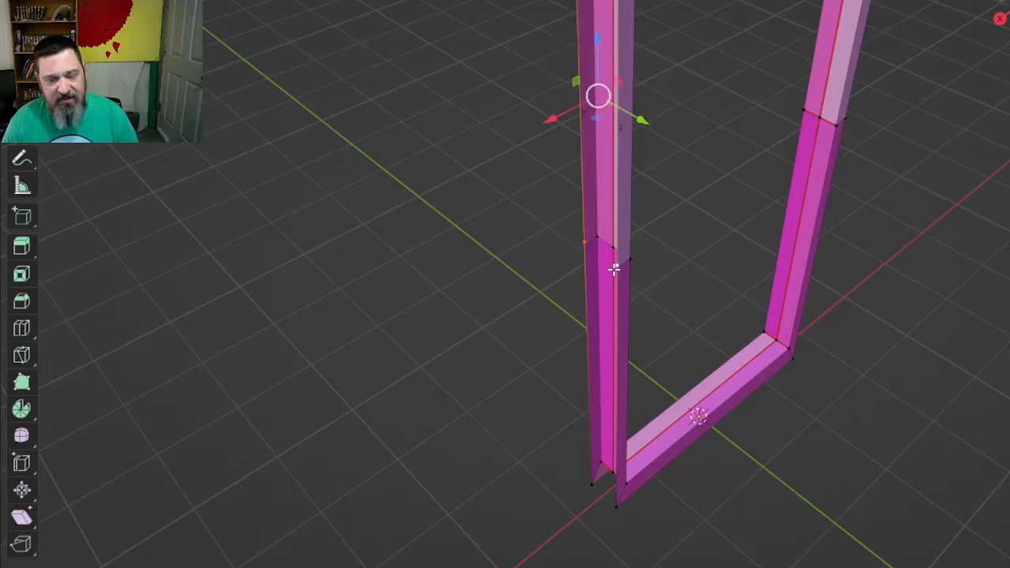
{"action": "left_click", "coordinate": [592, 254], "text": "shift"}
{"action": "left_click", "coordinate": [584, 240], "text": "shift"}
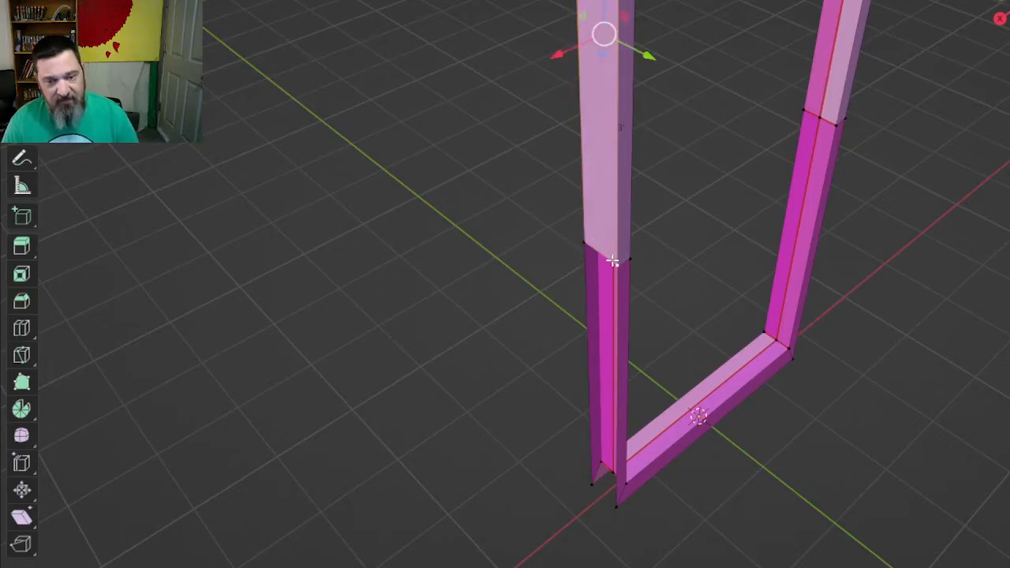
- Fill a face across the flange edges of the same jamb down to its two bottom outer corners
{"action": "left_click", "coordinate": [613, 262], "text": "shift"}
{"action": "middle_click_drag", "start_coordinate": [523, 370], "coordinate": [523, 237], "text": "shift"}
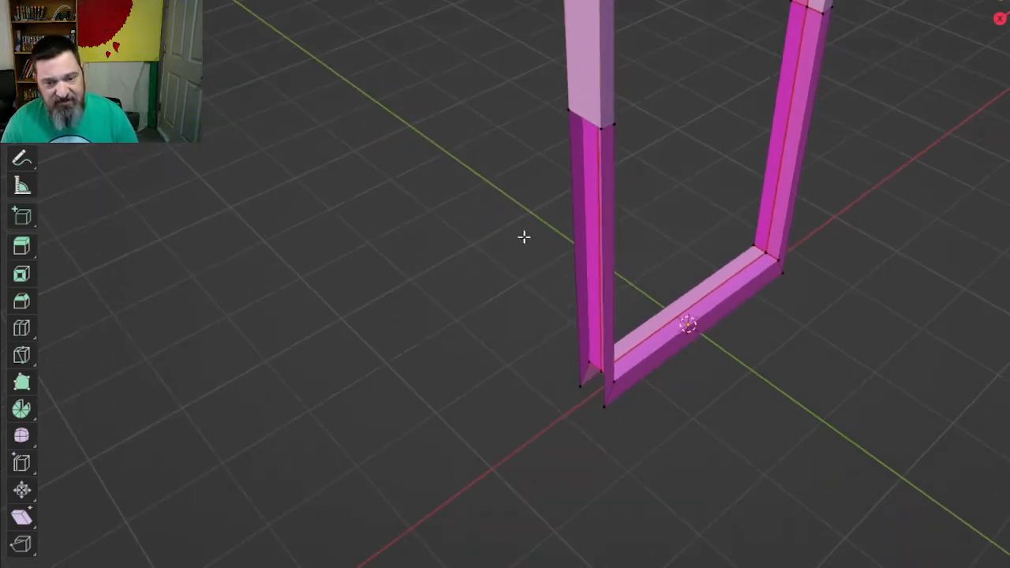
{"action": "left_click", "coordinate": [577, 386], "text": "shift"}
{"action": "left_click", "coordinate": [603, 407], "text": "shift"}
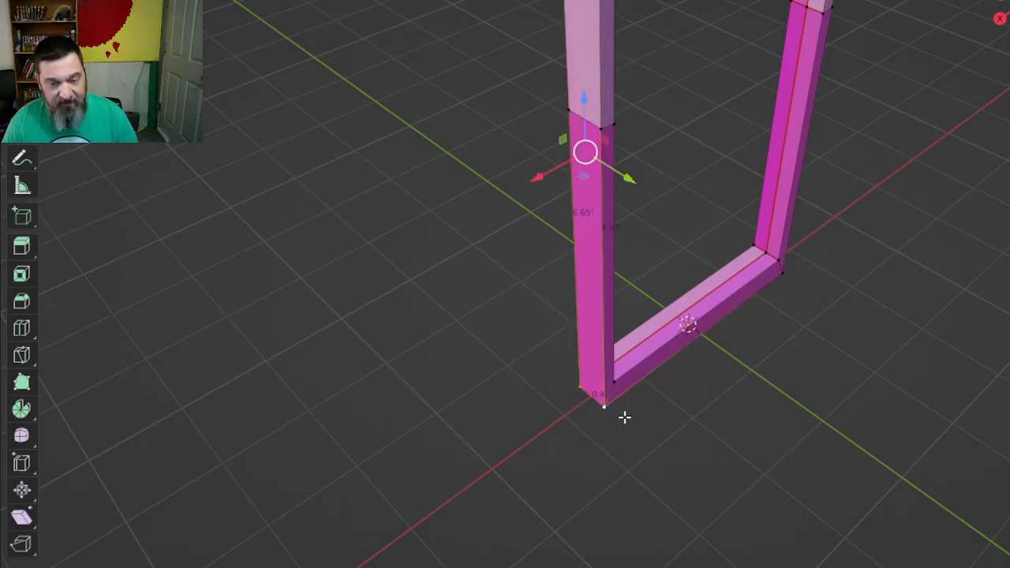
- Fill the outer face of the opposite jamb's lower section between its mid-height and bottom flange corners
{"action": "middle_click_drag", "start_coordinate": [800, 381], "coordinate": [584, 372]}
{"action": "middle_click_drag", "start_coordinate": [873, 406], "coordinate": [683, 311], "text": "shift"}
{"action": "scroll", "coordinate": [585, 430], "scroll_direction": "down", "scroll_amount": 1}
{"action": "middle_click_drag", "start_coordinate": [481, 474], "coordinate": [457, 277], "text": "shift"}
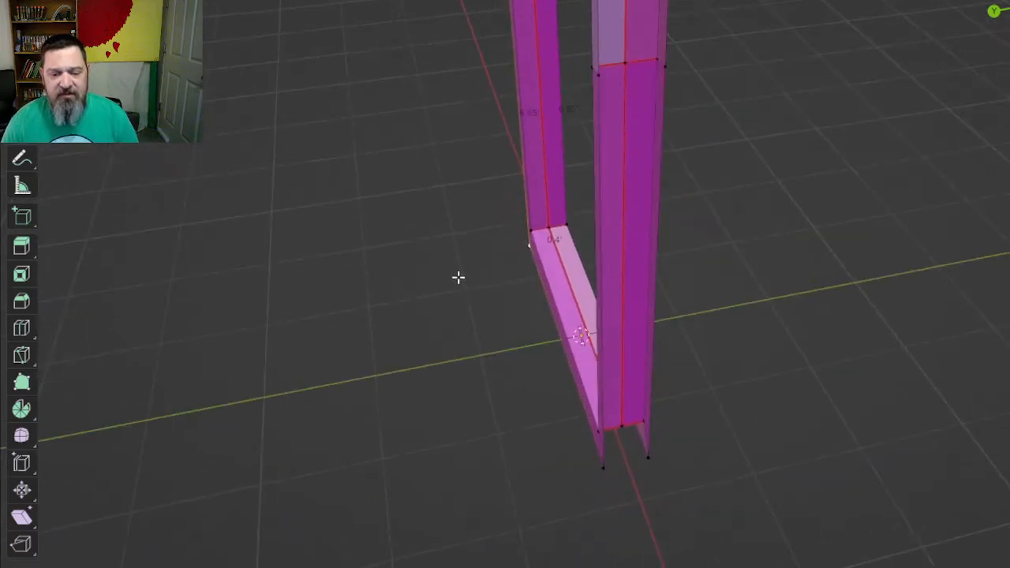
{"action": "left_click", "coordinate": [597, 72]}
{"action": "left_click", "coordinate": [665, 68], "text": "shift"}
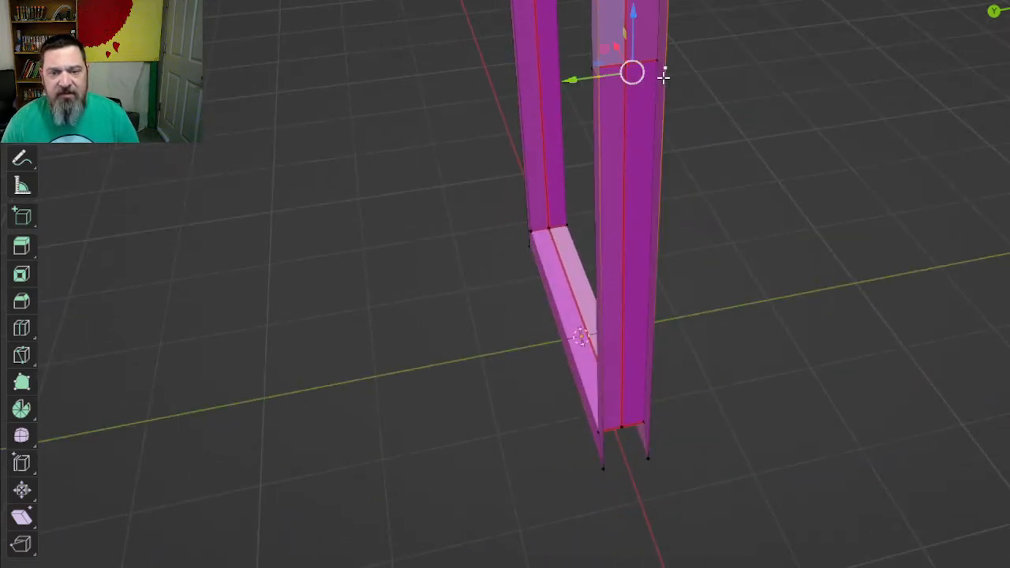
{"action": "left_click", "coordinate": [623, 466], "text": "shift"}
{"action": "left_click", "coordinate": [645, 464], "text": "shift"}
{"action": "key", "text": "f"}
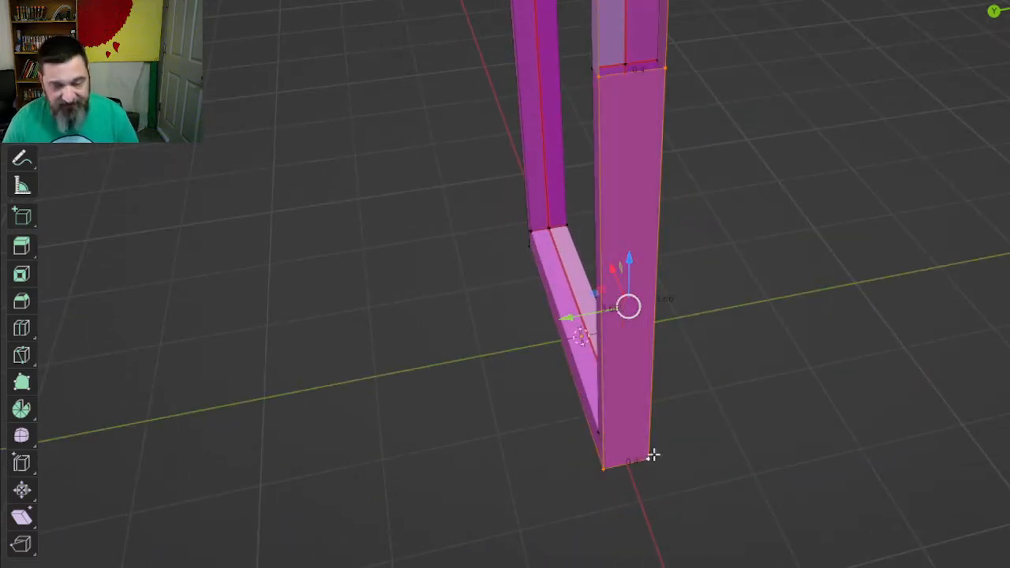
- Fill the outer face of that jamb's upper section between its mid-height and top flange corners
{"action": "middle_click_drag", "start_coordinate": [758, 168], "coordinate": [772, 458], "text": "shift"}
{"action": "left_click", "coordinate": [624, 486]}
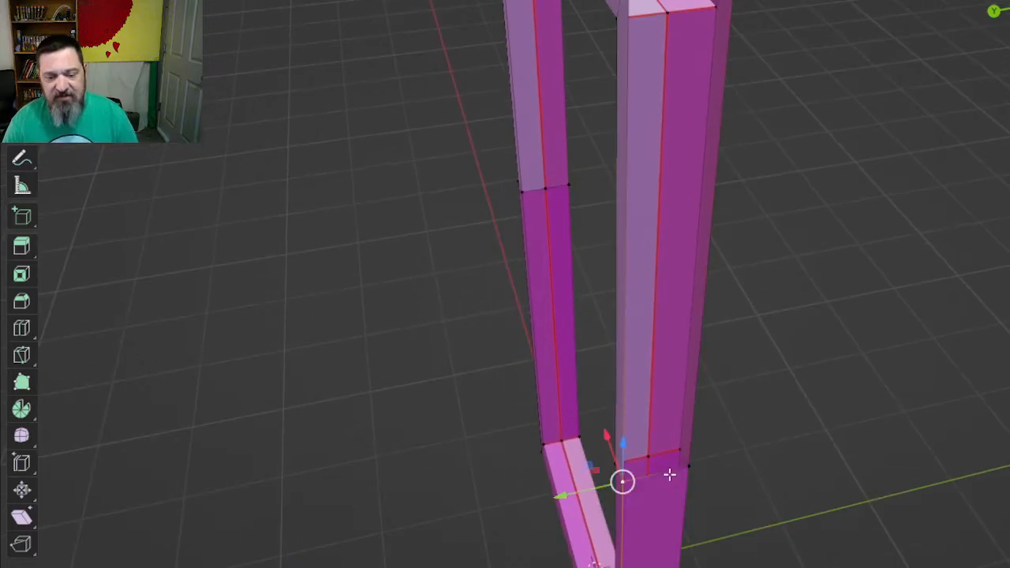
{"action": "left_click", "coordinate": [689, 470], "text": "shift"}
{"action": "middle_click_drag", "start_coordinate": [824, 207], "coordinate": [839, 344], "text": "shift"}
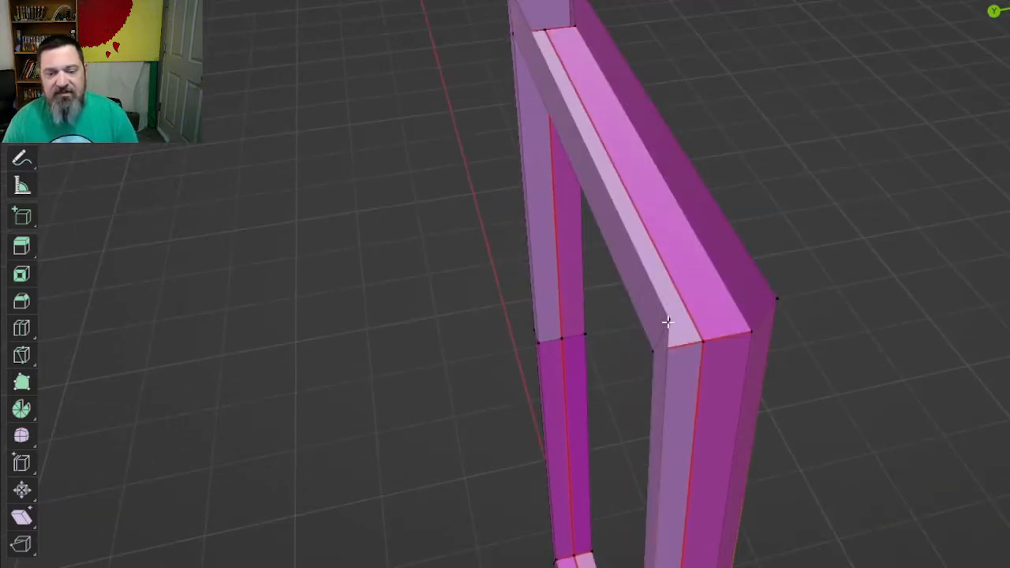
{"action": "left_click", "coordinate": [666, 321], "text": "shift"}
{"action": "left_click", "coordinate": [777, 300], "text": "shift"}
{"action": "key", "text": "f"}
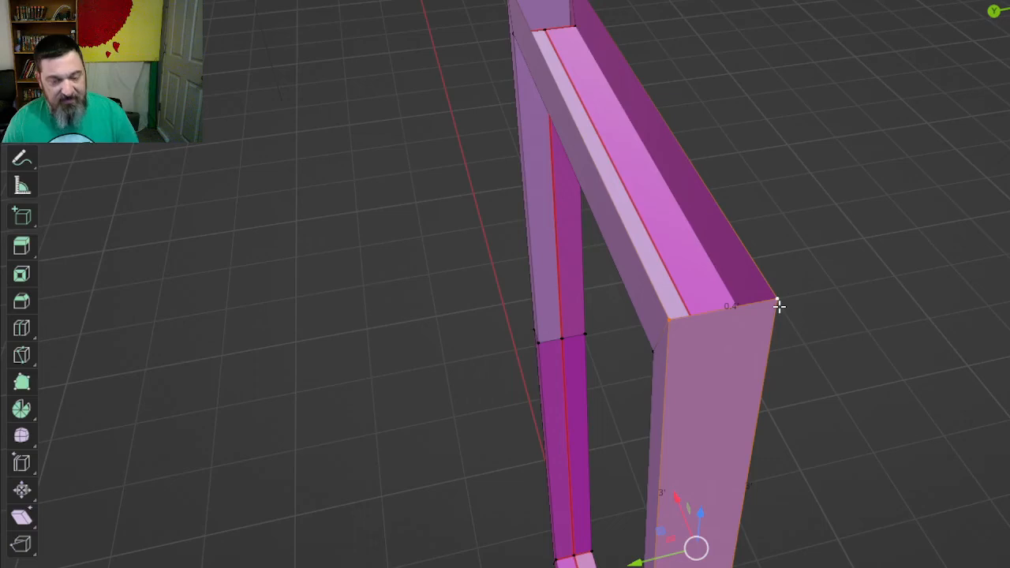
- Close the top of the header with a face between its four outer flange corners
{"action": "left_click", "coordinate": [669, 333]}
{"action": "left_click", "coordinate": [776, 302], "text": "shift"}
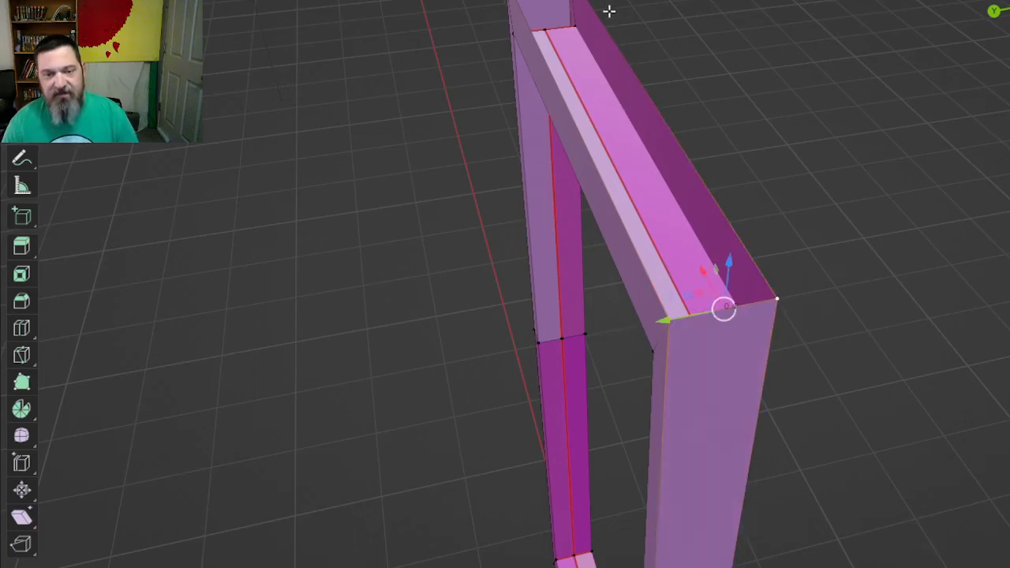
{"action": "left_click", "coordinate": [577, 2], "text": "shift"}
{"action": "left_click", "coordinate": [509, 2], "text": "shift"}
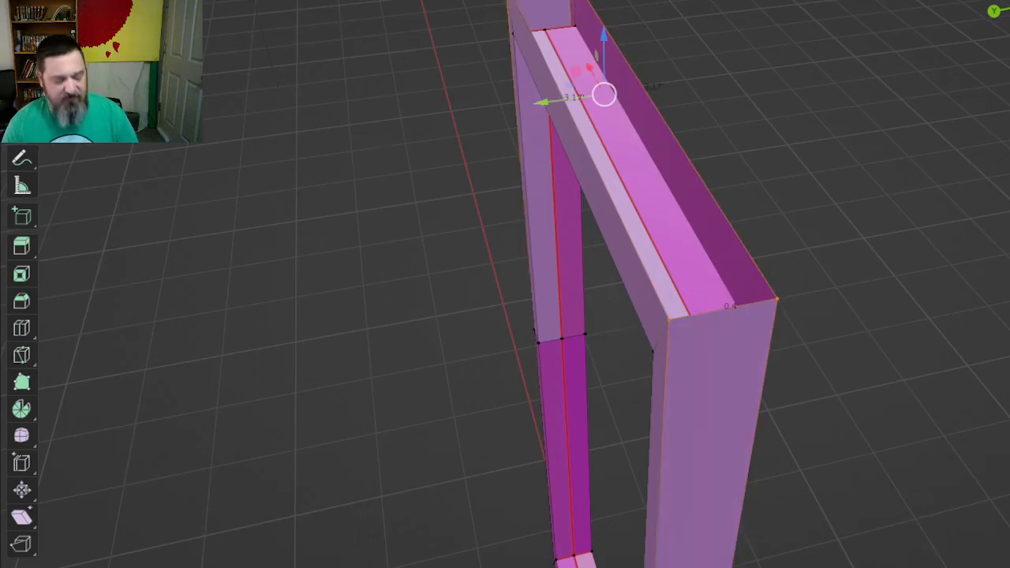
{"action": "key", "text": "f"}
- Close the underside of the threshold with a face between its four bottom flange corners
{"action": "middle_click_drag", "start_coordinate": [442, 388], "coordinate": [612, 236]}
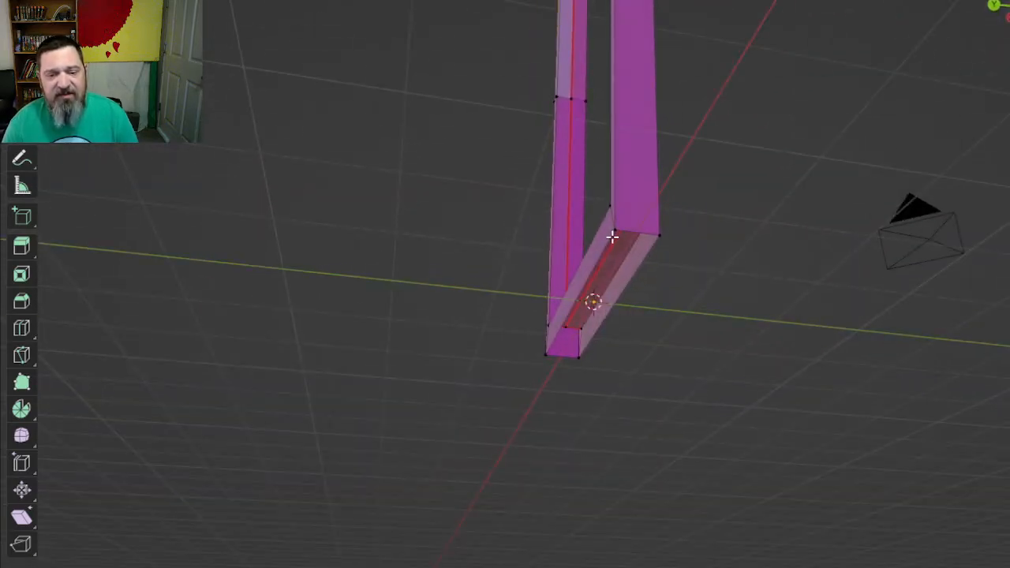
{"action": "left_click", "coordinate": [613, 237]}
{"action": "left_click", "coordinate": [657, 235], "text": "shift"}
{"action": "left_click", "coordinate": [581, 362], "text": "shift"}
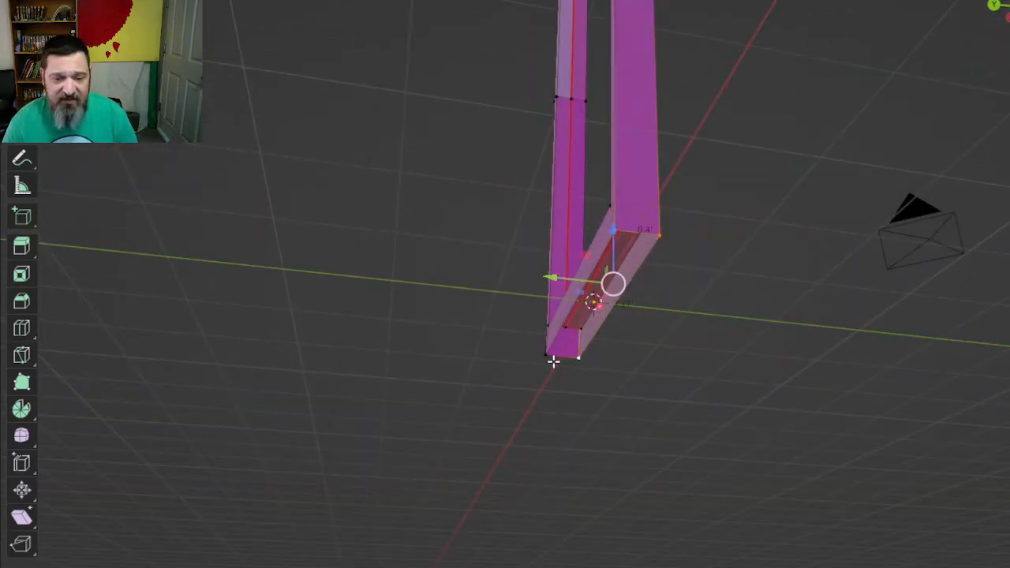
{"action": "left_click", "coordinate": [553, 361], "text": "shift"}
- Inspect the closed trim's faces from all sides and with face normals displayed
{"action": "middle_click_drag", "start_coordinate": [441, 209], "coordinate": [777, 230]}
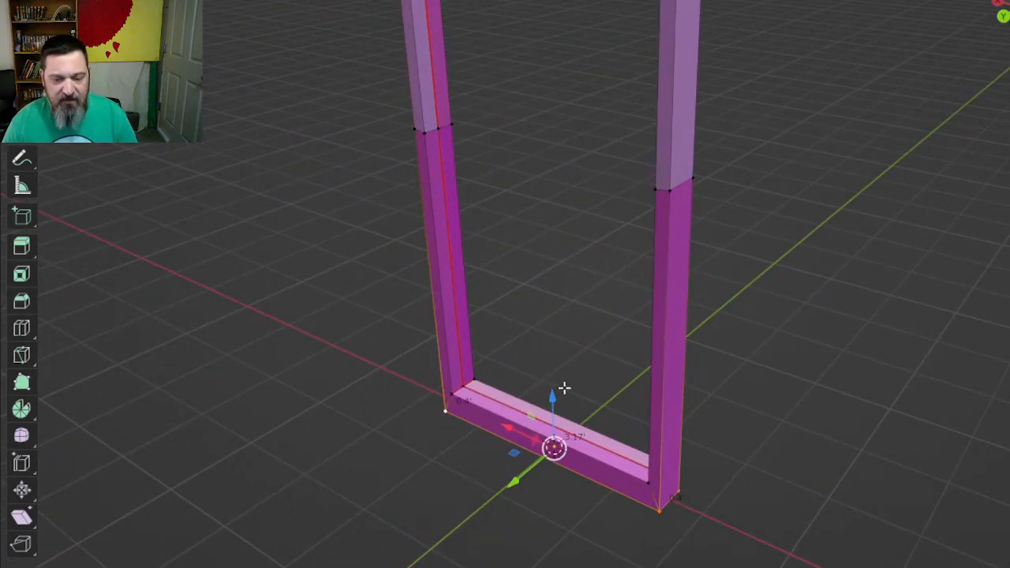
{"action": "middle_click_drag", "start_coordinate": [515, 340], "coordinate": [553, 384]}
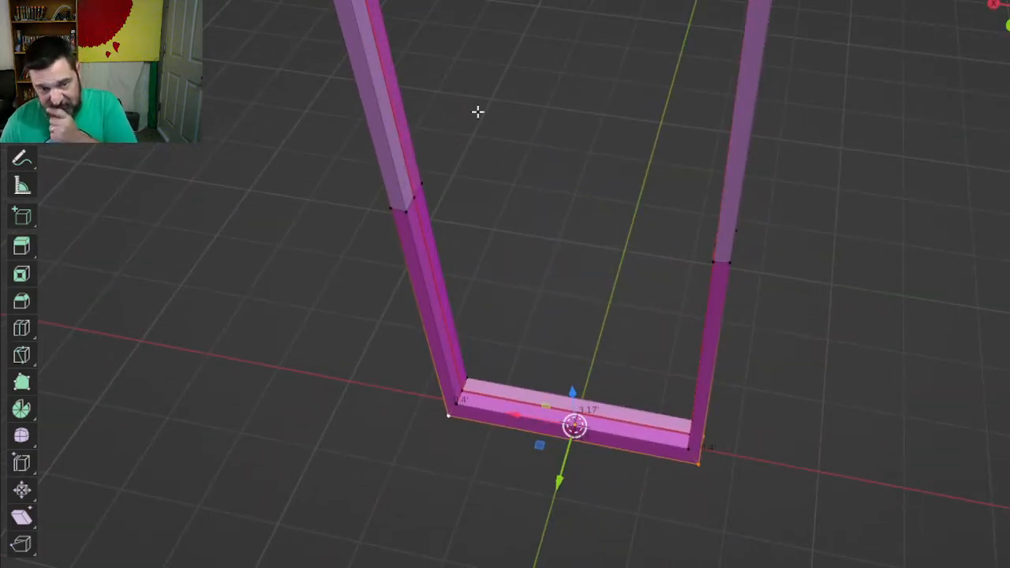
{"action": "middle_click_drag", "start_coordinate": [602, 328], "coordinate": [930, 314]}
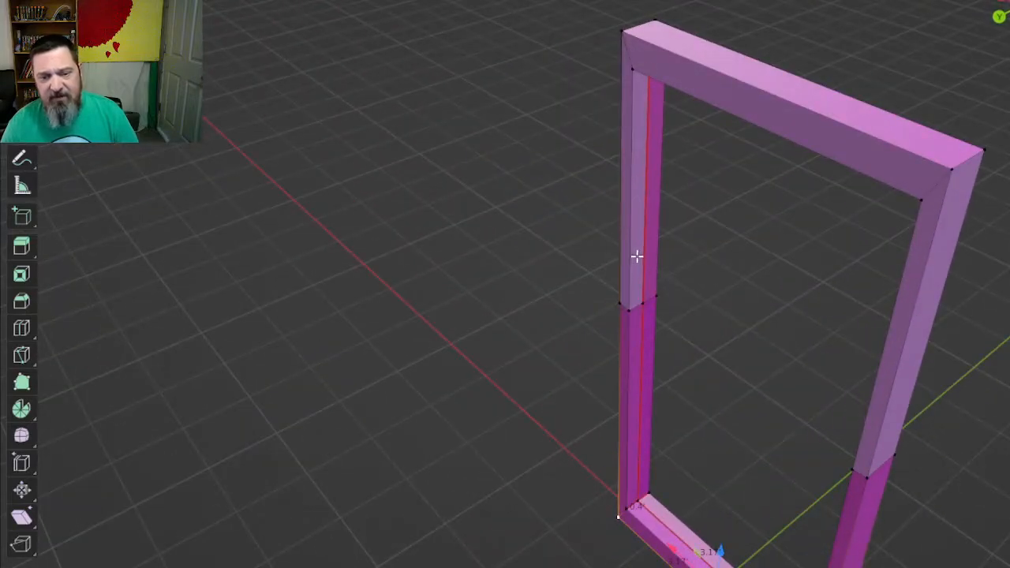
{"action": "left_click", "coordinate": [637, 256]}
{"action": "middle_click_drag", "start_coordinate": [552, 288], "coordinate": [699, 271]}
{"action": "key", "text": "2"}
{"action": "left_click", "coordinate": [634, 292]}
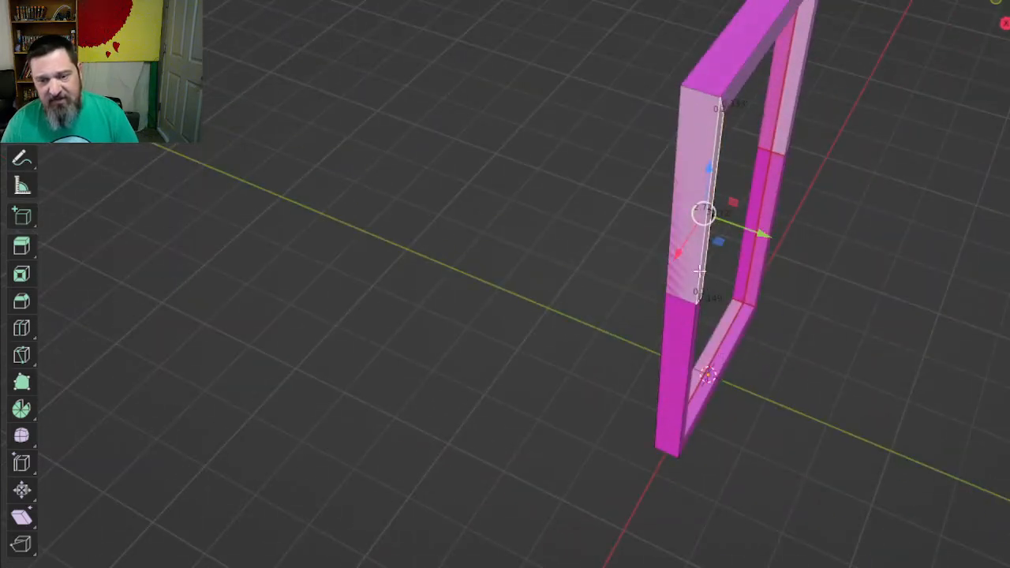
{"action": "middle_click_drag", "start_coordinate": [605, 266], "coordinate": [557, 399]}
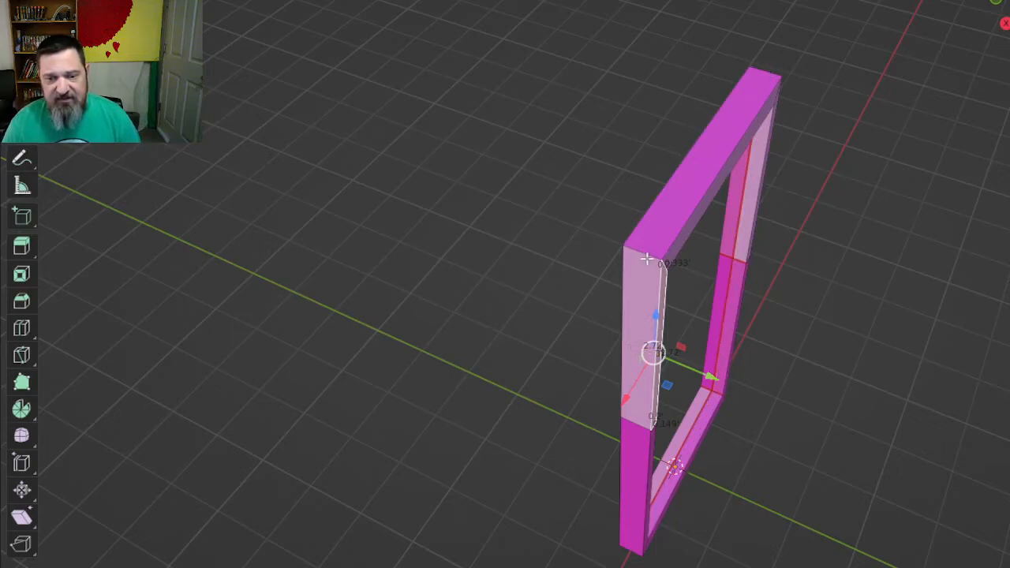
{"action": "middle_click_drag", "start_coordinate": [543, 514], "coordinate": [501, 331]}
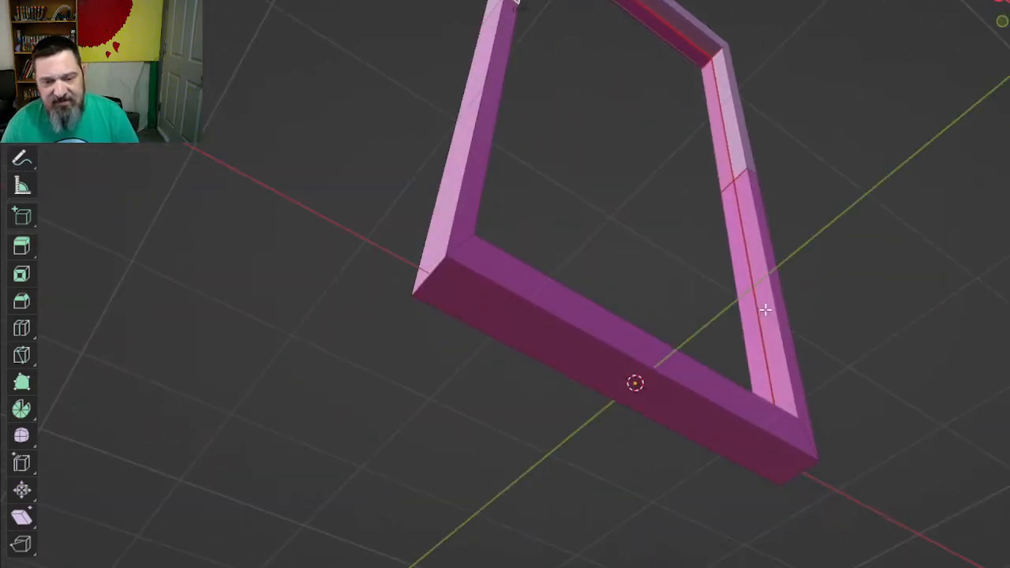
{"action": "middle_click_drag", "start_coordinate": [765, 310], "coordinate": [599, 521]}
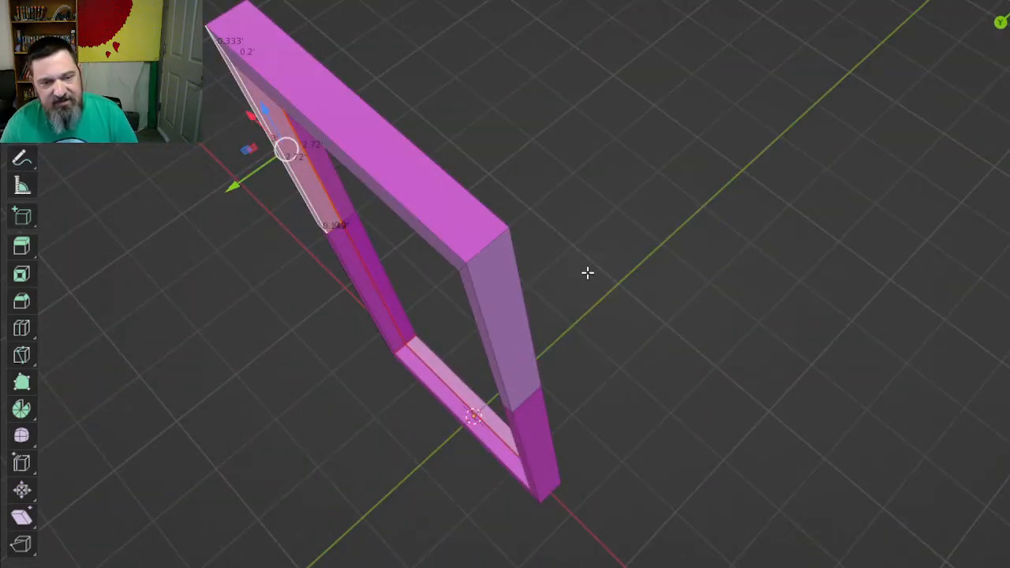
{"action": "middle_click_drag", "start_coordinate": [588, 273], "coordinate": [402, 274]}
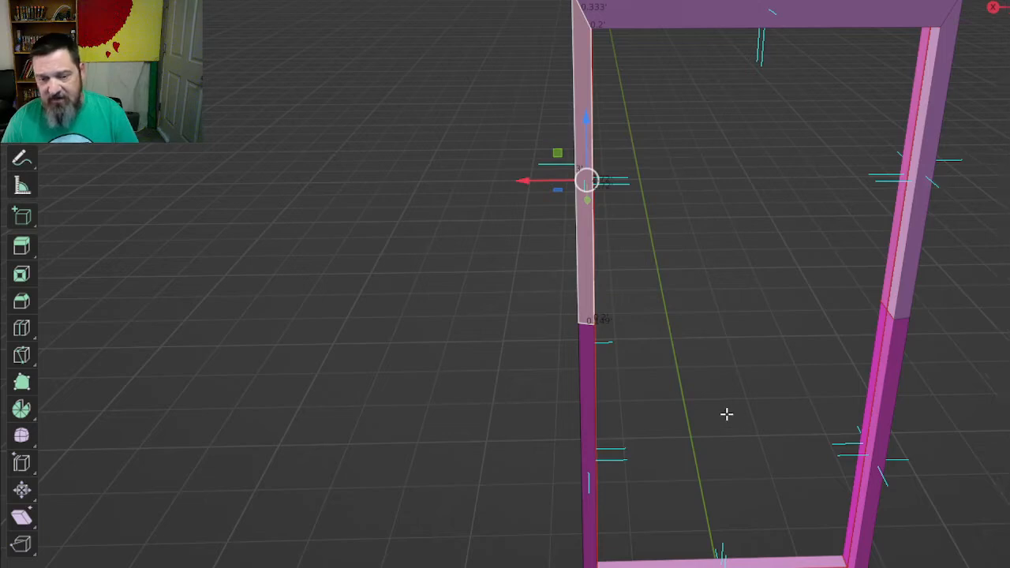
{"action": "middle_click_drag", "start_coordinate": [428, 466], "coordinate": [521, 510]}
- Select the full-height outer face that overlaps the upper face on the first jamb
{"action": "left_click", "coordinate": [676, 479], "text": "shift"}
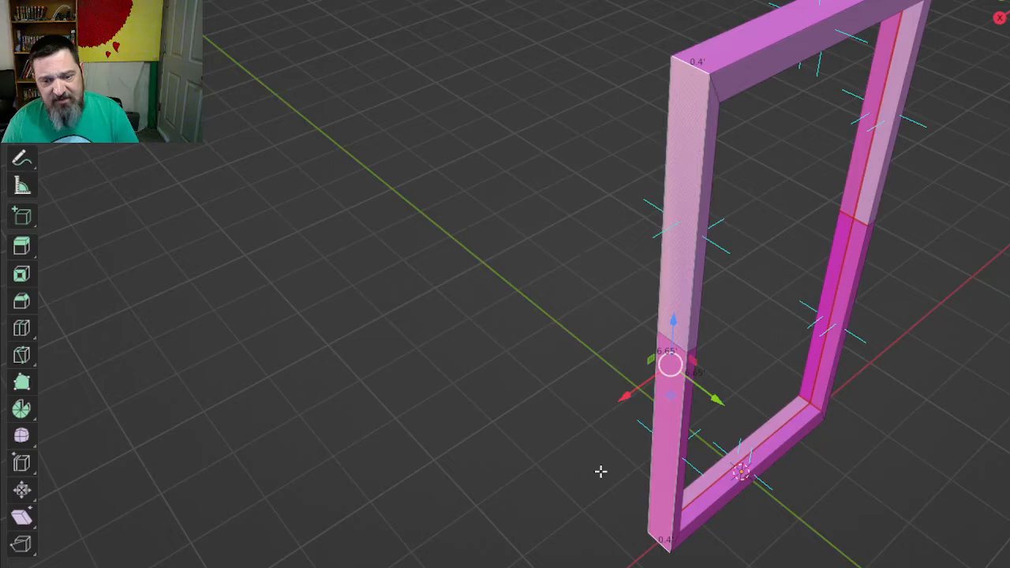
{"action": "middle_click_drag", "start_coordinate": [557, 414], "coordinate": [476, 365]}
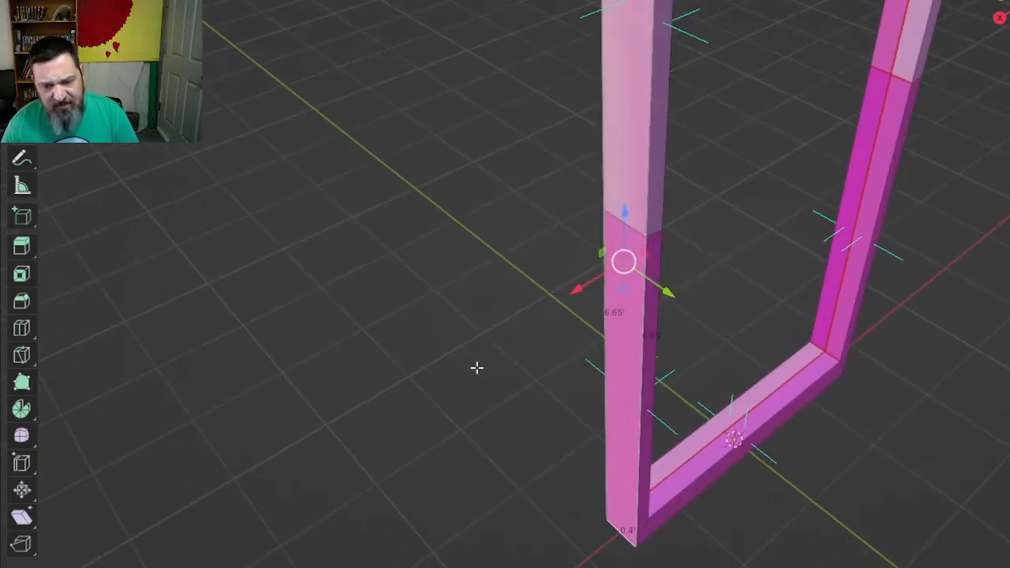
{"action": "left_click", "coordinate": [632, 165]}
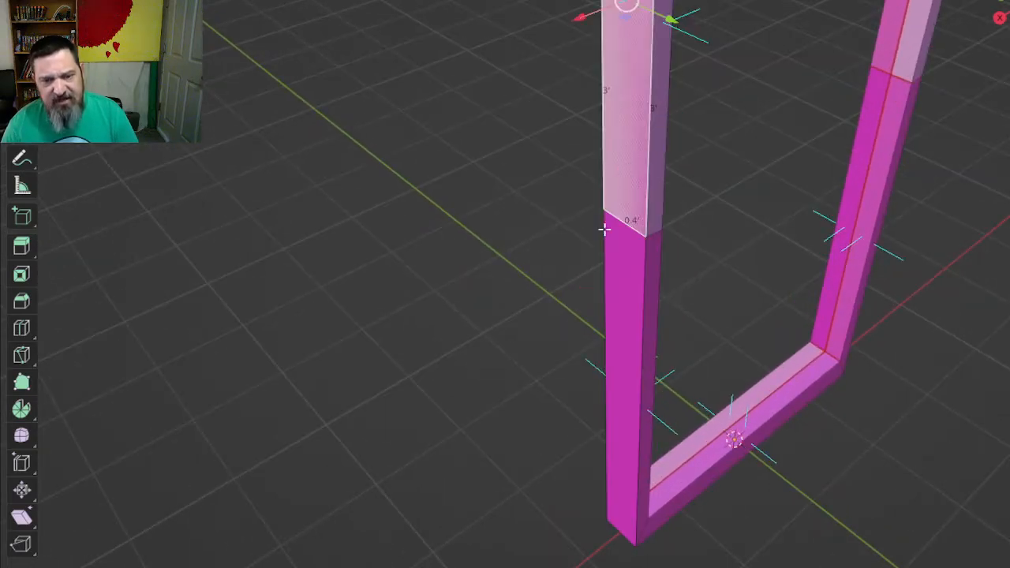
{"action": "left_click", "coordinate": [618, 282]}
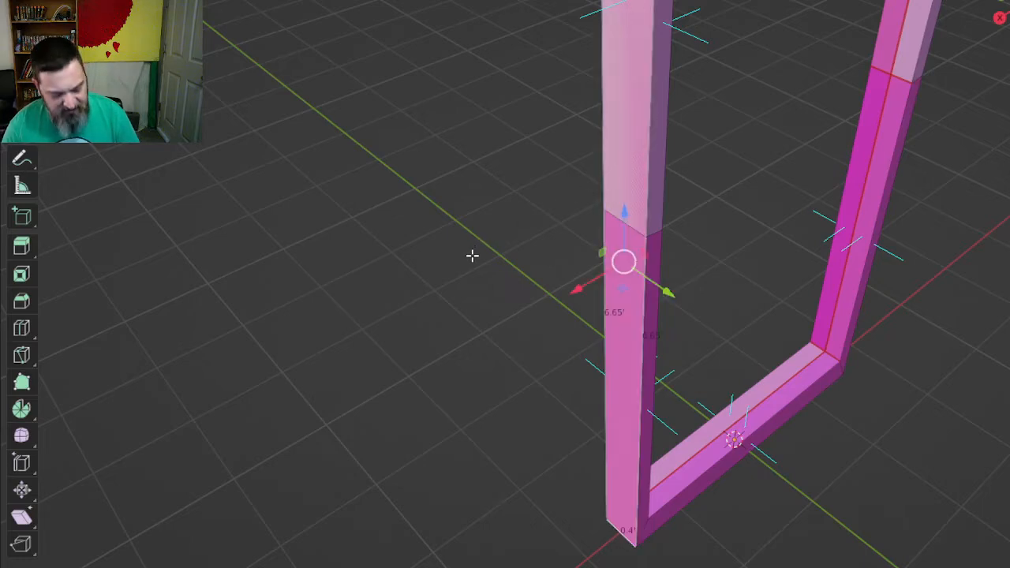
- Try to delete the overlapping jamb face's vertices, and undo the deletion
{"action": "key", "text": "x"}
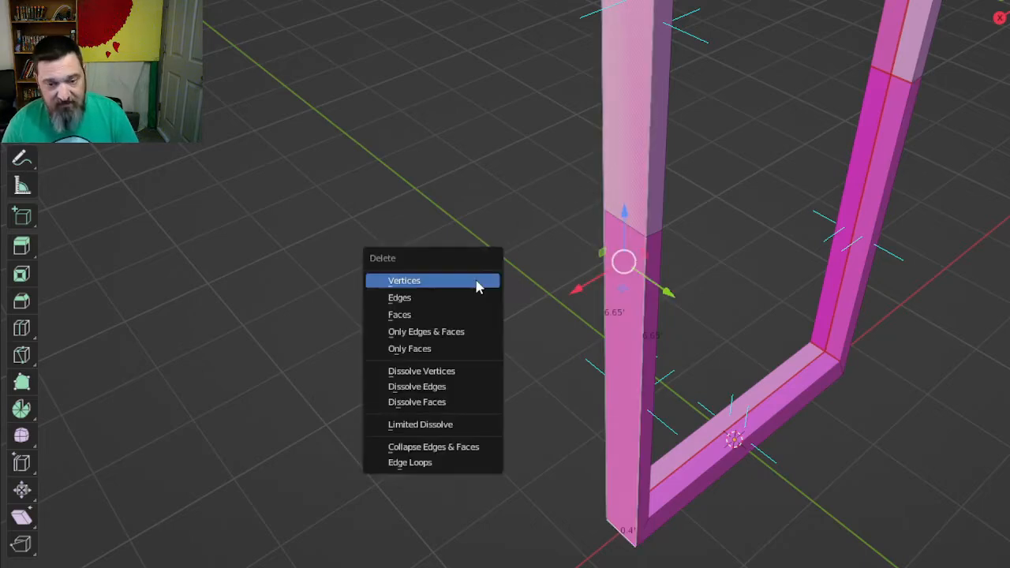
{"action": "left_click", "coordinate": [468, 283]}
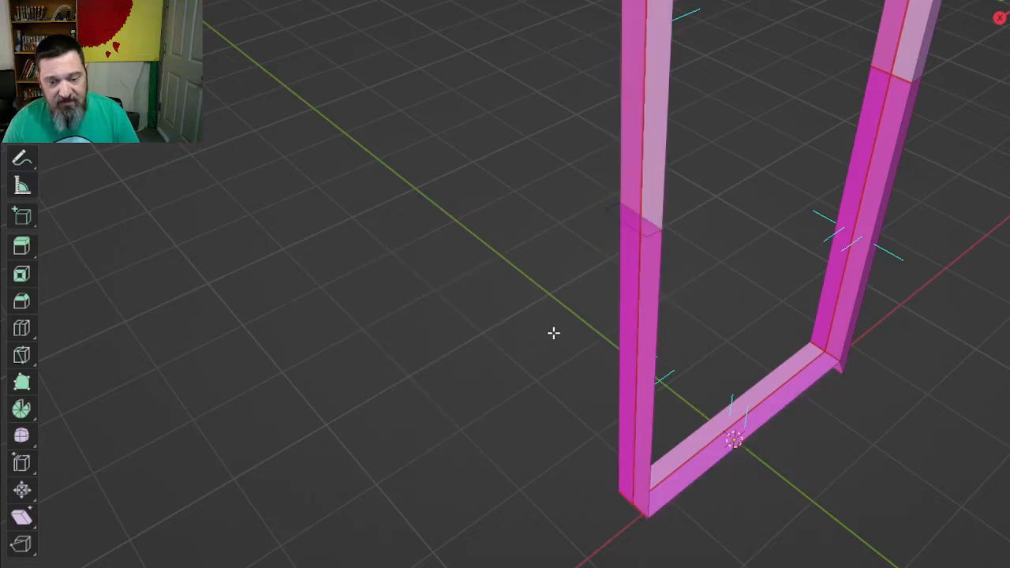
{"action": "key", "text": "ctrl+z"}
- Delete only the overlapping full-height face from the first jamb, using the Faces option
{"action": "middle_click_drag", "start_coordinate": [515, 387], "coordinate": [593, 378]}
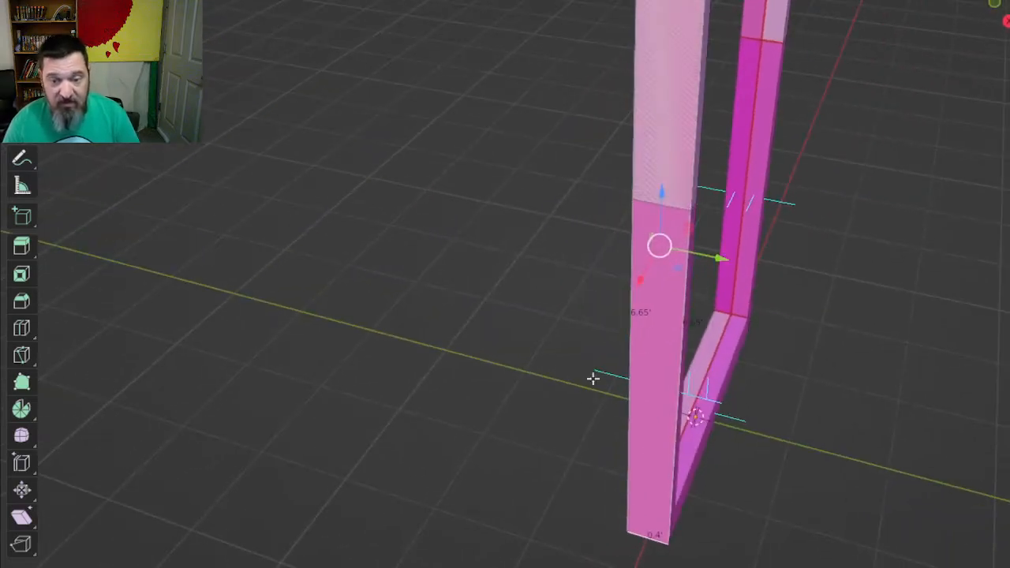
{"action": "key", "text": "x"}
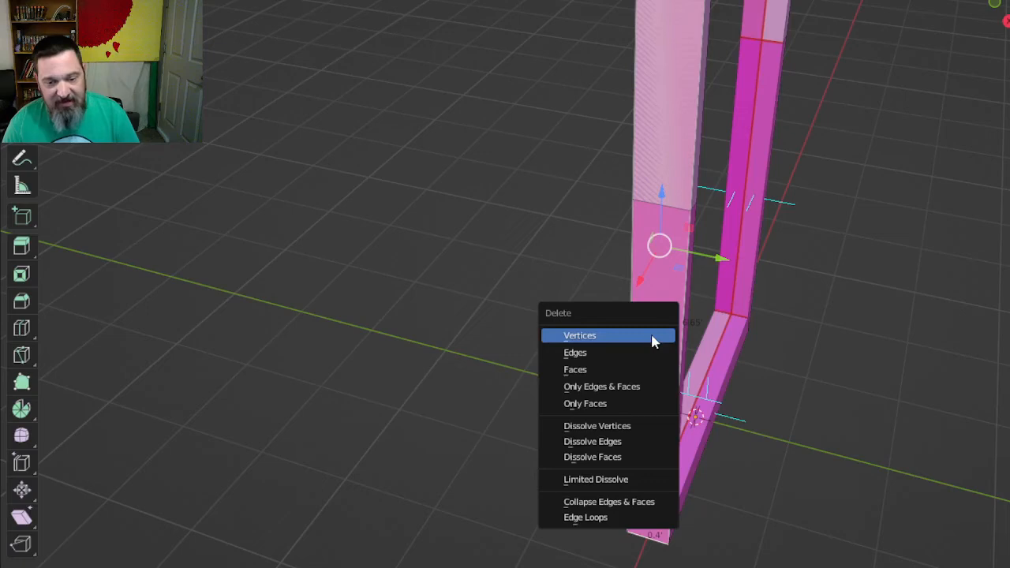
{"action": "left_click", "coordinate": [603, 372]}
- Fill the lower opening on the first jamb's outer side with a face built from its four corner vertices
{"action": "middle_click_drag", "start_coordinate": [601, 371], "coordinate": [615, 222]}
{"action": "left_click", "coordinate": [624, 186]}
{"action": "left_click", "coordinate": [692, 191], "text": "shift"}
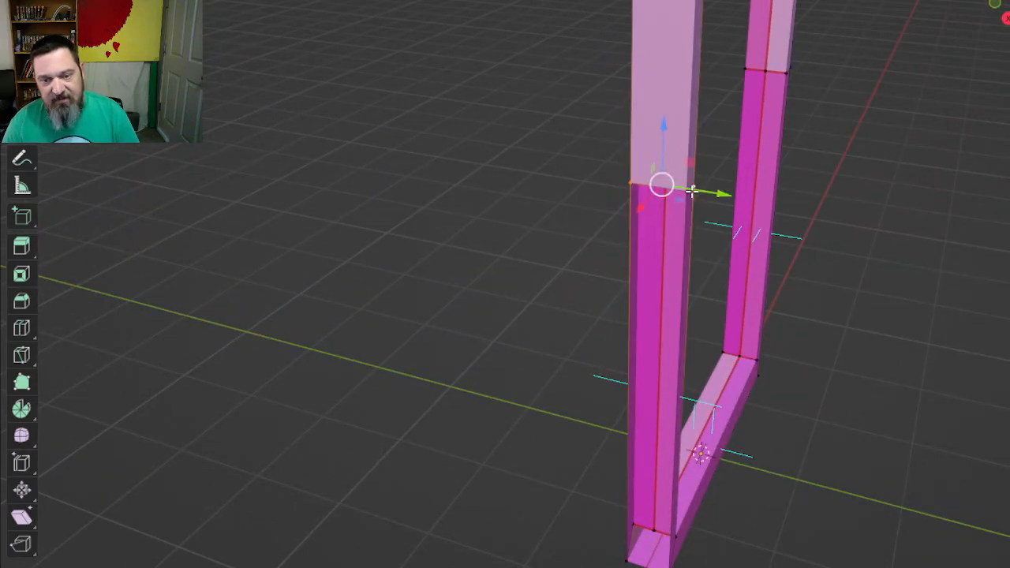
{"action": "key", "text": "ctrl+z"}
{"action": "left_click", "coordinate": [683, 196], "text": "shift"}
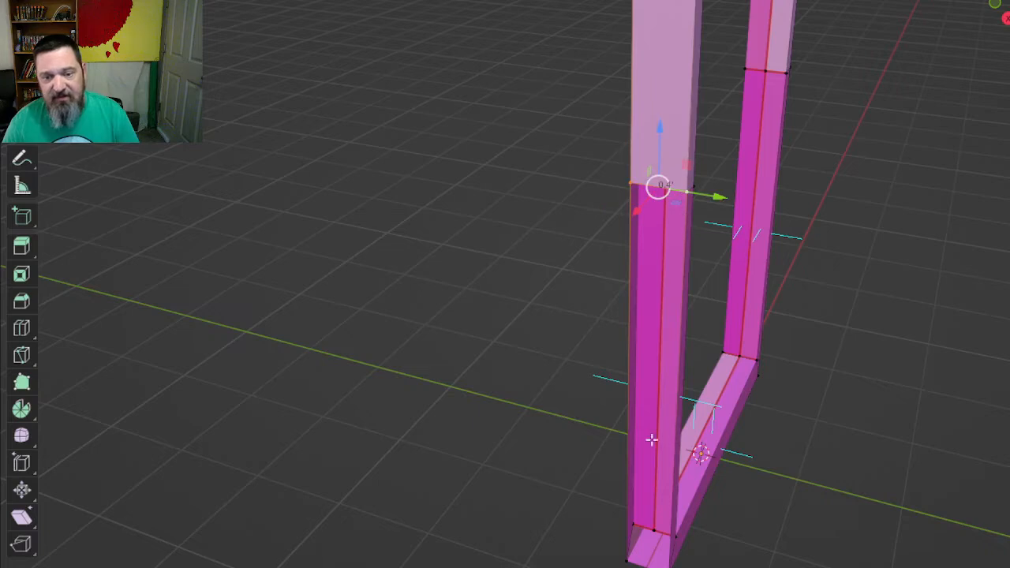
{"action": "left_click", "coordinate": [624, 561], "text": "shift"}
{"action": "left_click", "coordinate": [669, 565], "text": "shift"}
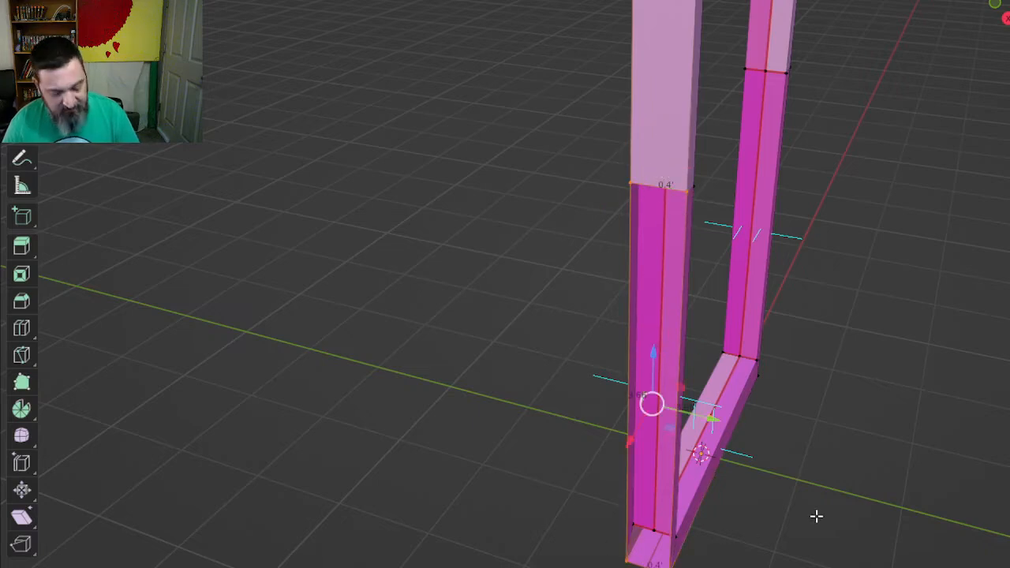
{"action": "middle_click_drag", "start_coordinate": [876, 482], "coordinate": [423, 459]}
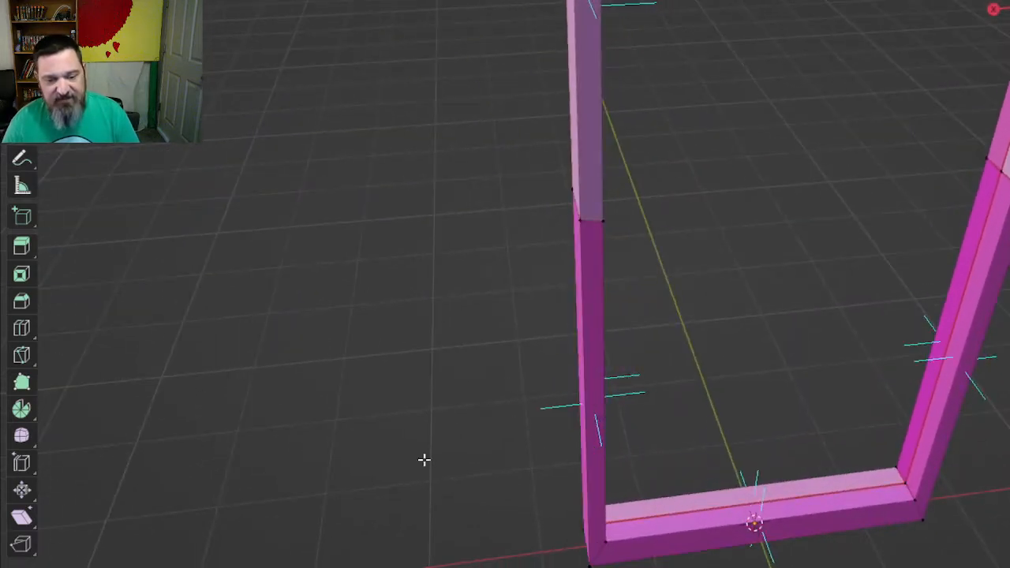
{"action": "middle_click_drag", "start_coordinate": [434, 354], "coordinate": [471, 280]}
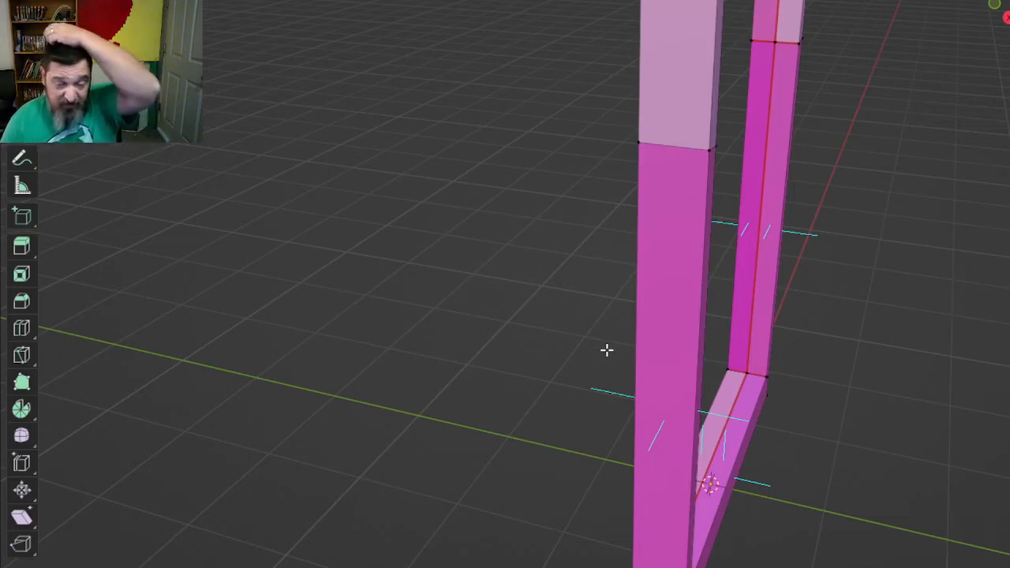
{"action": "middle_click_drag", "start_coordinate": [857, 326], "coordinate": [599, 337]}
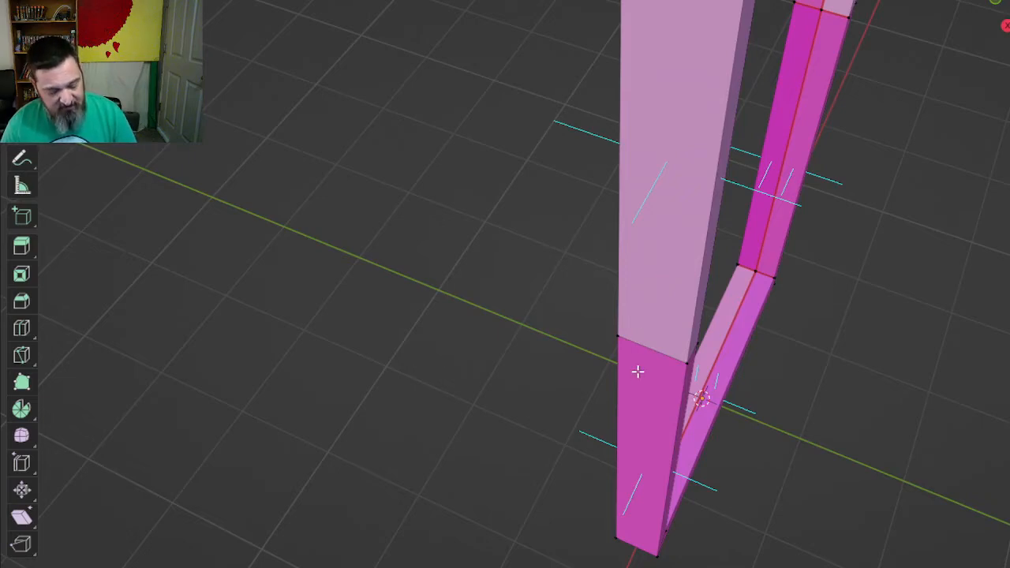
- Flip the normal of the upper outer face on the first jamb
{"action": "left_click", "coordinate": [651, 328]}
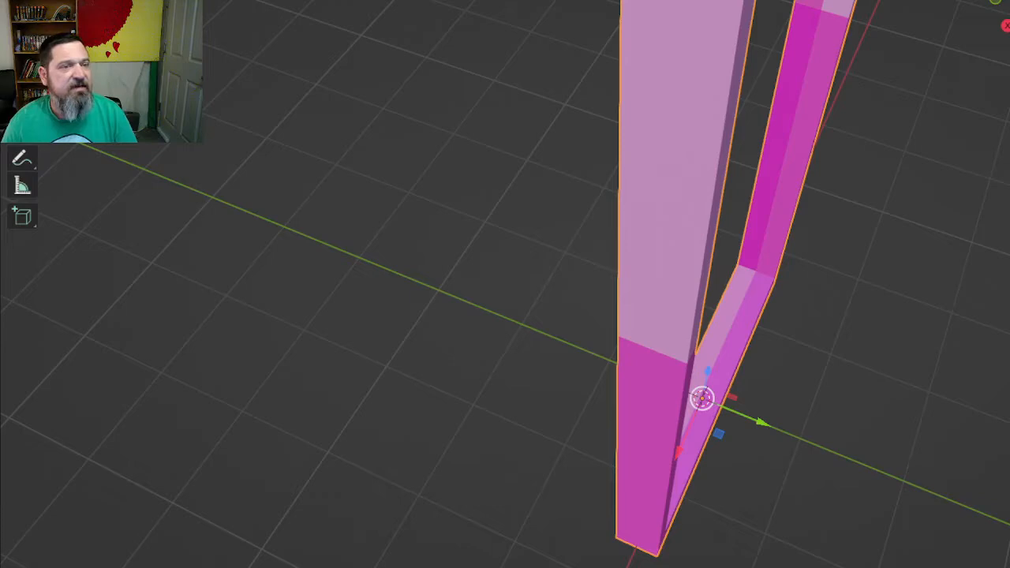
{"action": "left_click", "coordinate": [235, 1]}
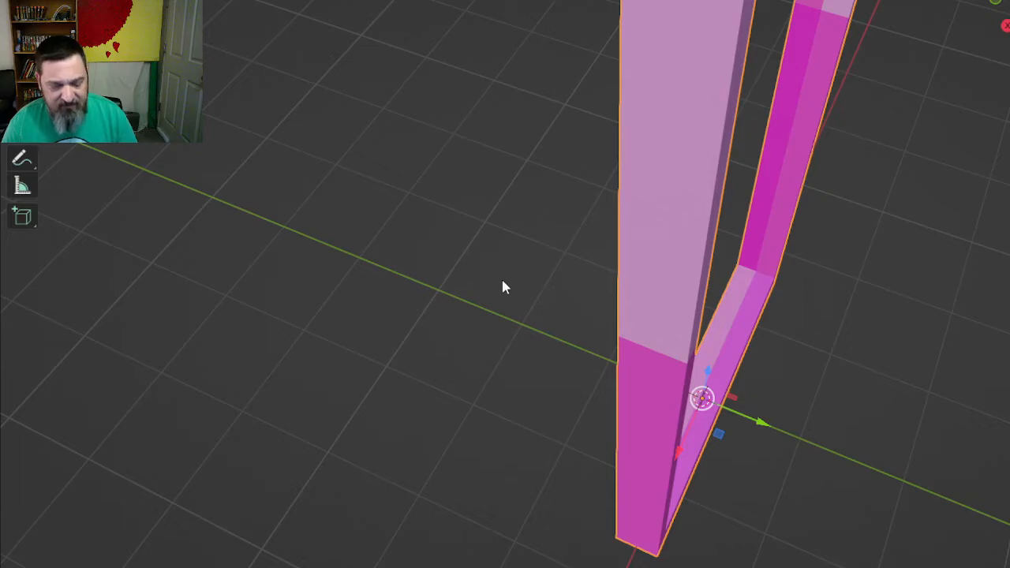
{"action": "scroll", "coordinate": [505, 340], "scroll_direction": "down", "scroll_amount": 3}
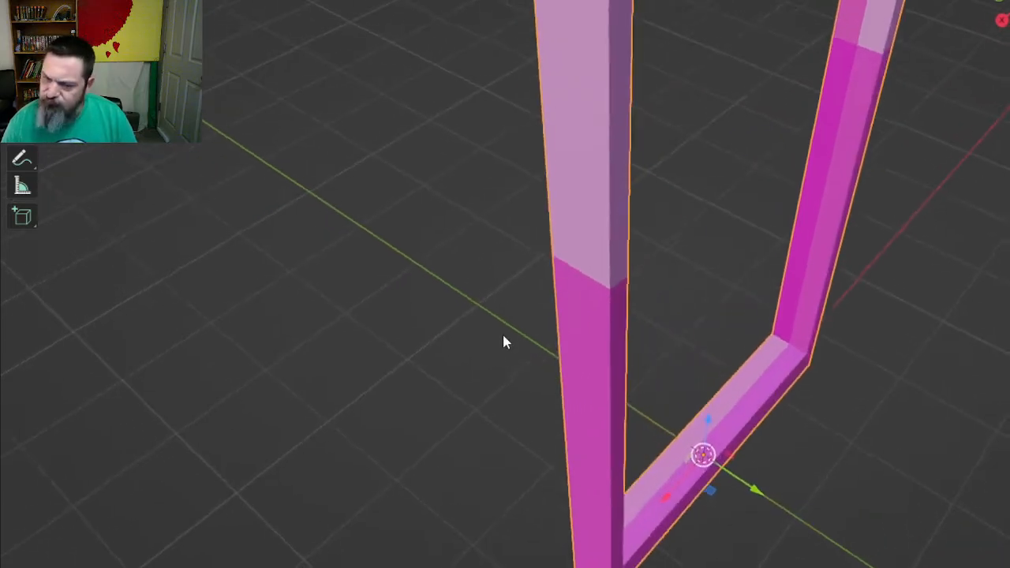
{"action": "key", "text": "Tab"}
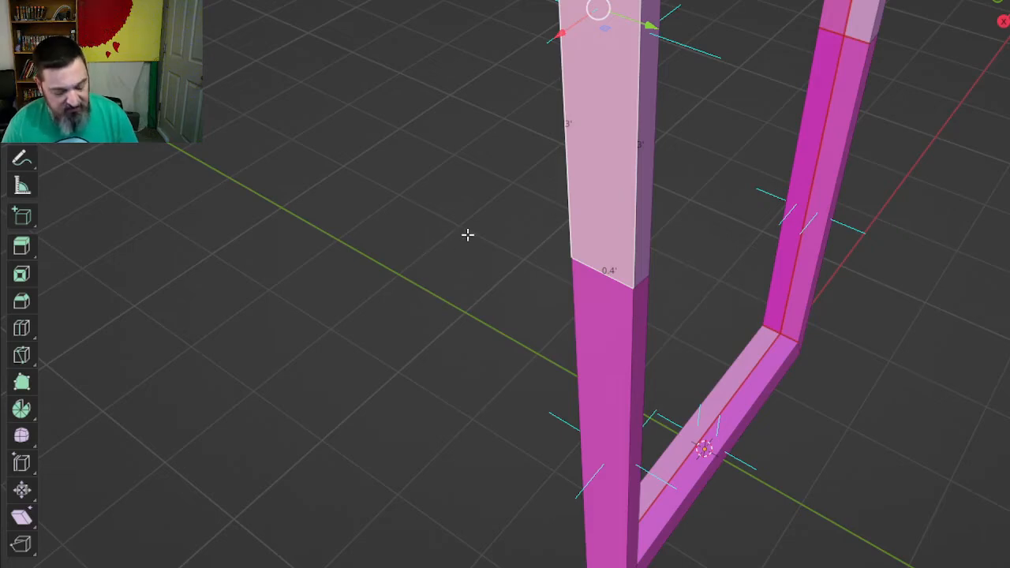
{"action": "key", "text": "ctrl+f"}
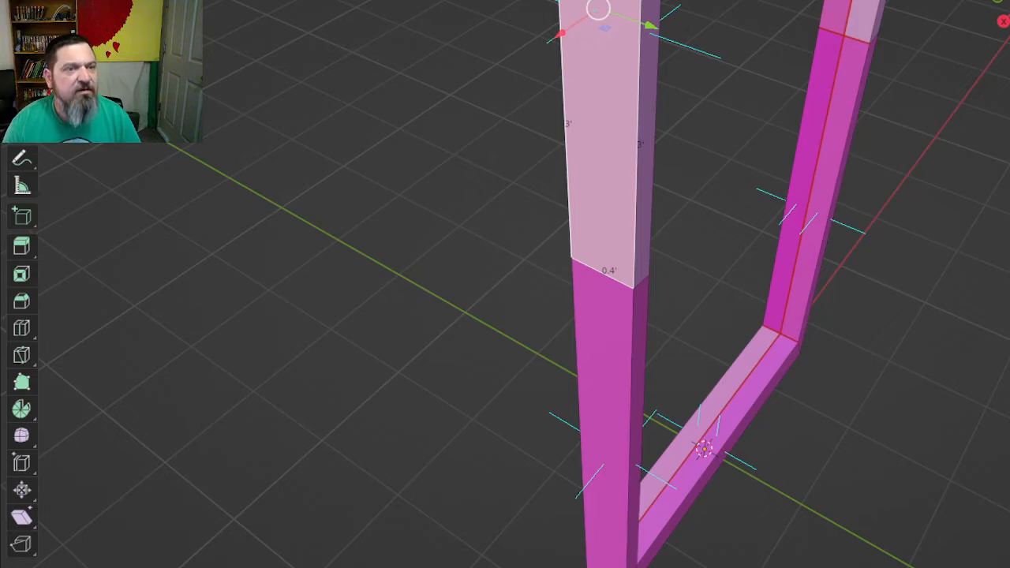
{"action": "key", "text": "u"}
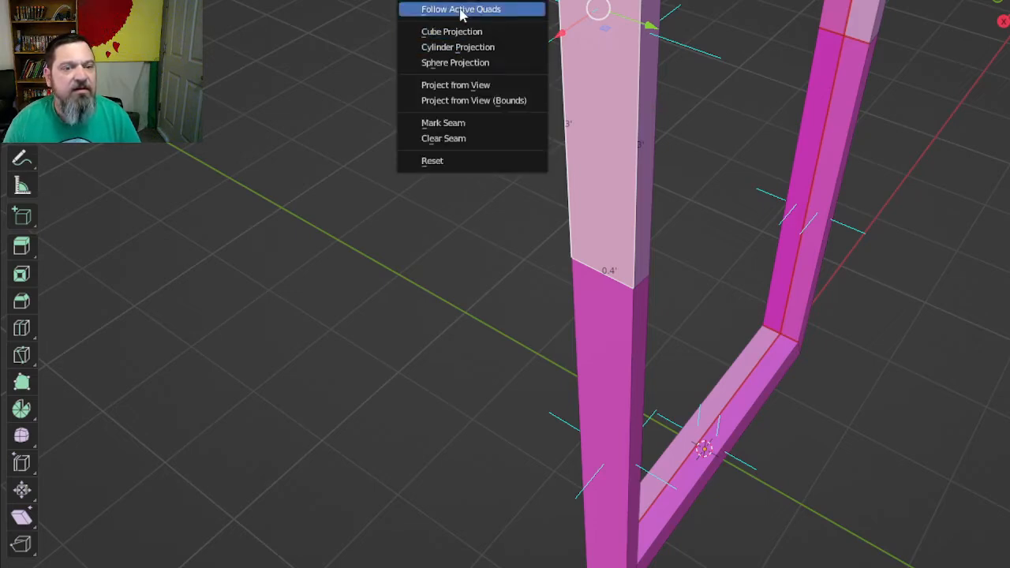
{"action": "key", "text": "ctrl+f"}
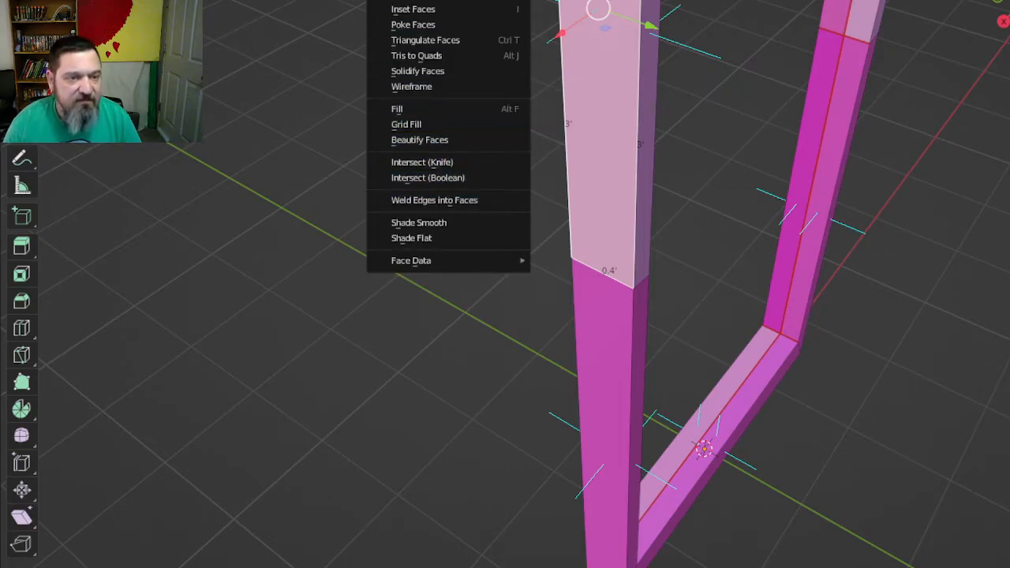
{"action": "left_click", "coordinate": [289, 0]}
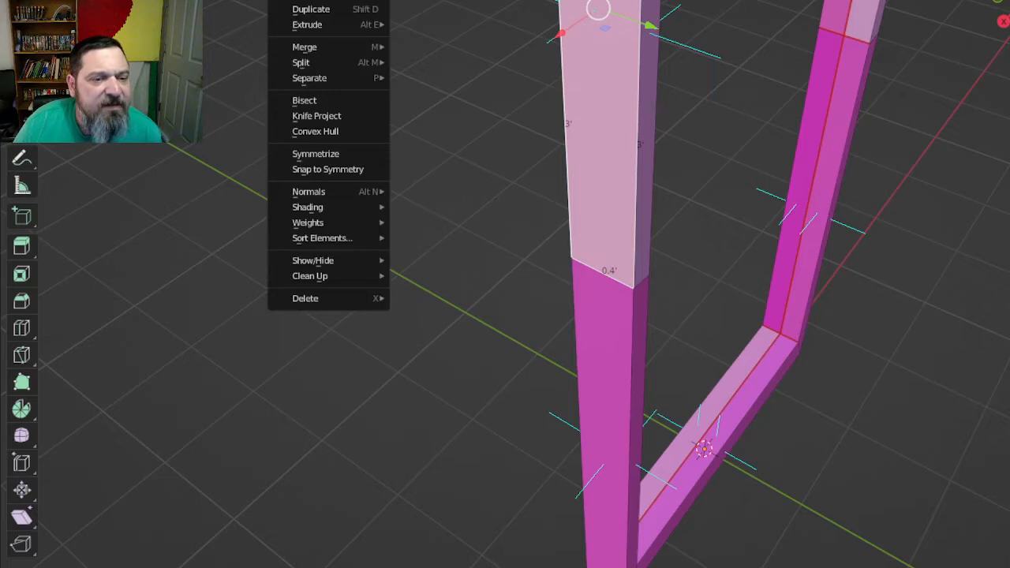
{"action": "mouse_move", "coordinate": [313, 194]}
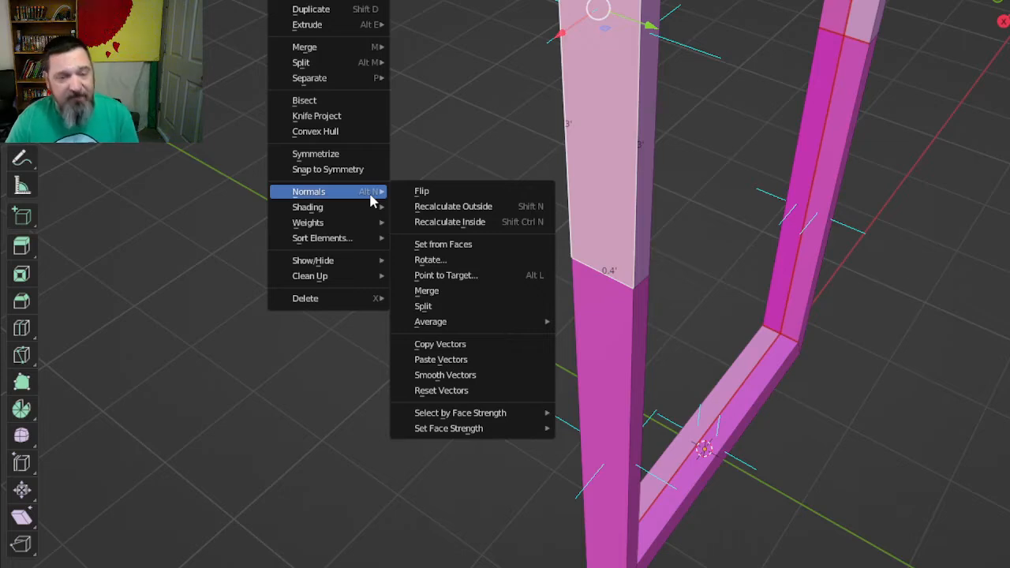
{"action": "left_click", "coordinate": [429, 196]}
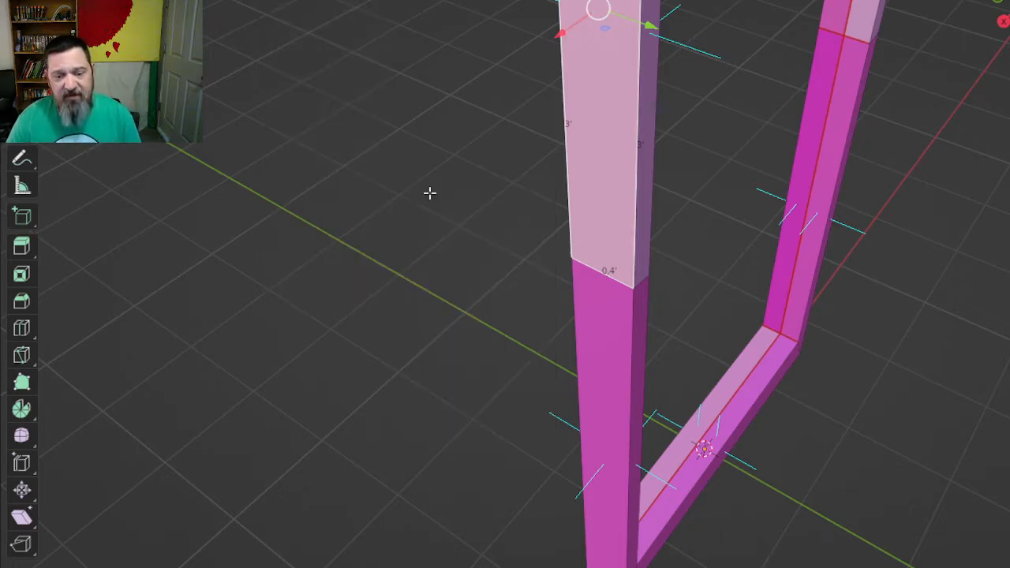
- Undo the normal flip on the first jamb's upper outer face and clear the selection
{"action": "middle_click_drag", "start_coordinate": [541, 163], "coordinate": [435, 134]}
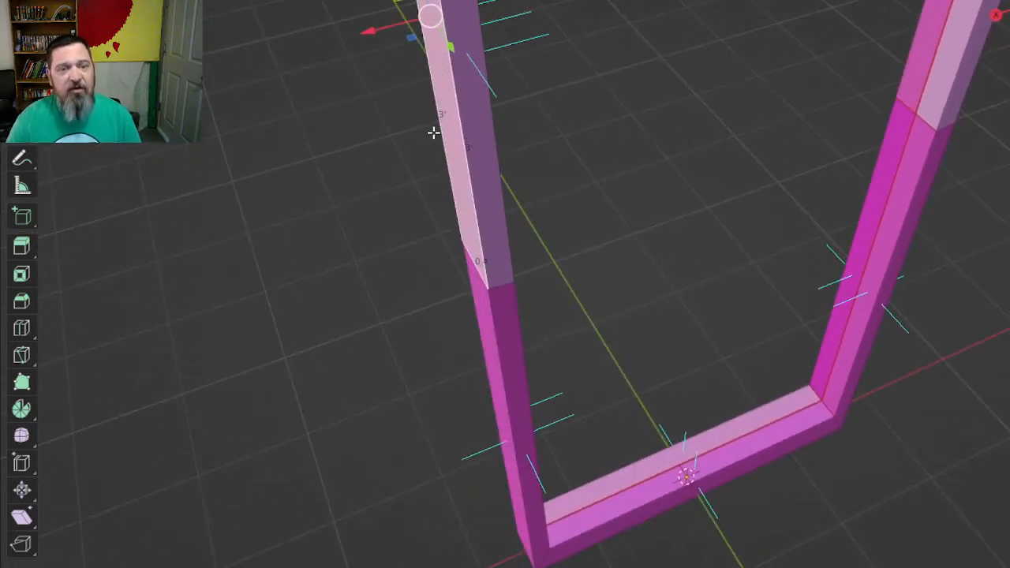
{"action": "left_click", "coordinate": [451, 133]}
{"action": "middle_click_drag", "start_coordinate": [335, 219], "coordinate": [375, 265]}
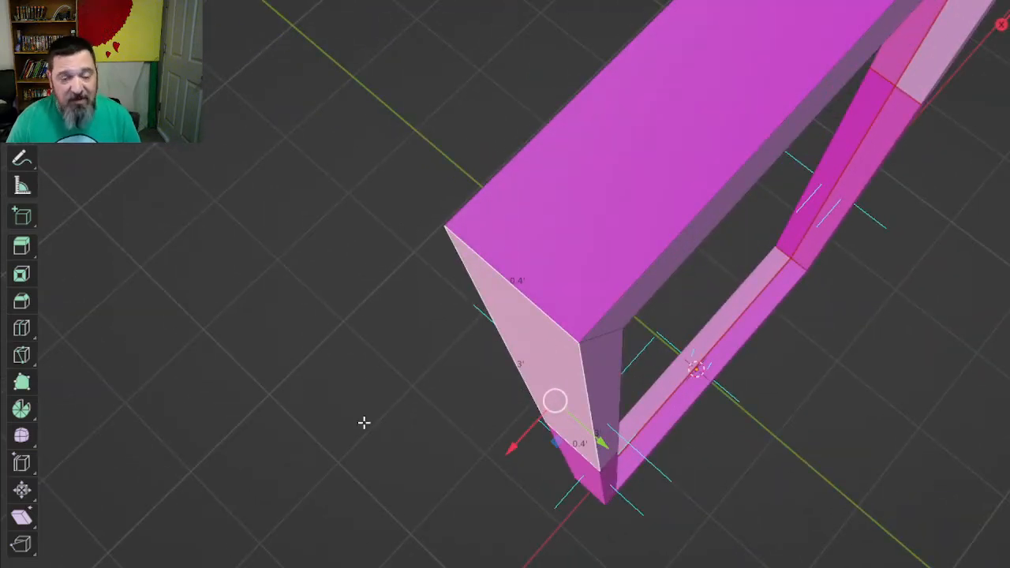
{"action": "middle_click_drag", "start_coordinate": [363, 421], "coordinate": [354, 399]}
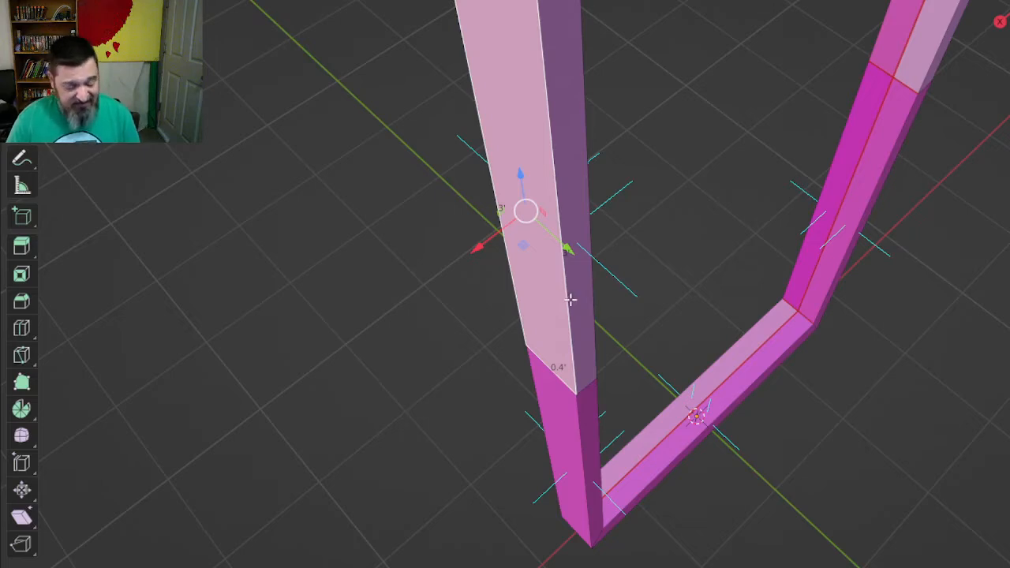
{"action": "left_click", "coordinate": [396, 115]}
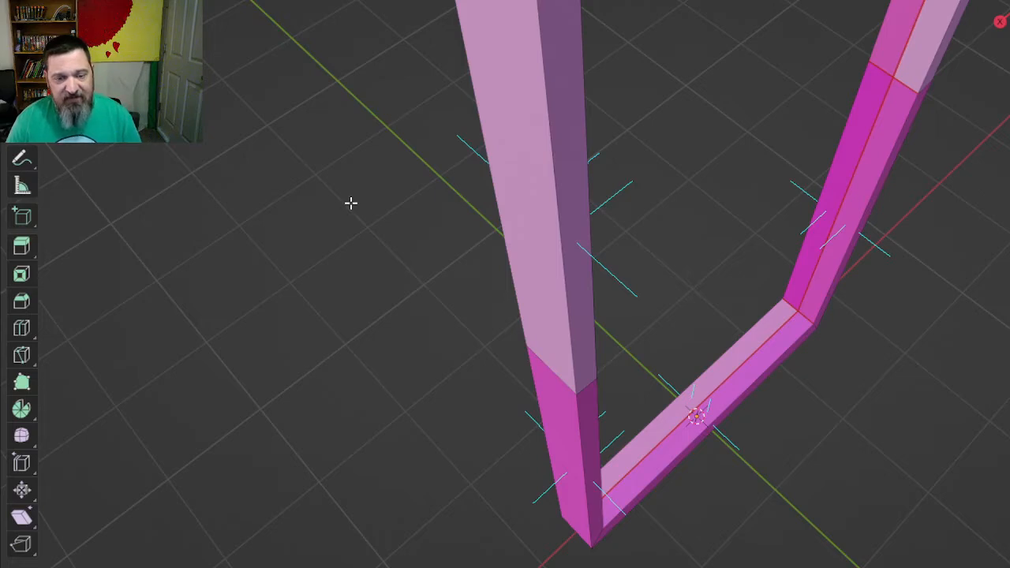
{"action": "middle_click_drag", "start_coordinate": [349, 202], "coordinate": [347, 182]}
{"action": "key", "text": "ctrl+z"}
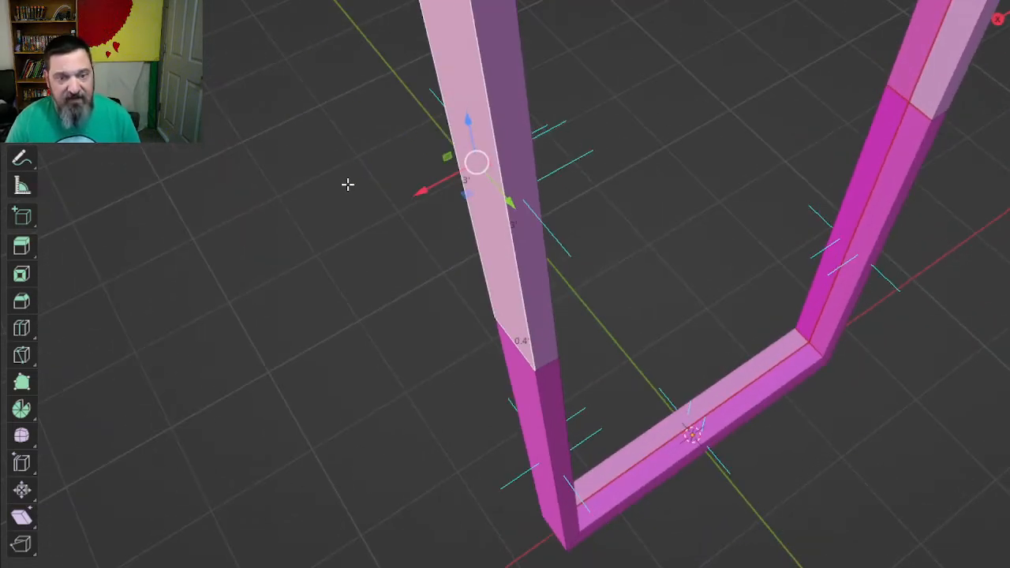
{"action": "left_click", "coordinate": [365, 203]}
{"action": "key", "text": "ctrl+z"}
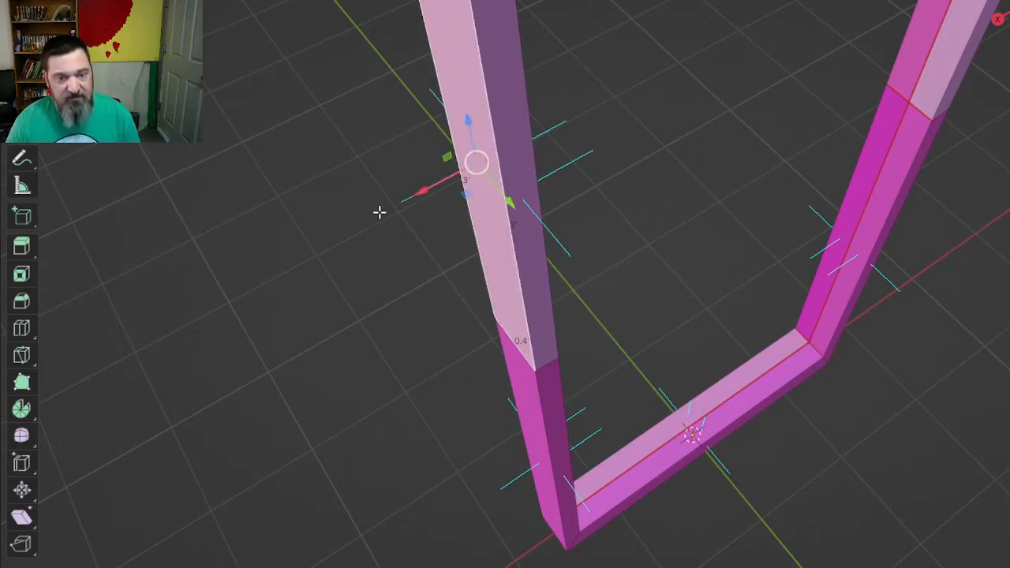
{"action": "left_click", "coordinate": [377, 209]}
- Add a centred loop cut running around the trim's outer side and mark the new edge loop as a seam
{"action": "middle_click_drag", "start_coordinate": [412, 254], "coordinate": [446, 287]}
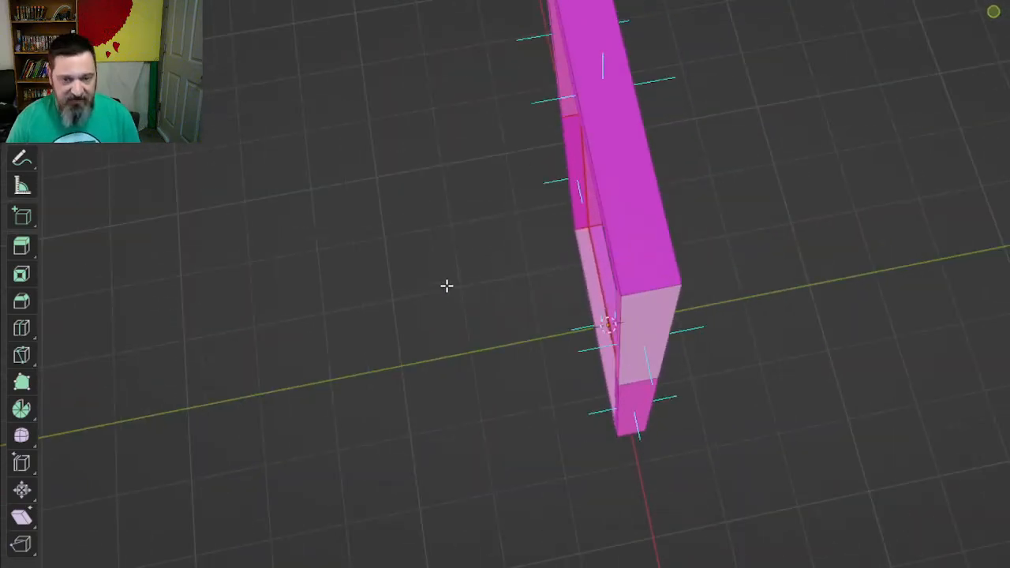
{"action": "left_click", "coordinate": [660, 292]}
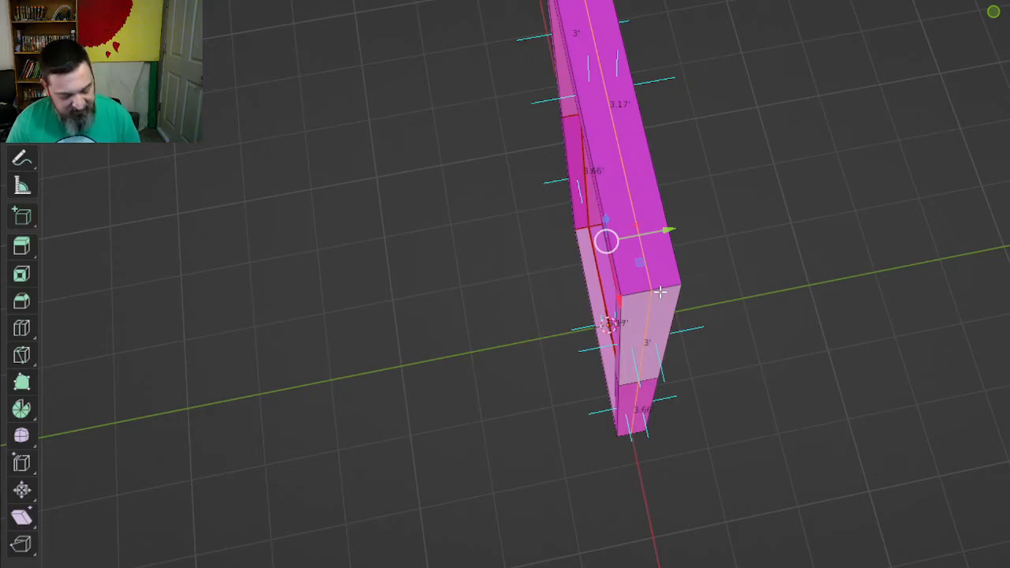
{"action": "key", "text": "ctrl+e"}
{"action": "left_click", "coordinate": [661, 296]}
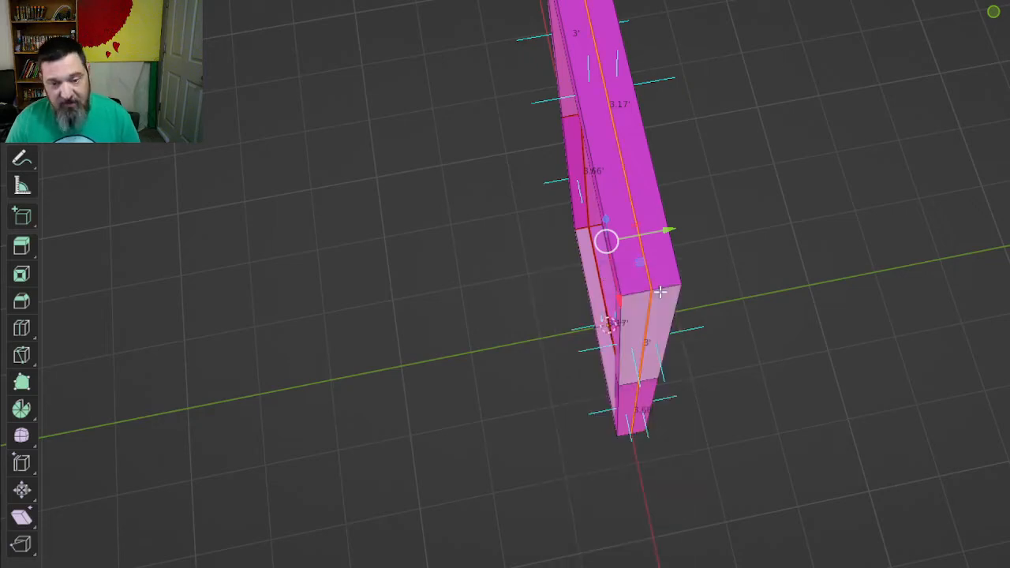
{"action": "middle_click_drag", "start_coordinate": [759, 298], "coordinate": [666, 317]}
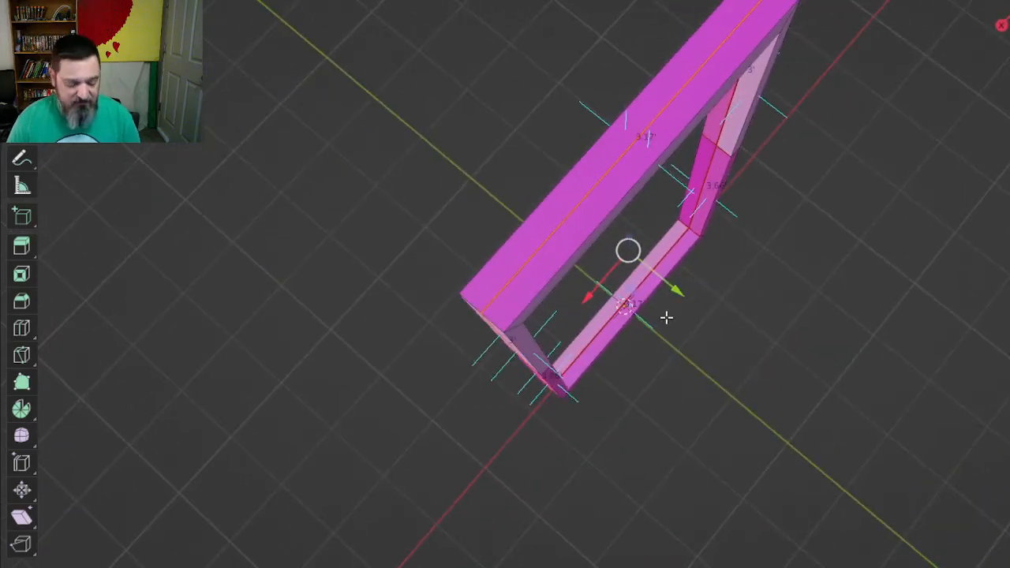
{"action": "middle_click_drag", "start_coordinate": [403, 403], "coordinate": [454, 373]}
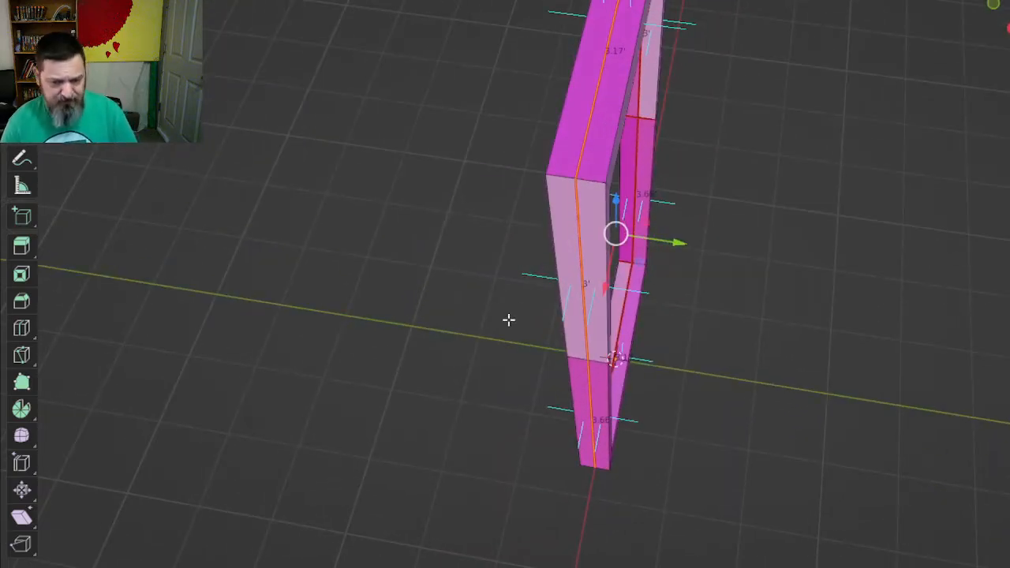
{"action": "middle_click_drag", "start_coordinate": [881, 273], "coordinate": [862, 248]}
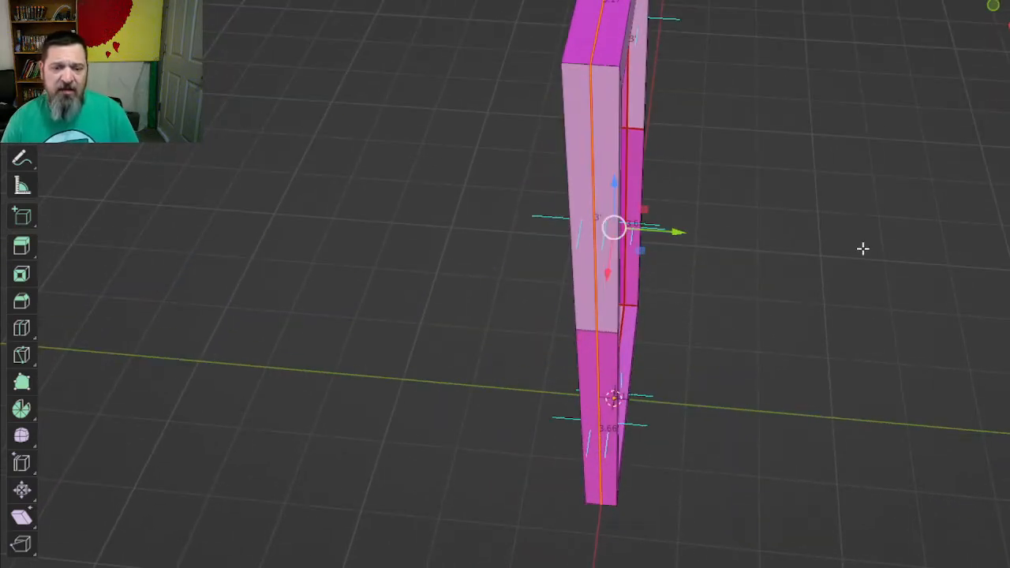
- Clear the edge selection and select the first jamb's upper outer, front flange and inner faces, plus one outer face on the header
{"action": "key", "text": "alt+a"}
{"action": "left_click", "coordinate": [604, 195]}
{"action": "left_click", "coordinate": [585, 204], "text": "shift"}
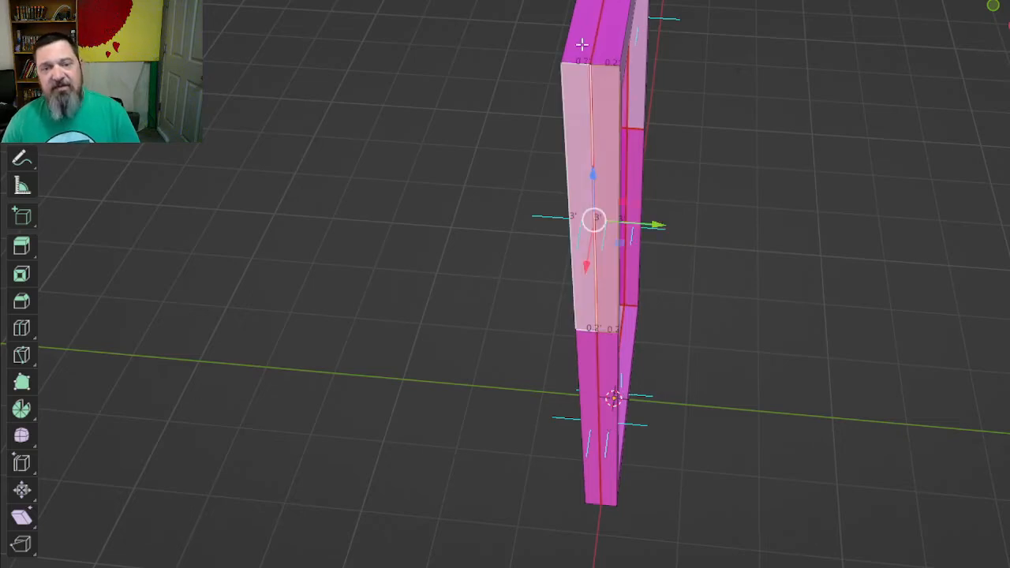
{"action": "left_click", "coordinate": [582, 45], "text": "shift"}
{"action": "middle_click_drag", "start_coordinate": [605, 45], "coordinate": [490, 146]}
{"action": "left_click", "coordinate": [468, 148], "text": "shift"}
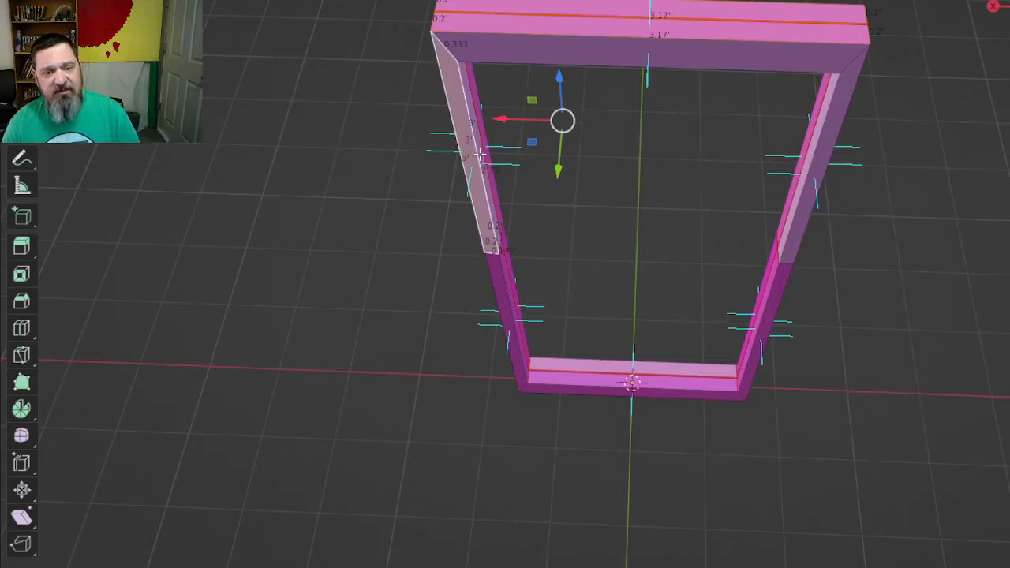
{"action": "left_click", "coordinate": [480, 155], "text": "shift"}
{"action": "left_click", "coordinate": [486, 149], "text": "shift"}
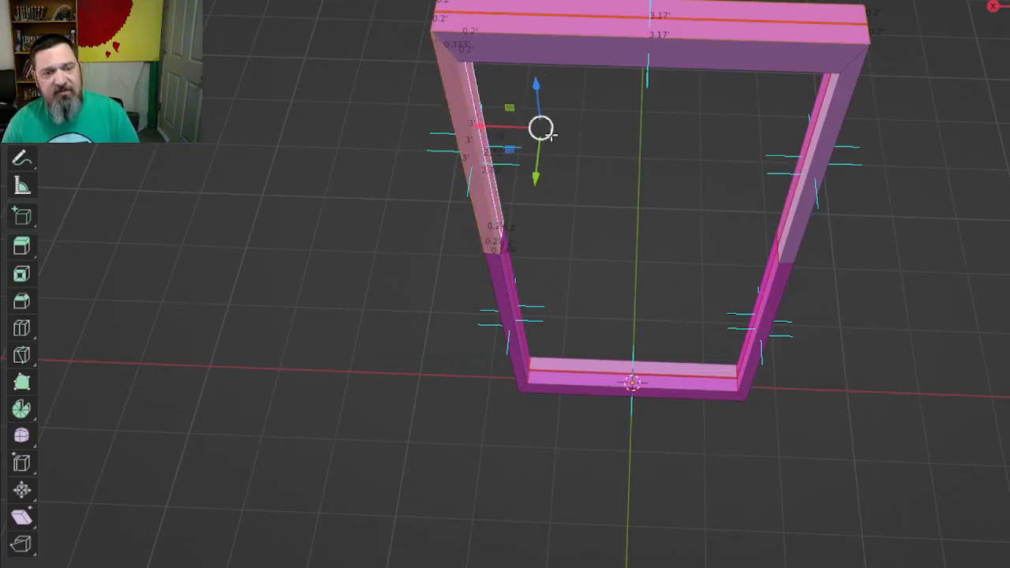
- Add the header's front flange and the second jamb's upper front flange, inner and outer faces to the selection
{"action": "left_click", "coordinate": [645, 57], "text": "shift"}
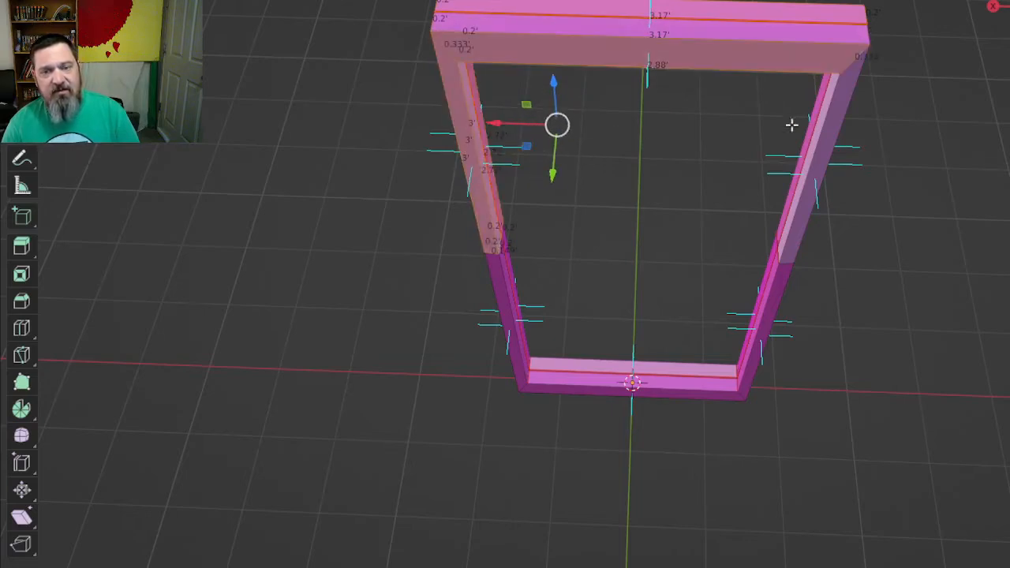
{"action": "left_click", "coordinate": [814, 153], "text": "shift"}
{"action": "left_click", "coordinate": [803, 140], "text": "shift"}
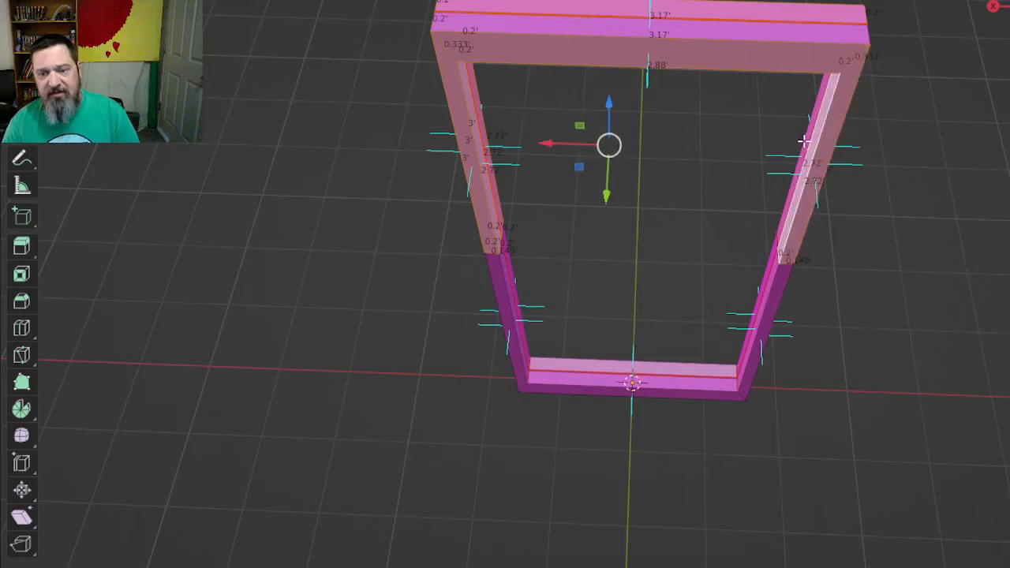
{"action": "left_click", "coordinate": [805, 141], "text": "shift"}
{"action": "middle_click_drag", "start_coordinate": [746, 172], "coordinate": [590, 158]}
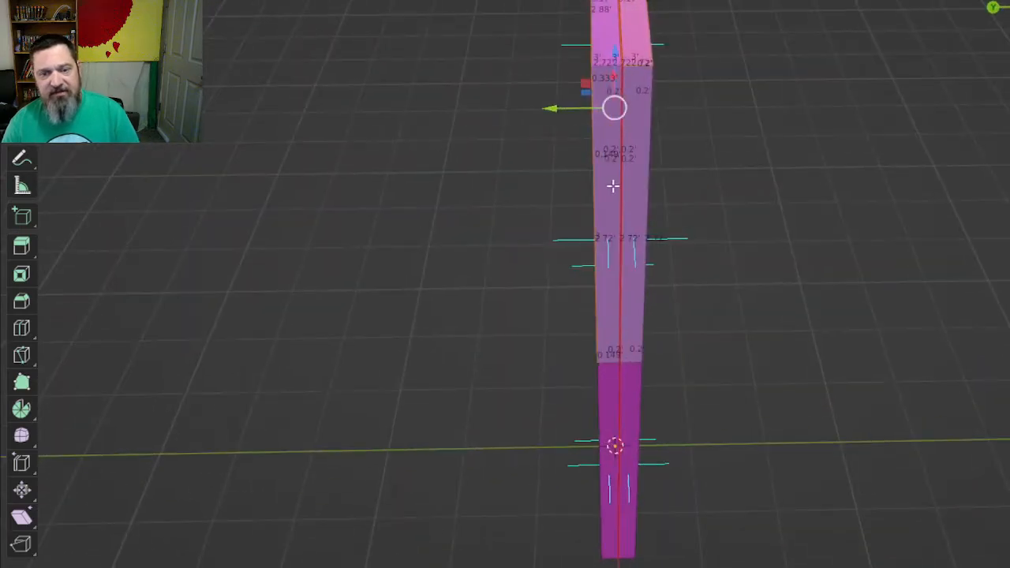
{"action": "left_click", "coordinate": [612, 185], "text": "shift"}
{"action": "middle_click_drag", "start_coordinate": [806, 206], "coordinate": [899, 265]}
{"action": "scroll", "coordinate": [660, 198], "scroll_direction": "down", "scroll_amount": 3}
{"action": "middle_click_drag", "start_coordinate": [562, 180], "coordinate": [631, 261], "text": "shift"}
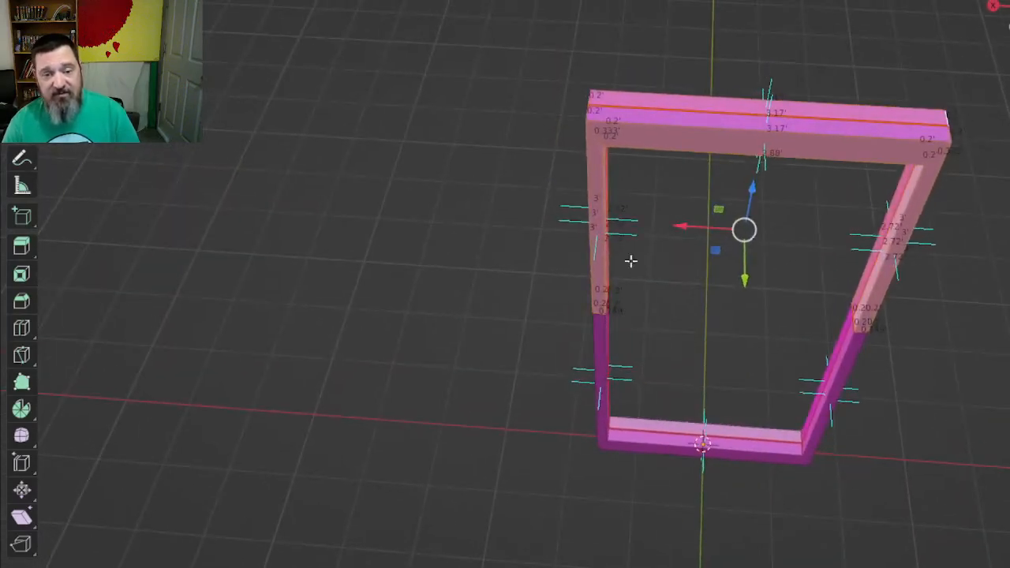
- Start a new face selection with the first jamb's upper front flange and front outer face, plus the header's front outer face and front flange
{"action": "left_click", "coordinate": [597, 245]}
{"action": "middle_click_drag", "start_coordinate": [490, 318], "coordinate": [620, 295]}
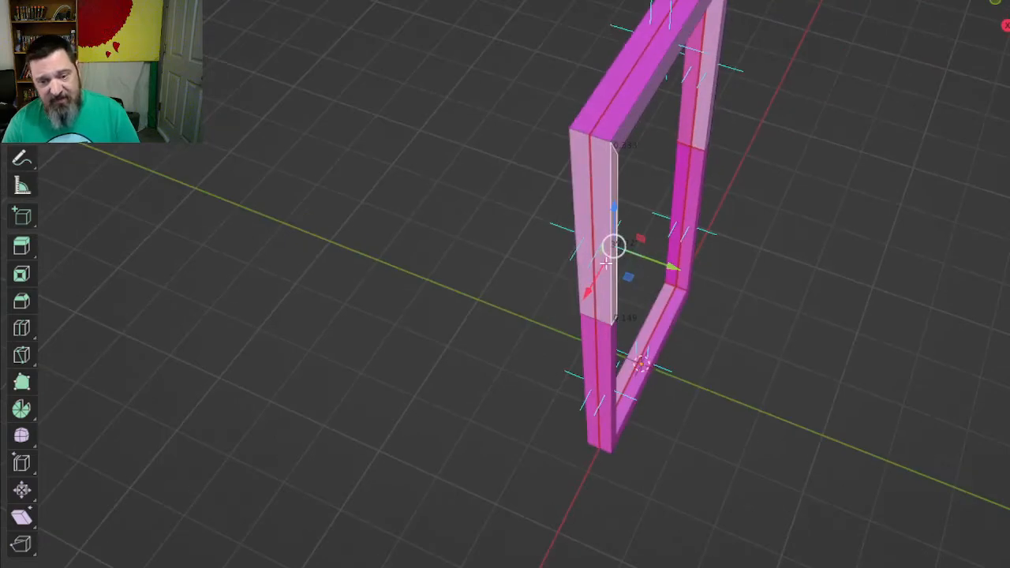
{"action": "left_click", "coordinate": [605, 266], "text": "shift"}
{"action": "left_click", "coordinate": [631, 108], "text": "shift"}
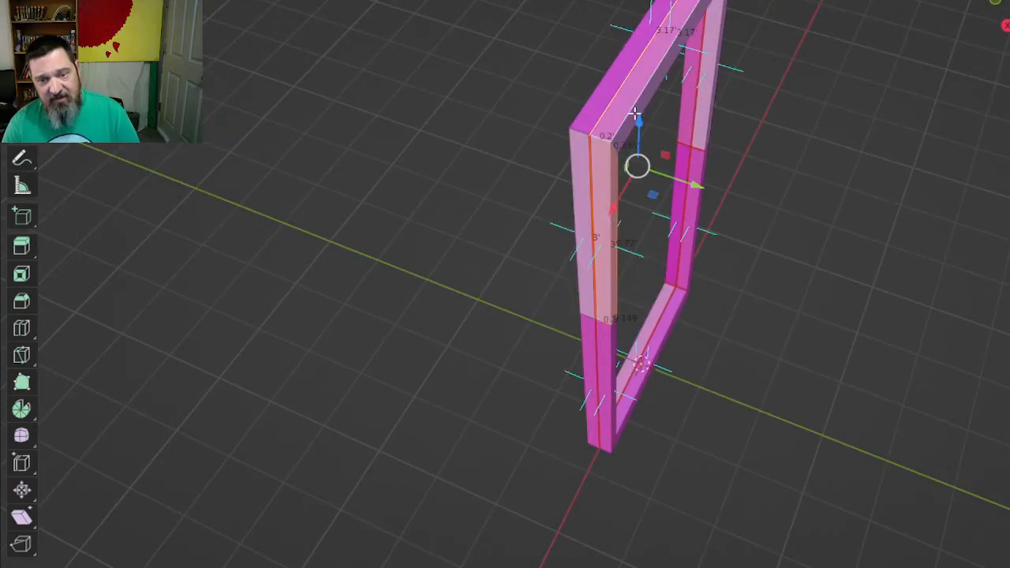
{"action": "middle_click_drag", "start_coordinate": [862, 188], "coordinate": [883, 242]}
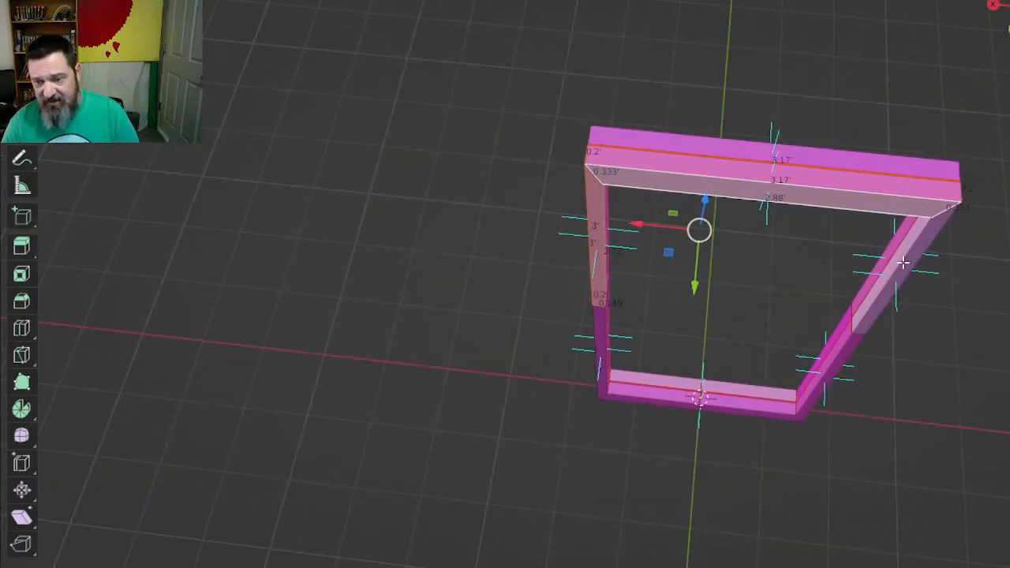
- Add the second jamb's upper front flange, inner and outer front faces, and the first jamb's inner front face to the selection
{"action": "left_click", "coordinate": [903, 262], "text": "shift"}
{"action": "left_click", "coordinate": [895, 264], "text": "shift"}
{"action": "middle_click_drag", "start_coordinate": [811, 311], "coordinate": [683, 232]}
{"action": "left_click", "coordinate": [743, 247], "text": "shift"}
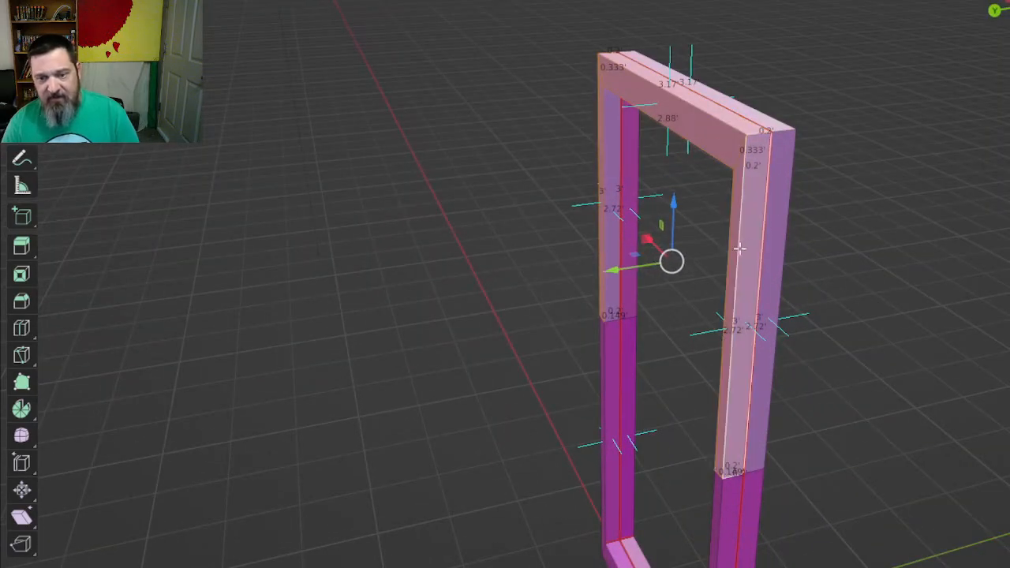
{"action": "middle_click_drag", "start_coordinate": [741, 248], "coordinate": [576, 243]}
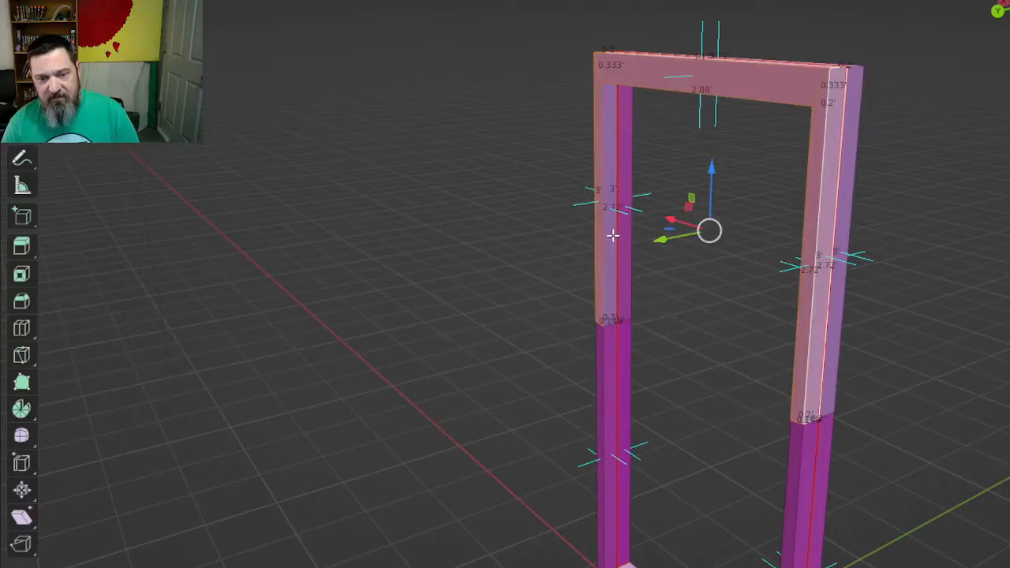
{"action": "left_click", "coordinate": [606, 237], "text": "shift"}
{"action": "middle_click_drag", "start_coordinate": [462, 290], "coordinate": [419, 320]}
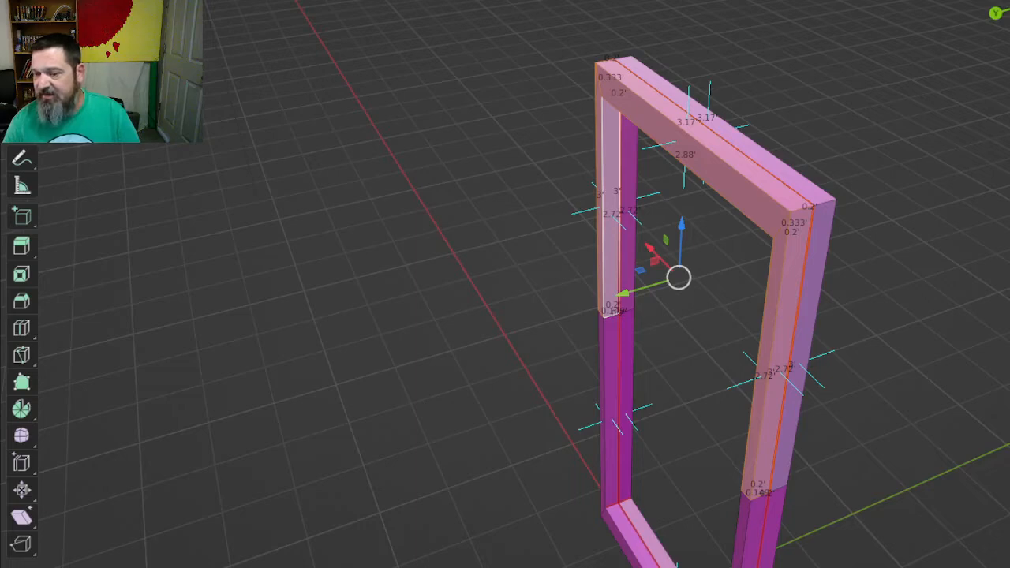
{"action": "middle_click_drag", "start_coordinate": [969, 330], "coordinate": [975, 334]}
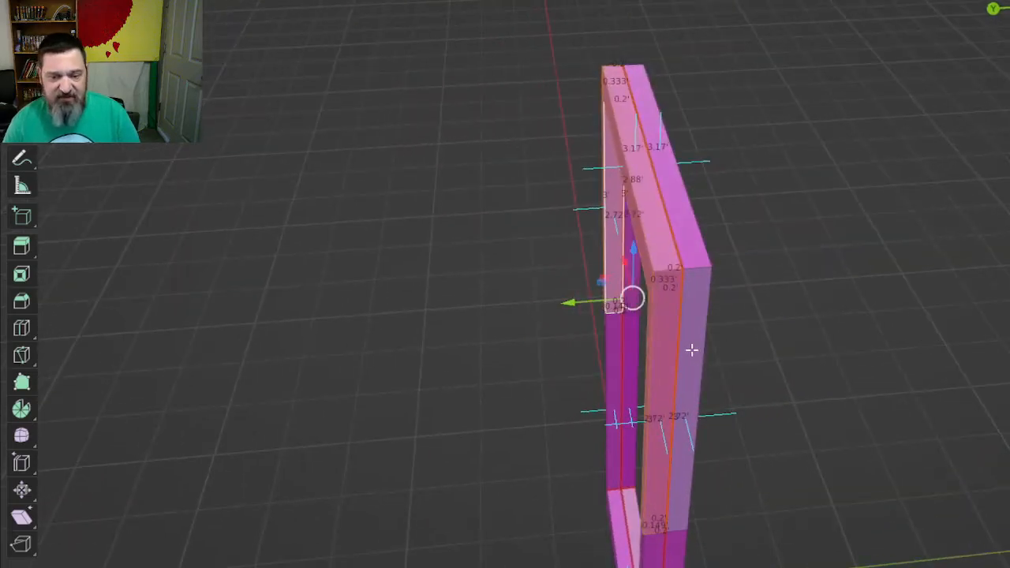
- Start a new selection on the upper back half with the second jamb's outer face, the header's outer face and flange, and both jambs' flanges
{"action": "left_click", "coordinate": [691, 350]}
{"action": "left_click", "coordinate": [688, 236], "text": "shift"}
{"action": "middle_click_drag", "start_coordinate": [907, 286], "coordinate": [762, 295]}
{"action": "left_click", "coordinate": [602, 127], "text": "shift"}
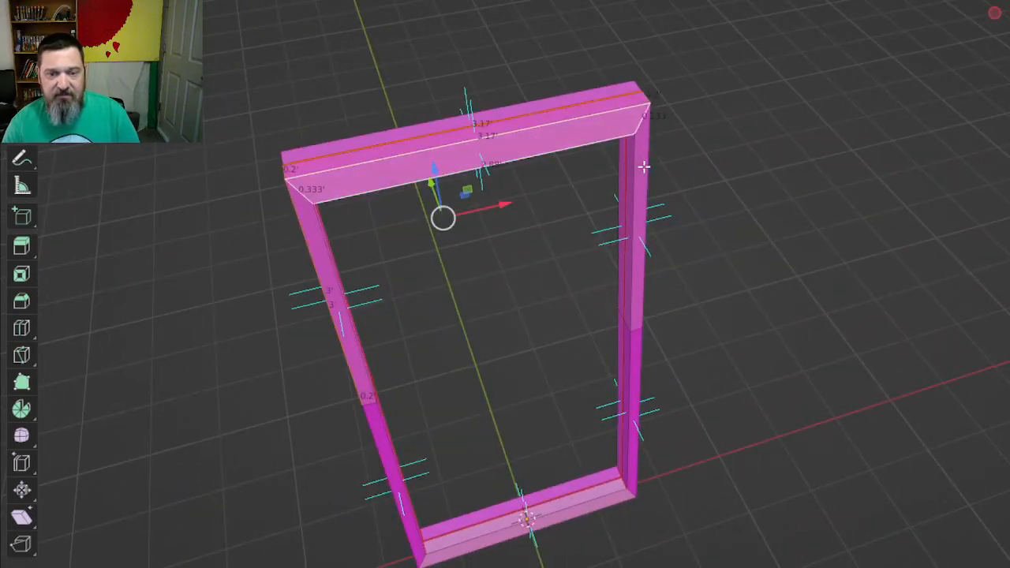
{"action": "left_click", "coordinate": [644, 166], "text": "shift"}
{"action": "left_click", "coordinate": [317, 256]}
- Add the upper back half's remaining outer and inner jamb faces and the header's underside face to the selection
{"action": "middle_click_drag", "start_coordinate": [232, 295], "coordinate": [385, 269]}
{"action": "left_click", "coordinate": [401, 261], "text": "shift"}
{"action": "left_click", "coordinate": [401, 261], "text": "shift"}
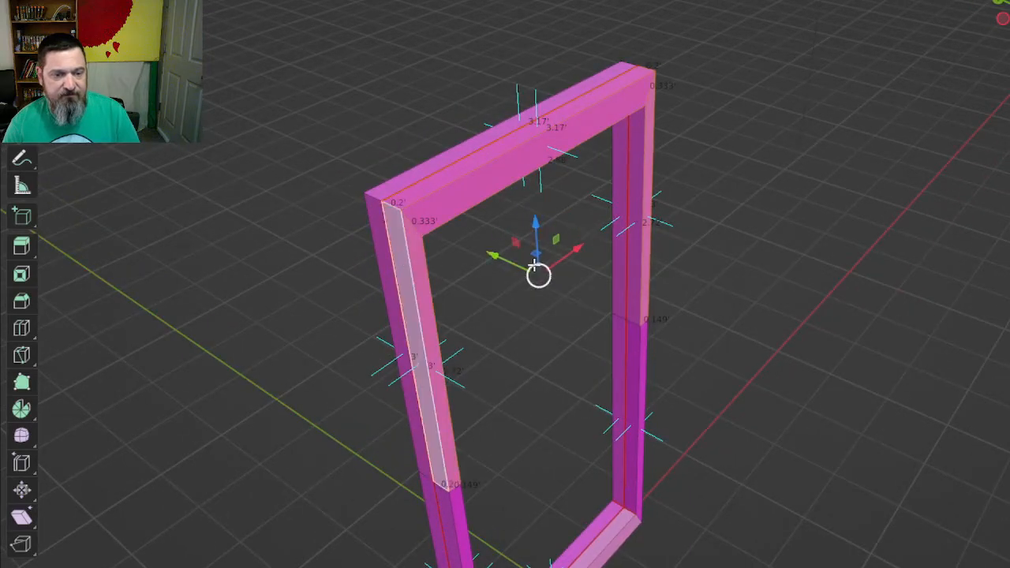
{"action": "left_click", "coordinate": [635, 197]}
{"action": "middle_click_drag", "start_coordinate": [637, 198], "coordinate": [597, 207]}
{"action": "left_click", "coordinate": [468, 136]}
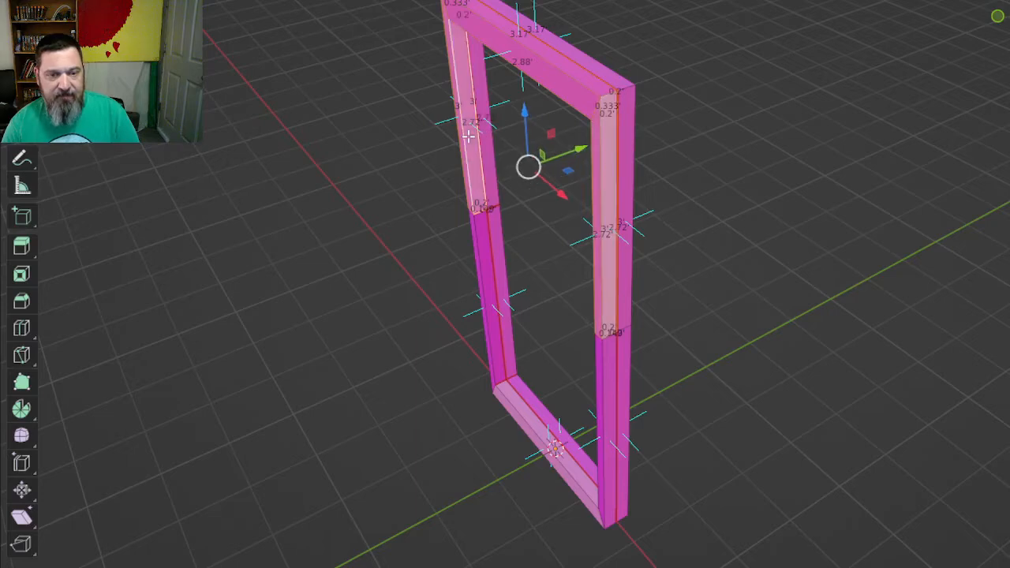
{"action": "middle_click_drag", "start_coordinate": [516, 192], "coordinate": [550, 55]}
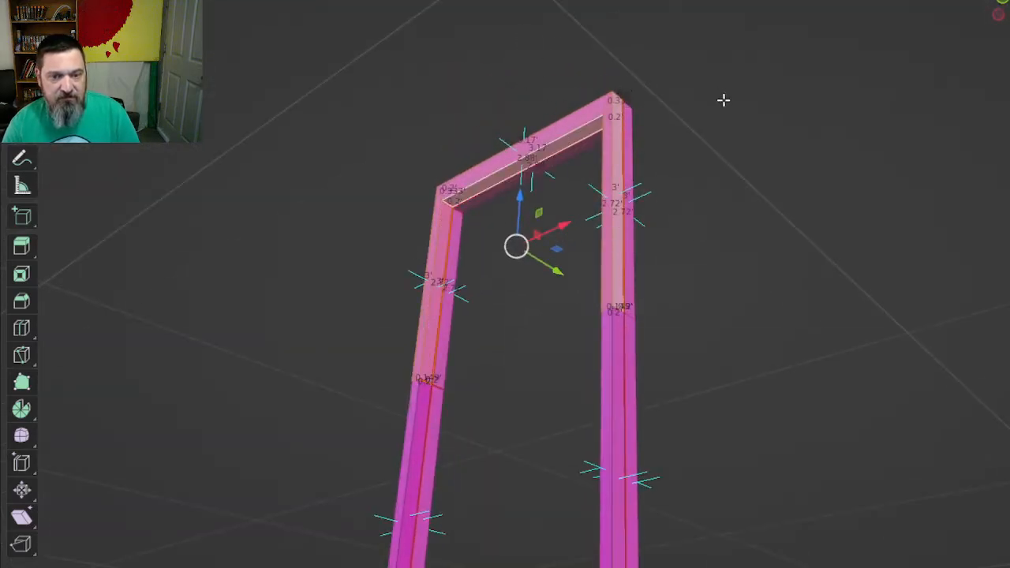
{"action": "middle_click_drag", "start_coordinate": [723, 99], "coordinate": [770, 170]}
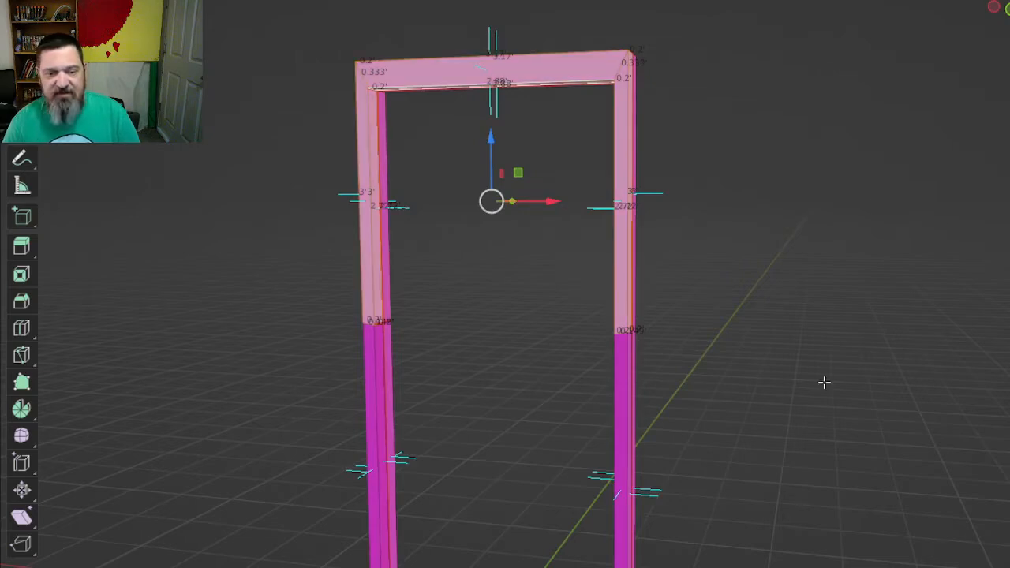
- Start a new selection with both lower jambs' back flanges, the bottom piece's back flange and top face, and one jamb's inner face
{"action": "middle_click_drag", "start_coordinate": [823, 384], "coordinate": [842, 199], "text": "shift"}
{"action": "left_click", "coordinate": [631, 295]}
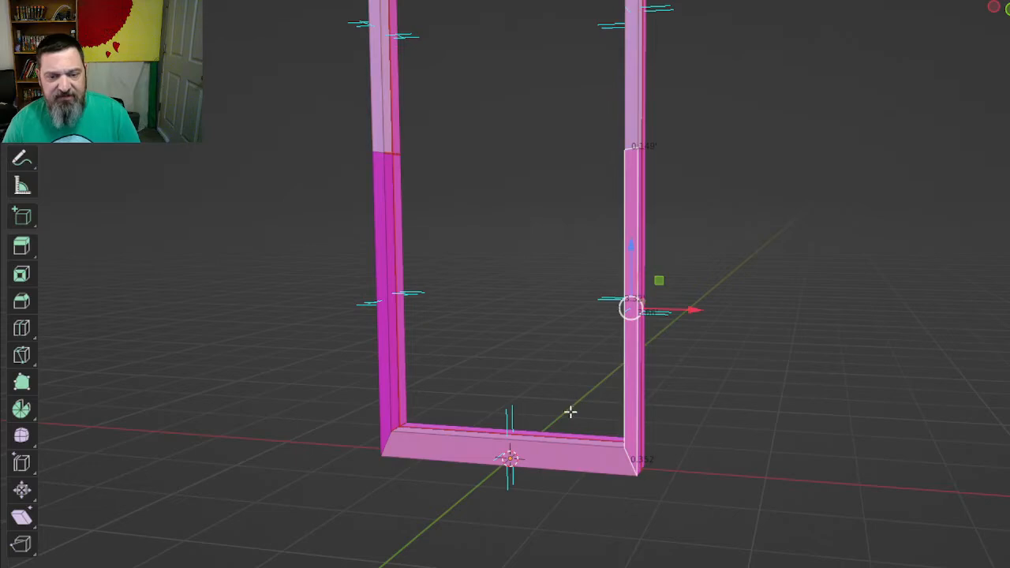
{"action": "left_click", "coordinate": [555, 462], "text": "shift"}
{"action": "middle_click_drag", "start_coordinate": [546, 299], "coordinate": [578, 399]}
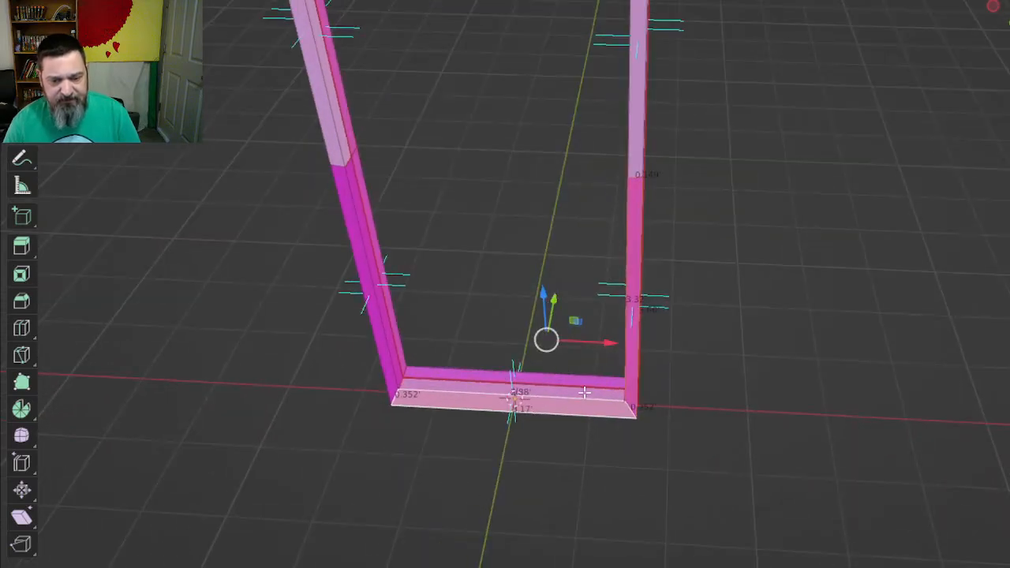
{"action": "left_click", "coordinate": [585, 392], "text": "shift"}
{"action": "left_click", "coordinate": [389, 373], "text": "shift"}
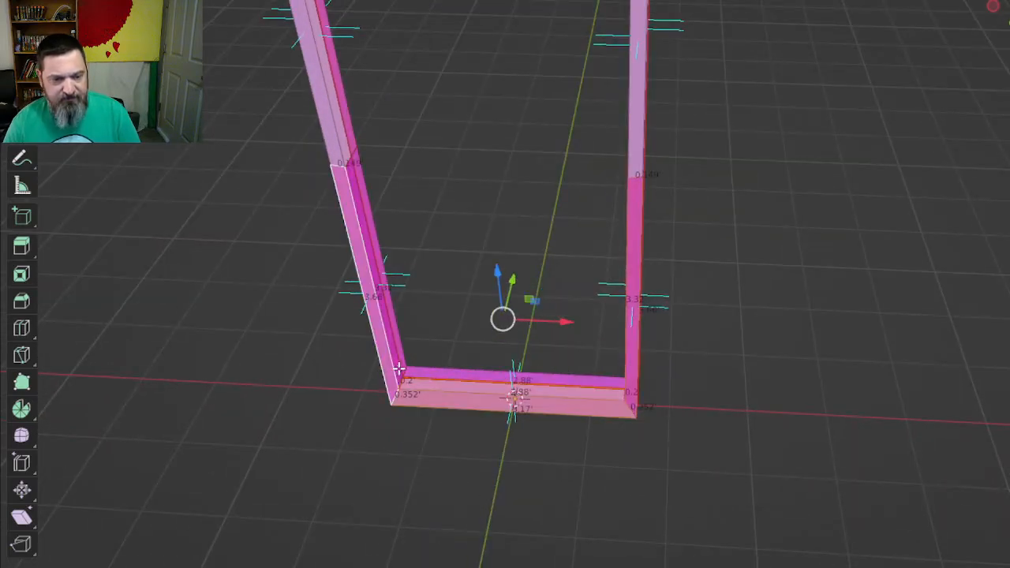
{"action": "left_click", "coordinate": [399, 368], "text": "shift"}
- Add the remaining back outer and inner faces of both lower jambs to the selection
{"action": "middle_click_drag", "start_coordinate": [852, 262], "coordinate": [679, 292]}
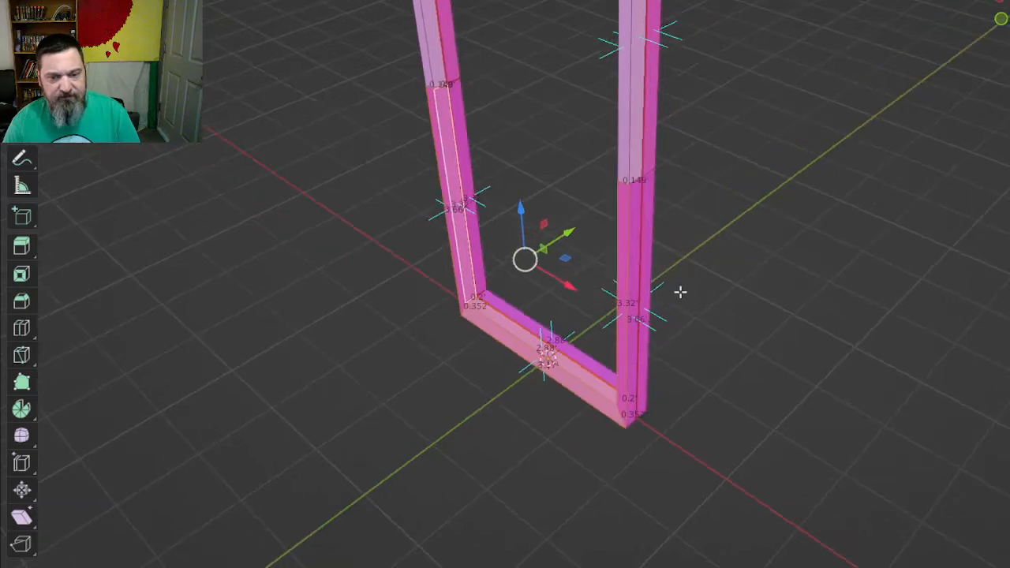
{"action": "left_click", "coordinate": [636, 323], "text": "shift"}
{"action": "middle_click_drag", "start_coordinate": [505, 266], "coordinate": [602, 281]}
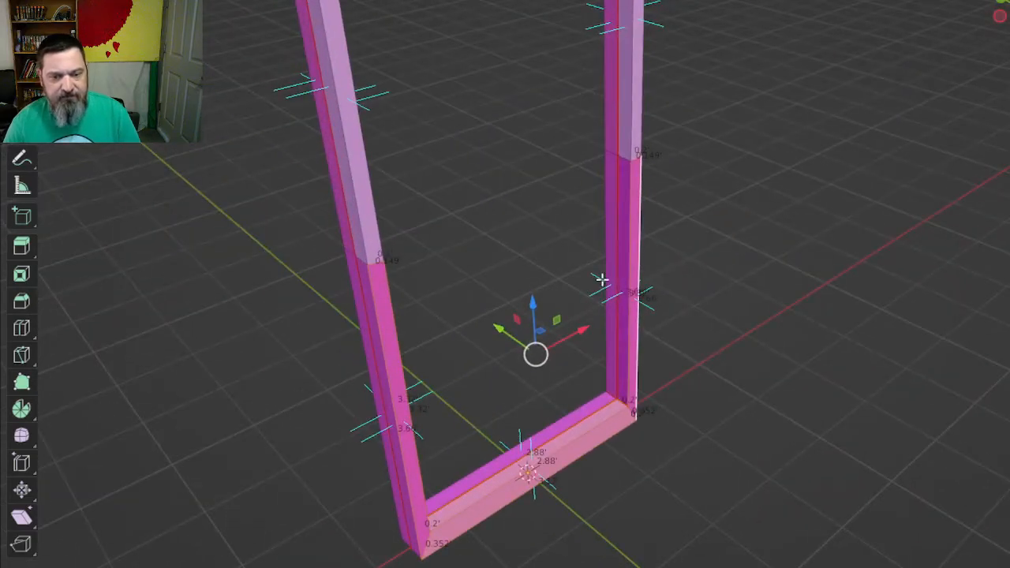
{"action": "left_click", "coordinate": [627, 289], "text": "shift"}
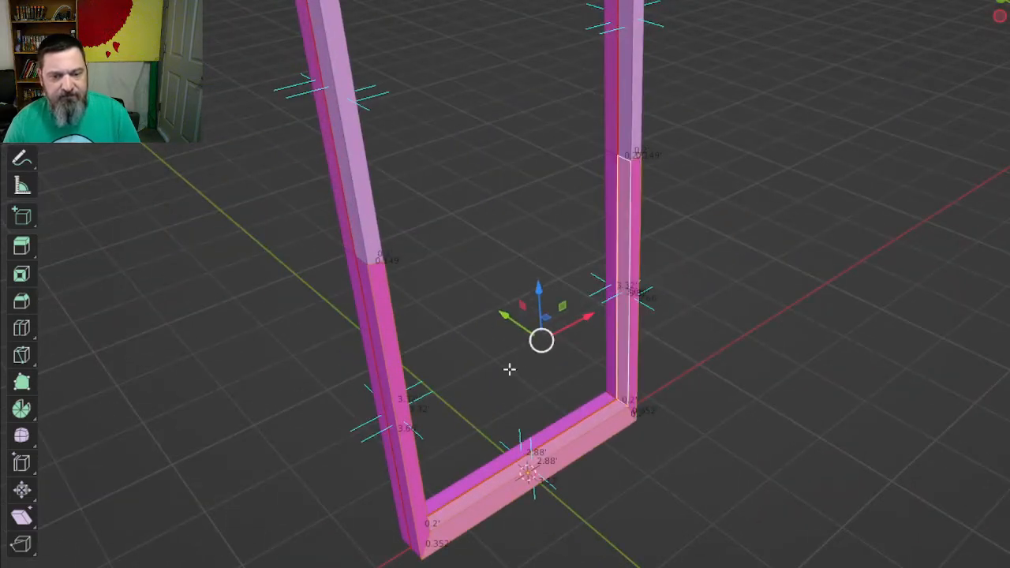
{"action": "left_click", "coordinate": [393, 420], "text": "shift"}
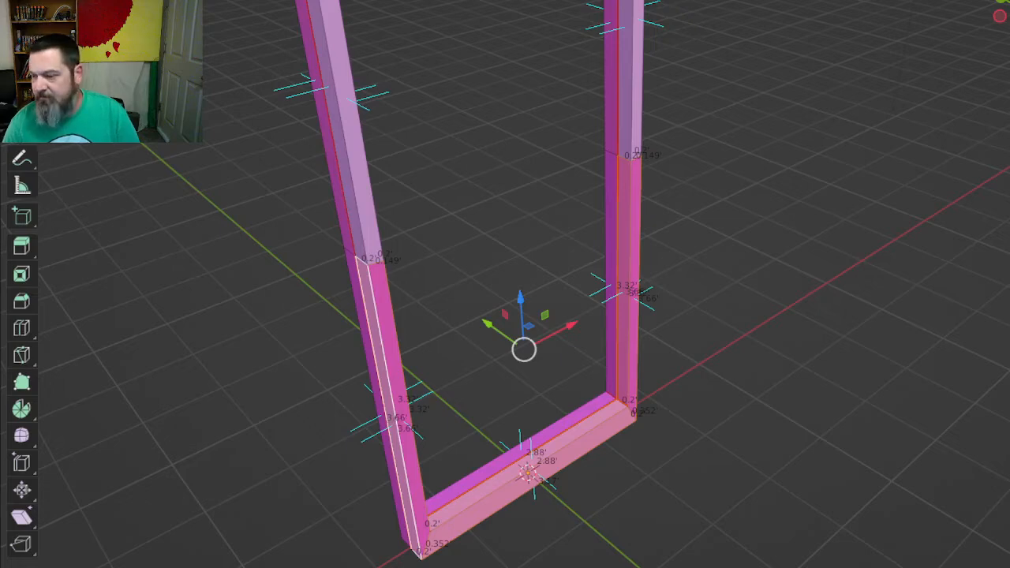
- Add the front flanges of both lower jambs and the bottom piece, plus one jamb's front inner face, to the selection
{"action": "middle_click_drag", "start_coordinate": [857, 383], "coordinate": [1006, 357]}
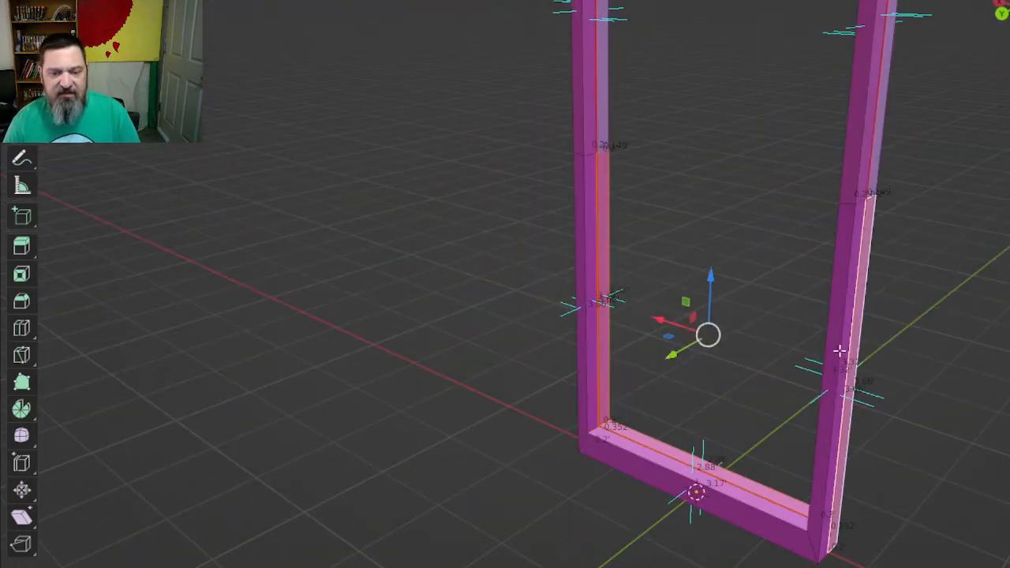
{"action": "left_click", "coordinate": [590, 319], "text": "shift"}
{"action": "left_click", "coordinate": [579, 347], "text": "shift"}
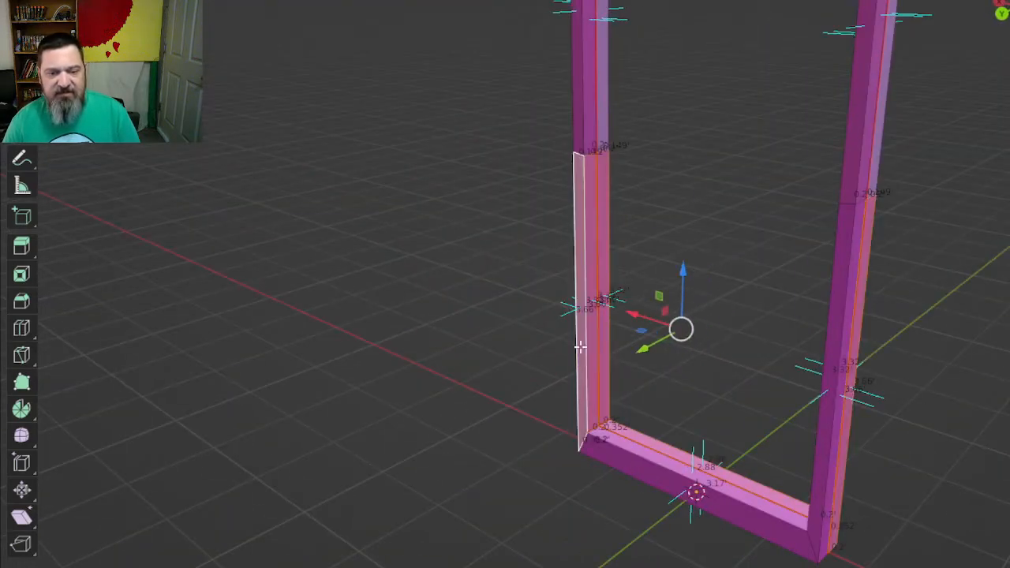
{"action": "left_click", "coordinate": [633, 468], "text": "shift"}
{"action": "middle_click_drag", "start_coordinate": [758, 375], "coordinate": [881, 332]}
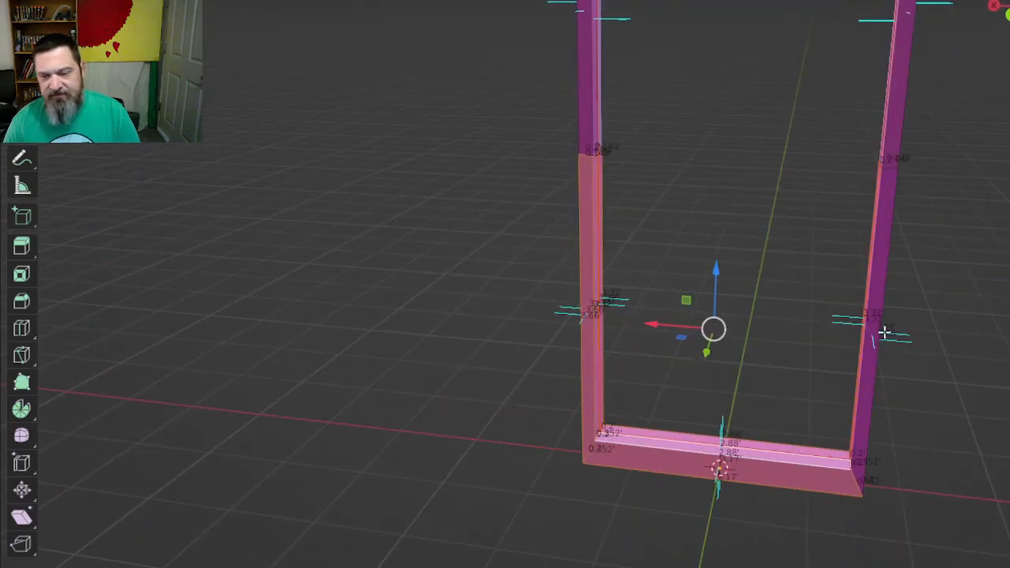
{"action": "left_click", "coordinate": [872, 342], "text": "shift"}
- Add the remaining front inner and outer faces of the lower jambs to complete the lower section's selection
{"action": "middle_click_drag", "start_coordinate": [990, 347], "coordinate": [822, 387]}
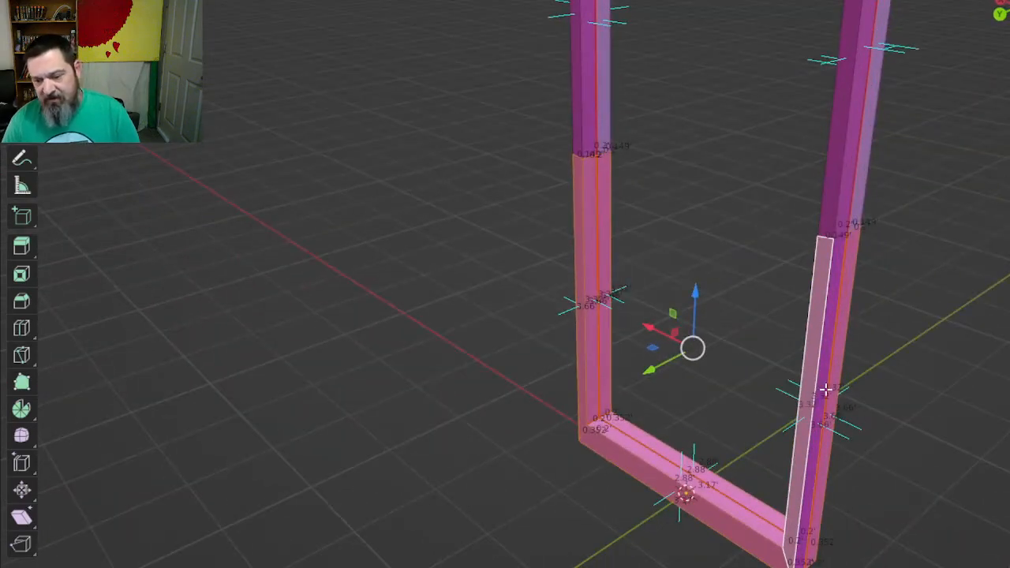
{"action": "middle_click_drag", "start_coordinate": [681, 383], "coordinate": [806, 323]}
{"action": "left_click", "coordinate": [796, 324], "text": "shift"}
{"action": "middle_click_drag", "start_coordinate": [615, 373], "coordinate": [694, 370]}
{"action": "middle_click_drag", "start_coordinate": [892, 334], "coordinate": [671, 300]}
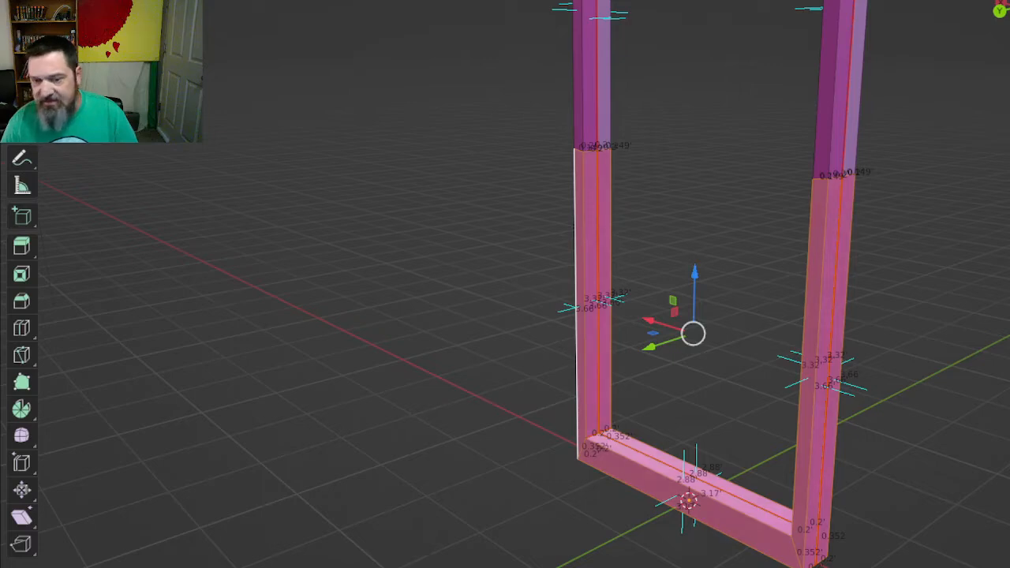
{"action": "middle_click_drag", "start_coordinate": [917, 355], "coordinate": [833, 338]}
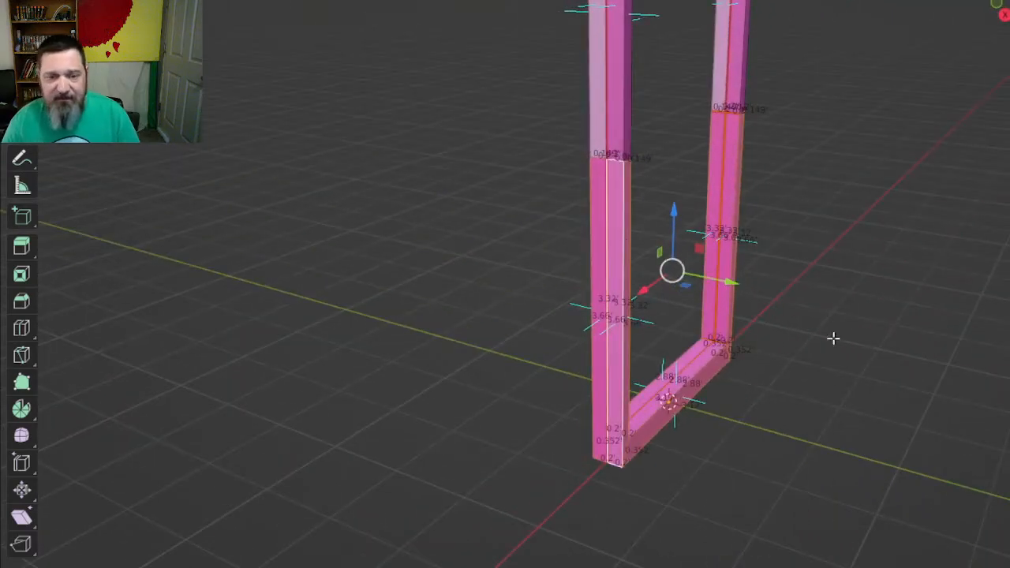
{"action": "middle_click_drag", "start_coordinate": [313, 113], "coordinate": [279, 358]}
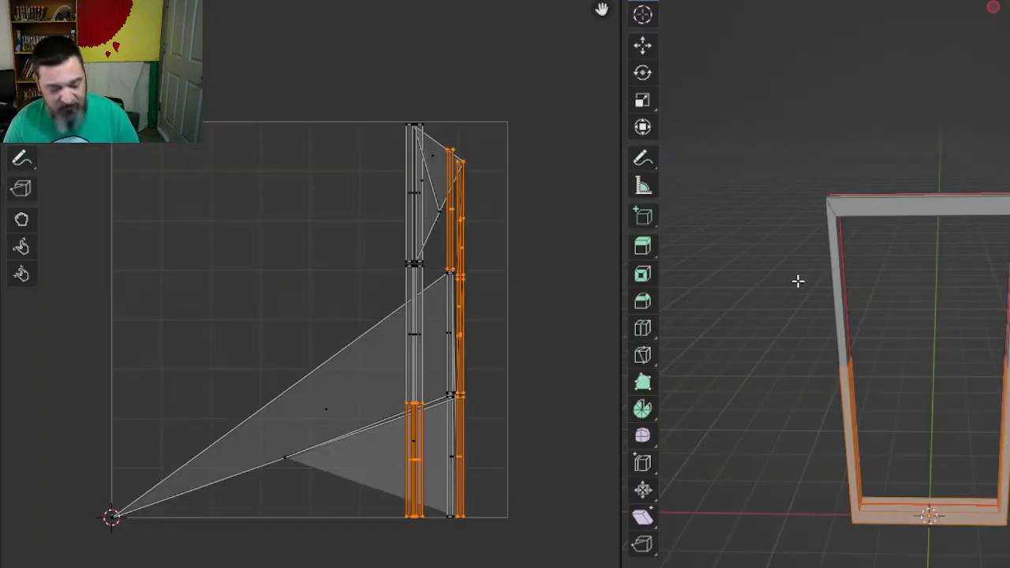
- Select the entire door trim mesh and unwrap it with Smart UV Project
{"action": "key", "text": "Tab"}
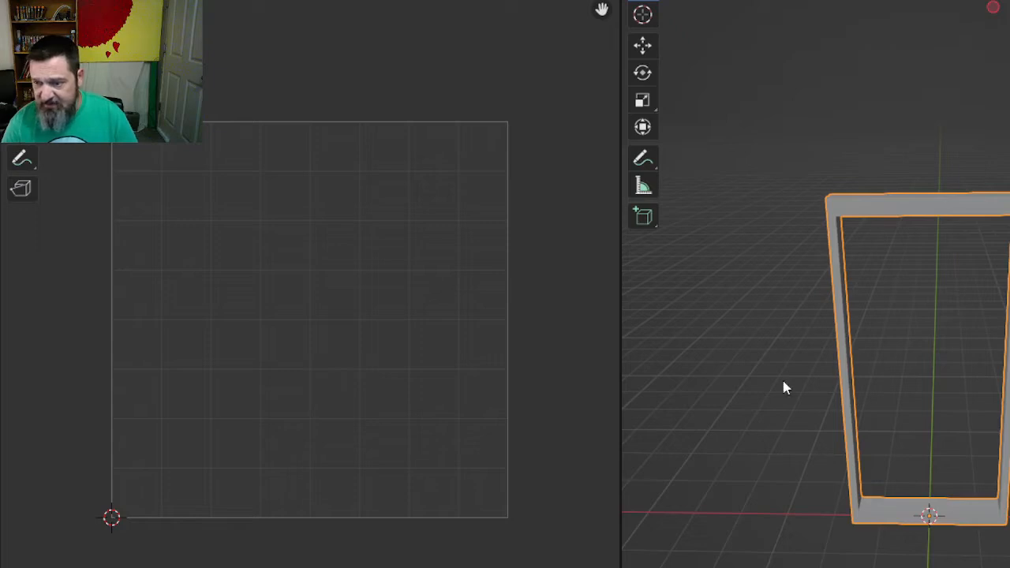
{"action": "key", "text": "Tab"}
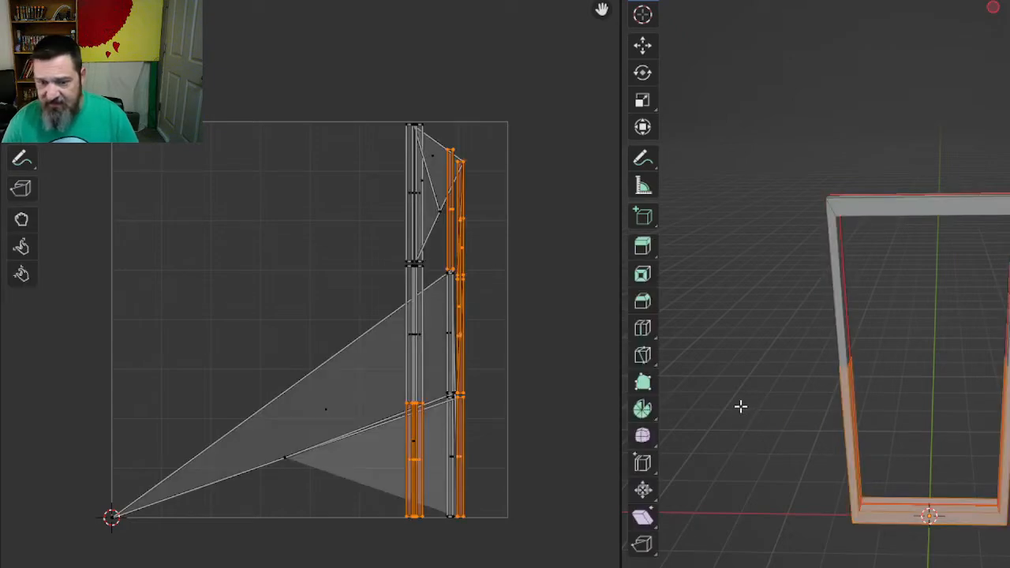
{"action": "key", "text": "a"}
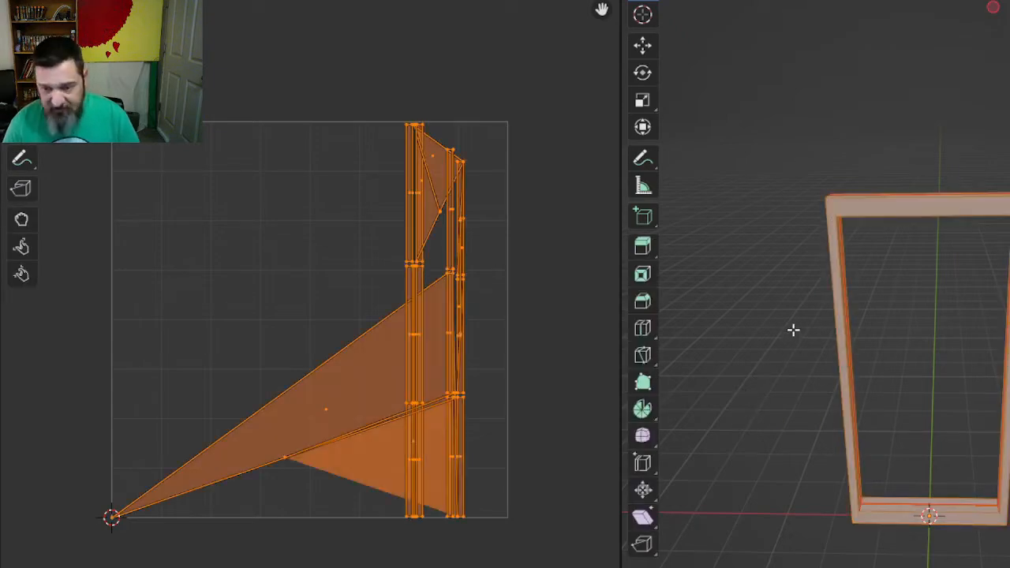
{"action": "key", "text": "u"}
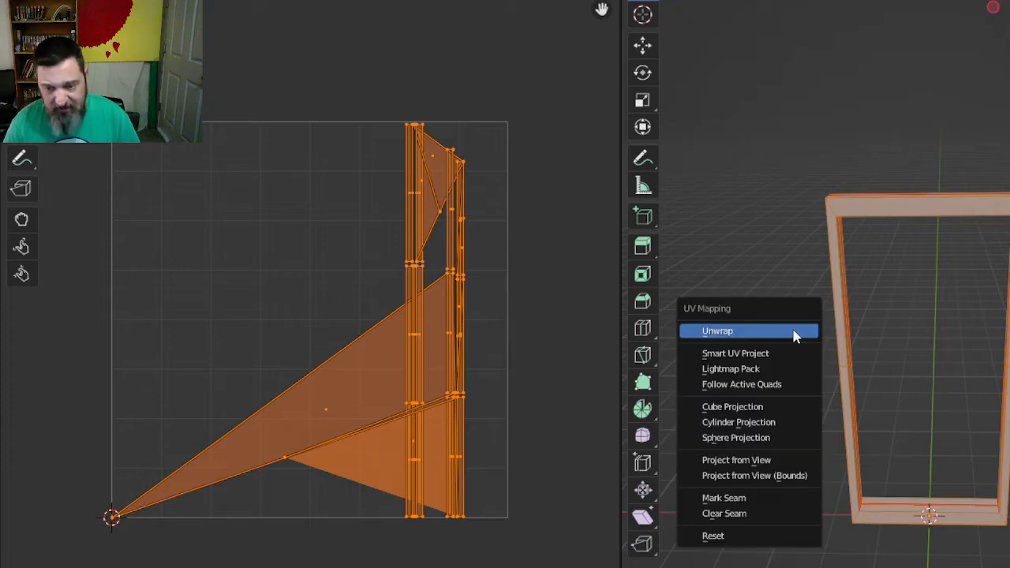
{"action": "left_click", "coordinate": [753, 353]}
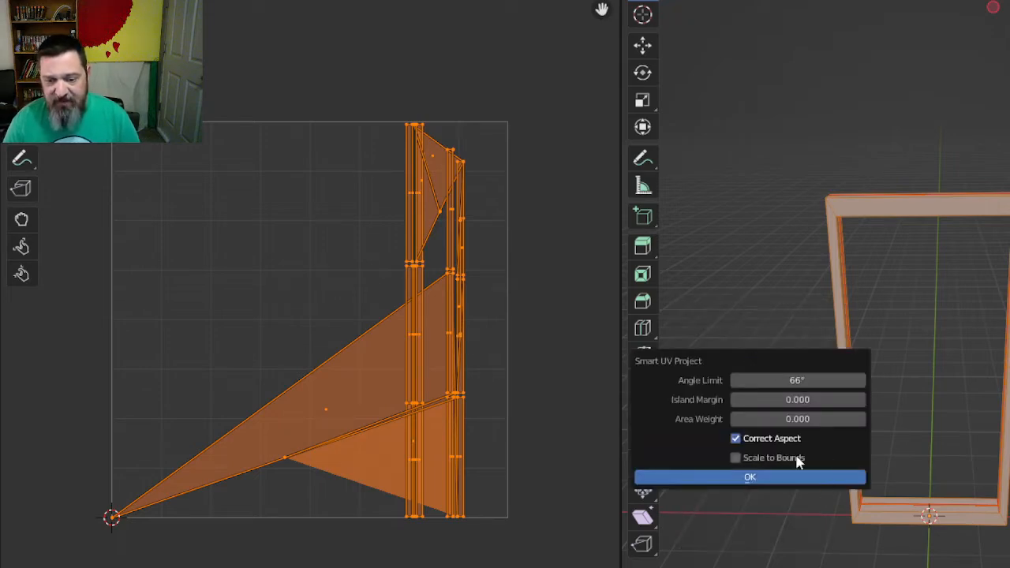
{"action": "left_click", "coordinate": [860, 400]}
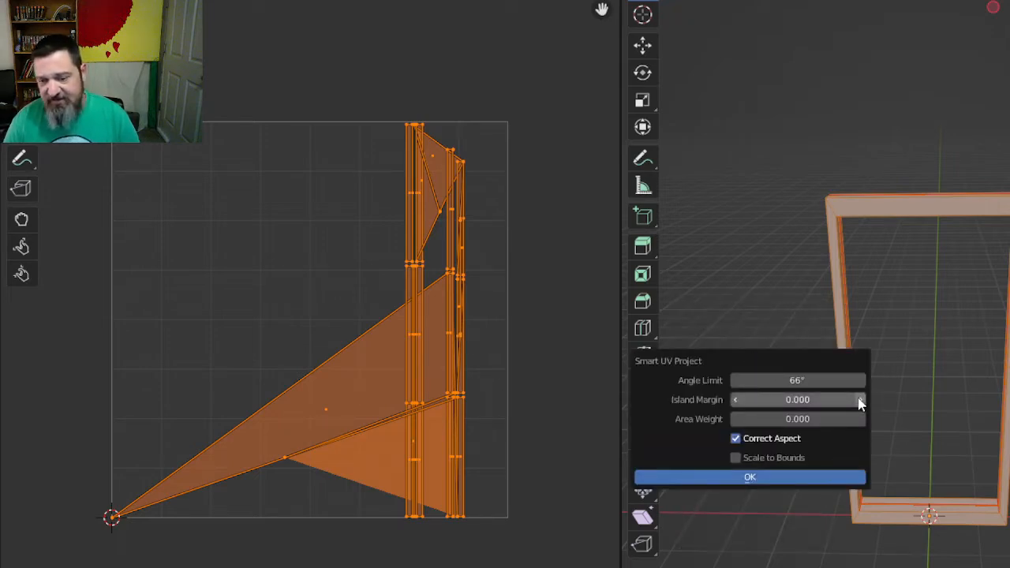
{"action": "left_click", "coordinate": [761, 480]}
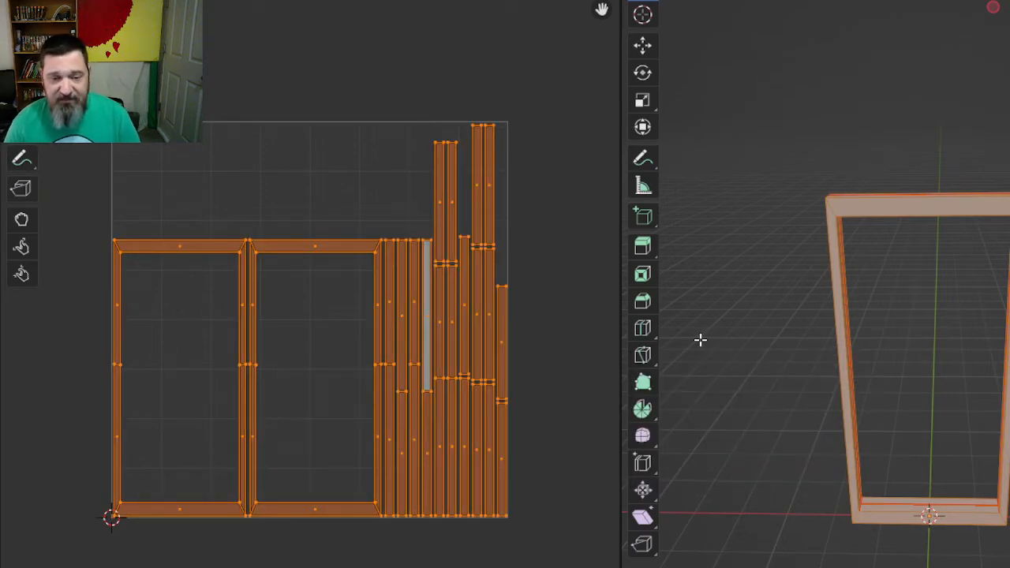
- Enlarge the two rectangular frame islands in the UV layout together and move them inside the UV square
{"action": "left_click_drag", "start_coordinate": [85, 207], "coordinate": [385, 541]}
{"action": "key", "text": "s"}
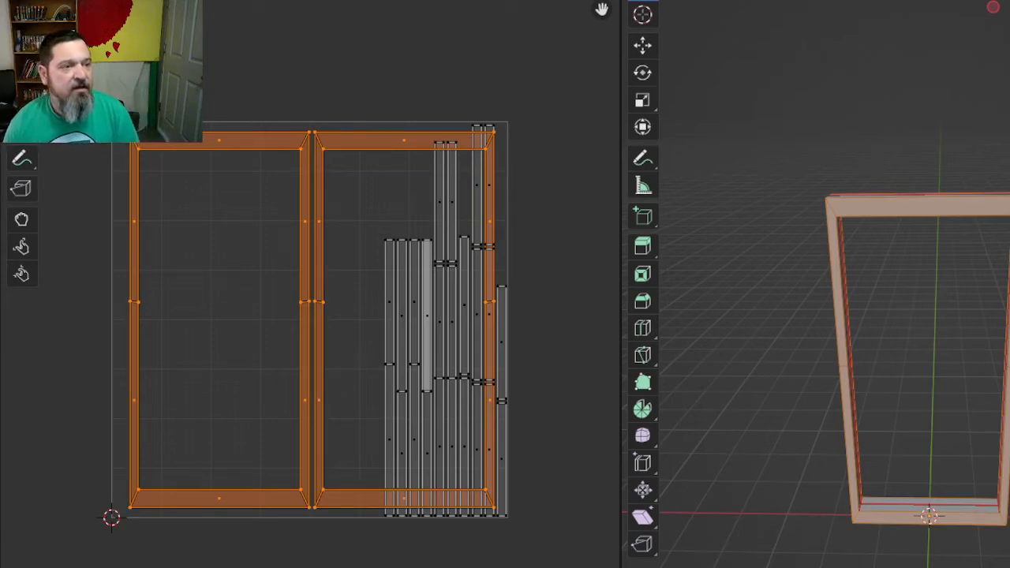
{"action": "key", "text": "F4"}
{"action": "key", "text": "Escape"}
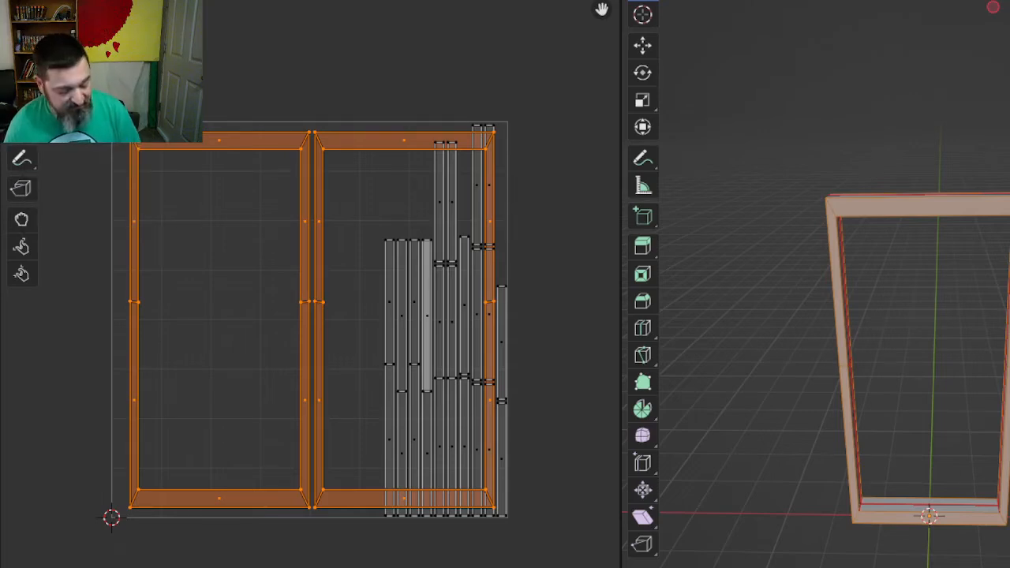
{"action": "key", "text": "ctrl+z"}
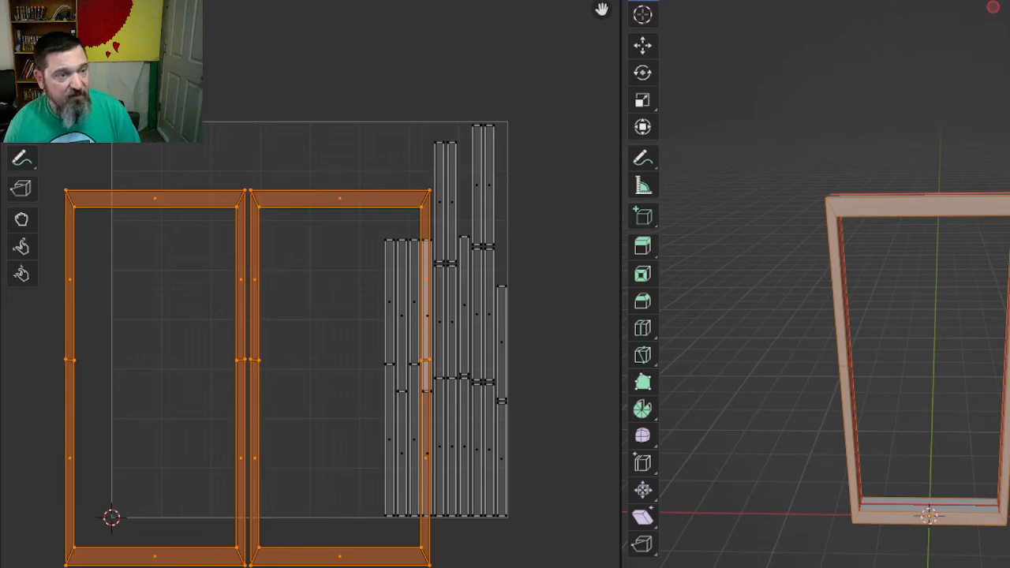
{"action": "key", "text": "g"}
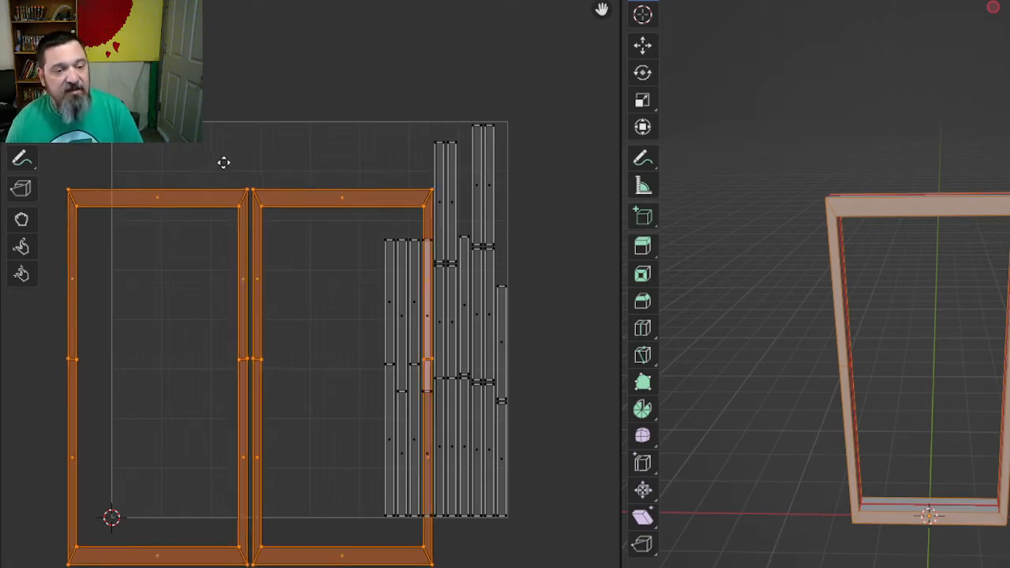
{"action": "left_click", "coordinate": [281, 105]}
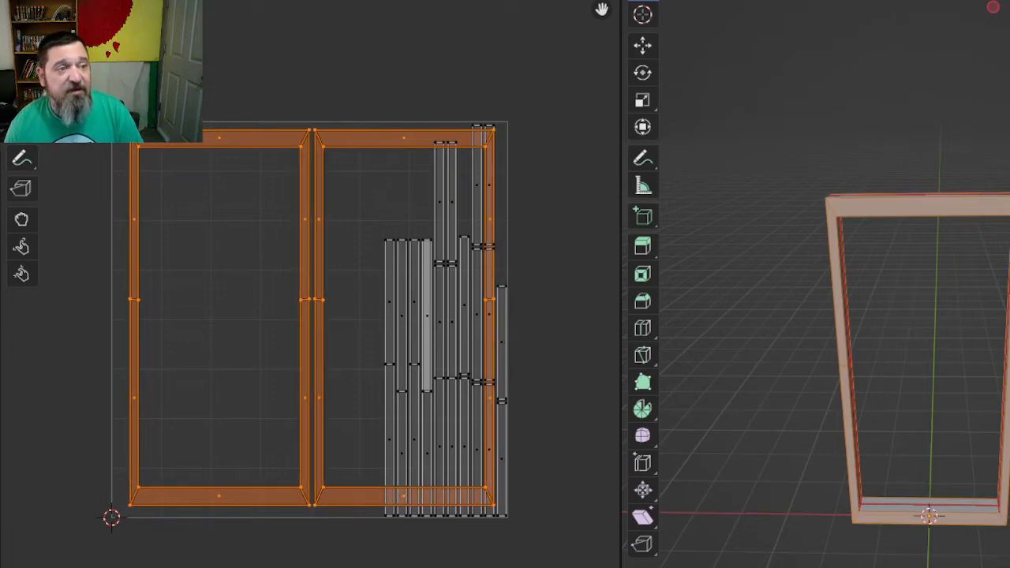
- Save the model under the new name DoorFrame_Single.blend in C:\Blender Assets
{"action": "left_click", "coordinate": [36, 9]}
{"action": "key", "text": "ctrl+shift+s"}
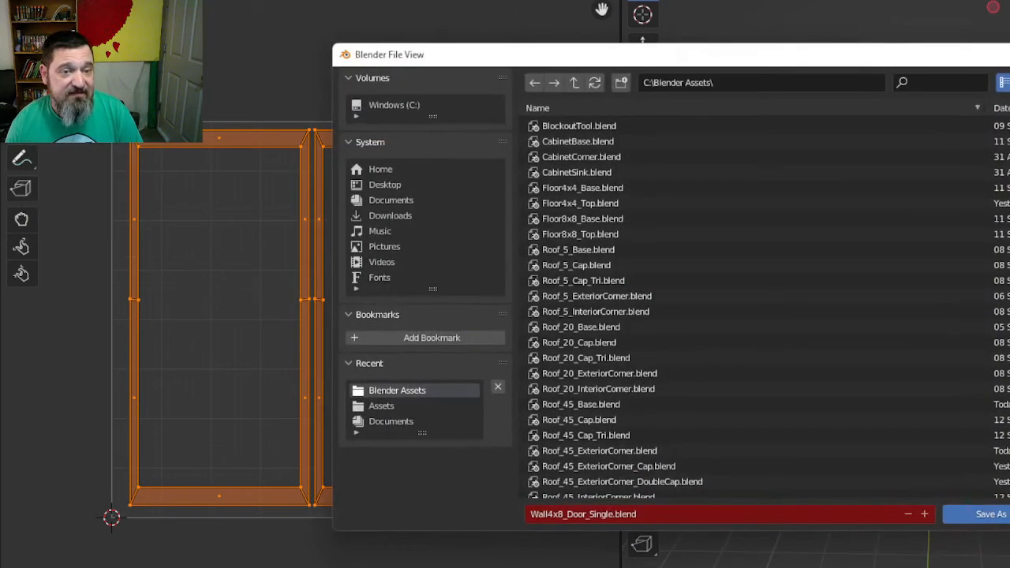
{"action": "left_click", "coordinate": [584, 513]}
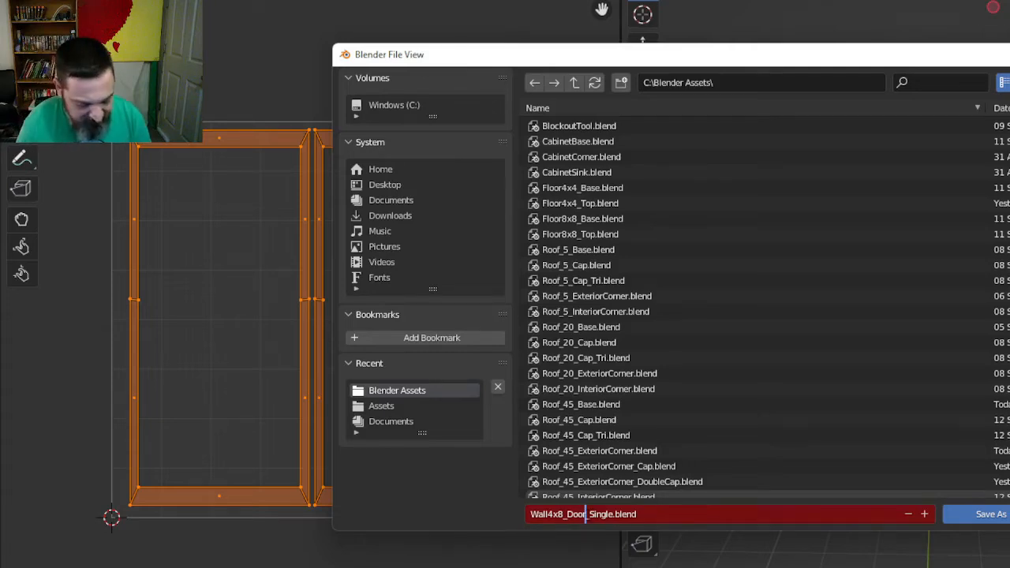
{"action": "type", "text": "Frame"}
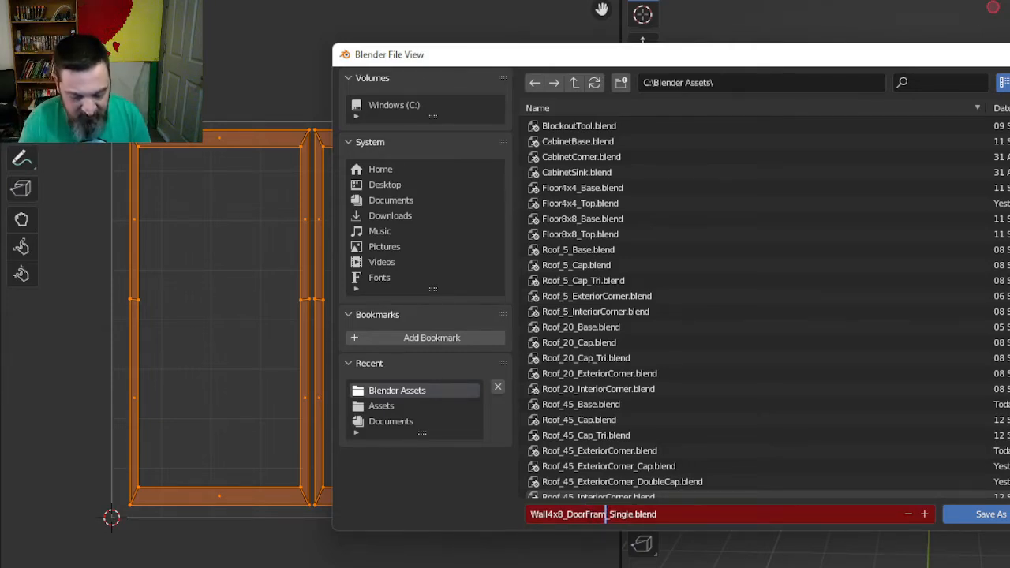
{"action": "key", "text": "Left"}
{"action": "key", "text": "Left"}
{"action": "key", "text": "Left"}
{"action": "key", "text": "Left"}
{"action": "key", "text": "Left"}
{"action": "key", "text": "Left"}
{"action": "key", "text": "Left"}
{"action": "key", "text": "Left"}
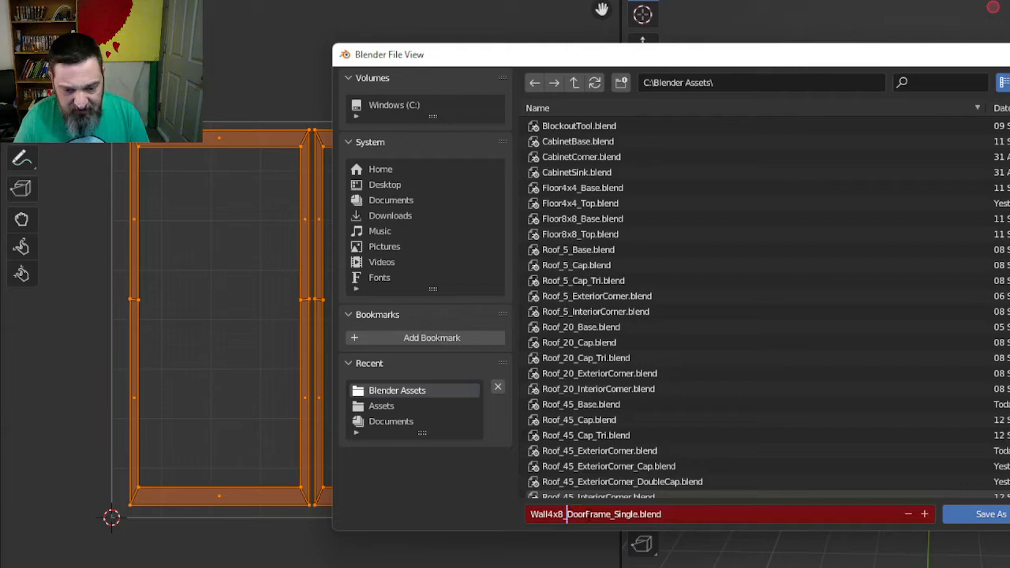
{"action": "key", "text": "BackSpace"}
{"action": "key", "text": "BackSpace"}
{"action": "key", "text": "BackSpace"}
{"action": "key", "text": "BackSpace"}
{"action": "key", "text": "BackSpace"}
{"action": "key", "text": "BackSpace"}
{"action": "key", "text": "BackSpace"}
{"action": "key", "text": "BackSpace"}
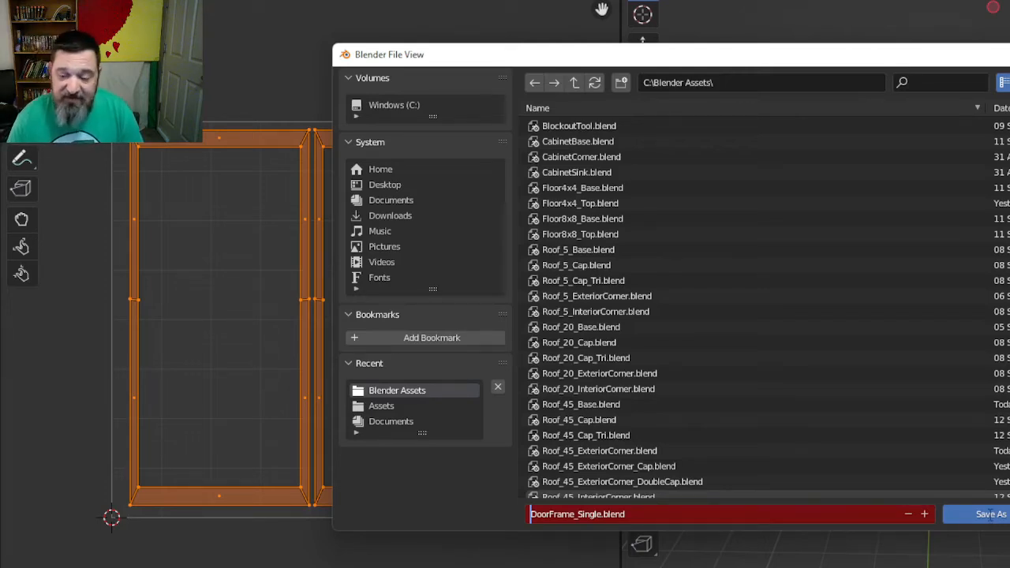
{"action": "left_click", "coordinate": [991, 517]}
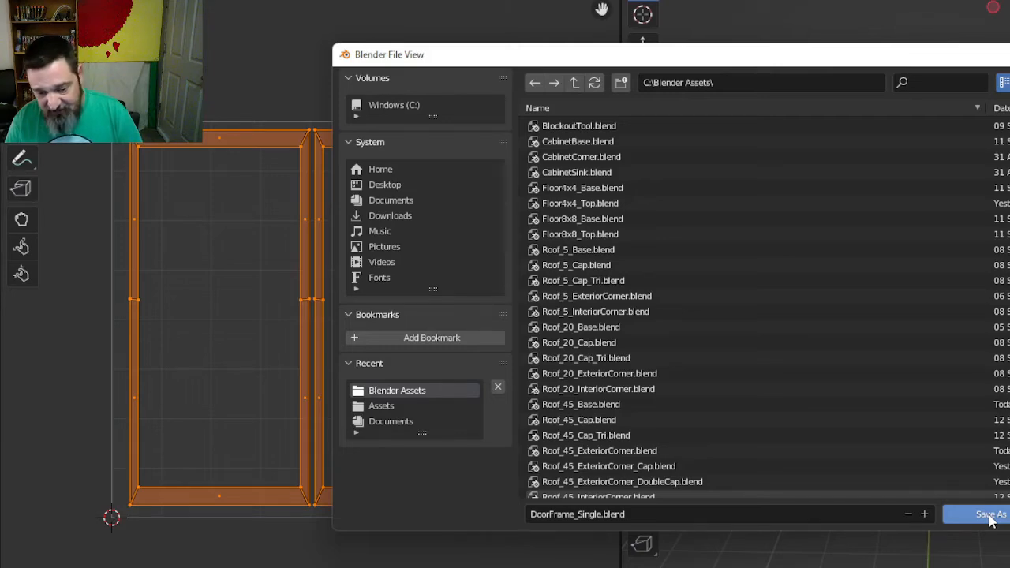
{"action": "left_click", "coordinate": [991, 517]}
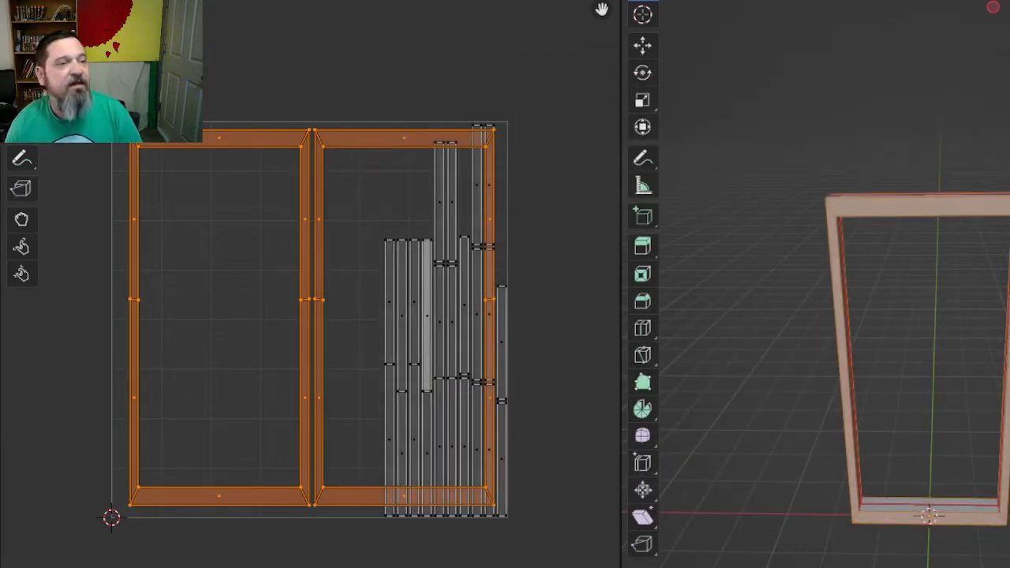
- Export the door frame in FBX format as DoorFrame_Single.fbx to C:\Blender Assets
{"action": "left_click", "coordinate": [33, 1]}
{"action": "mouse_move", "coordinate": [87, 145]}
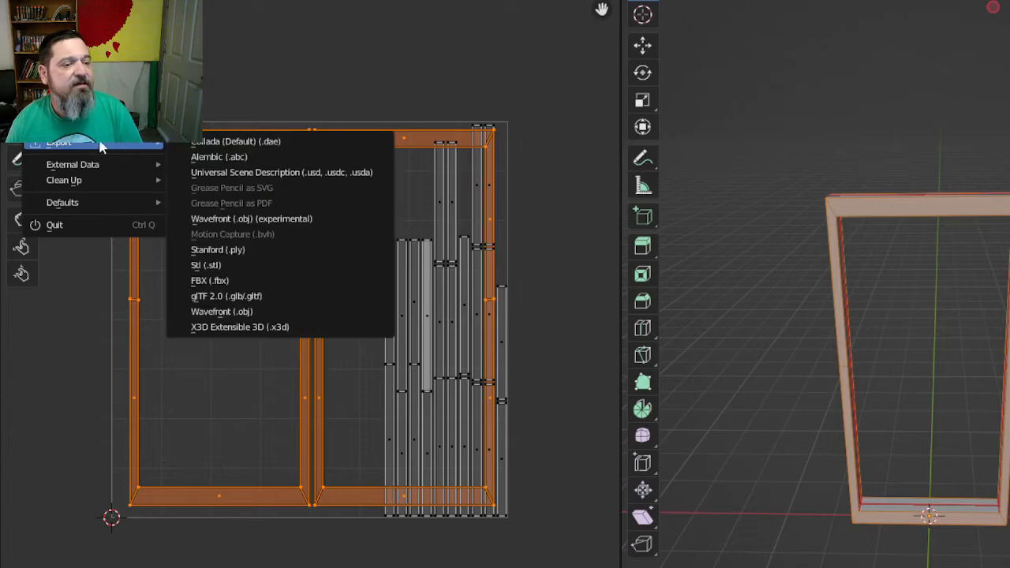
{"action": "left_click", "coordinate": [264, 281]}
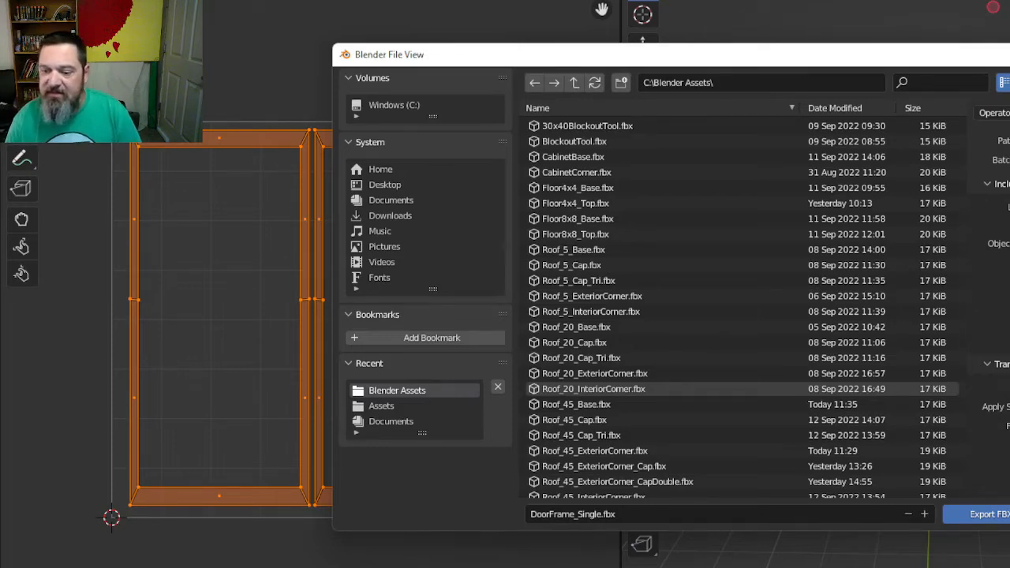
{"action": "scroll", "coordinate": [995, 300], "scroll_direction": "down", "scroll_amount": 3}
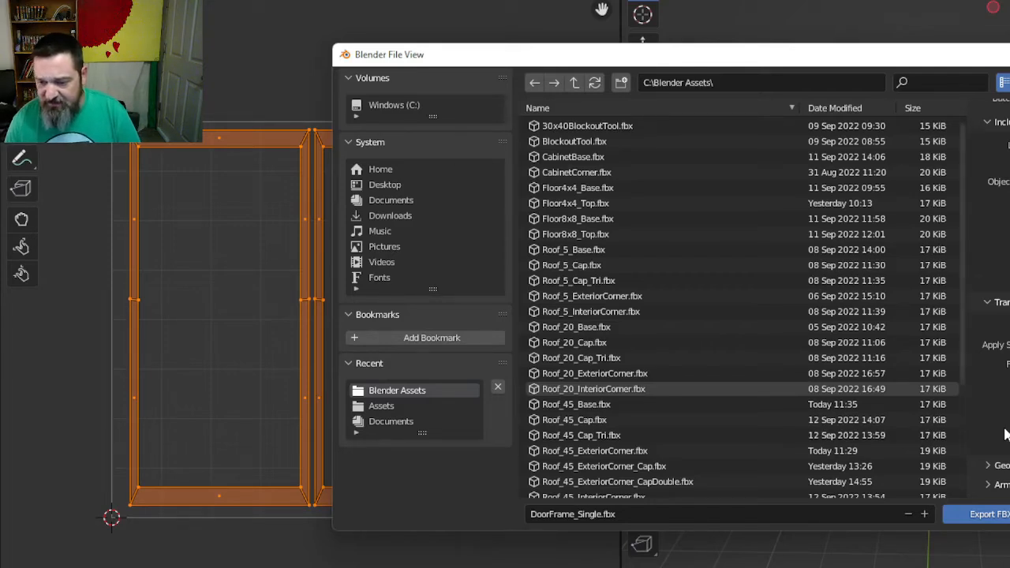
{"action": "scroll", "coordinate": [996, 300], "scroll_direction": "down", "scroll_amount": 1}
{"action": "scroll", "coordinate": [996, 299], "scroll_direction": "down", "scroll_amount": 4}
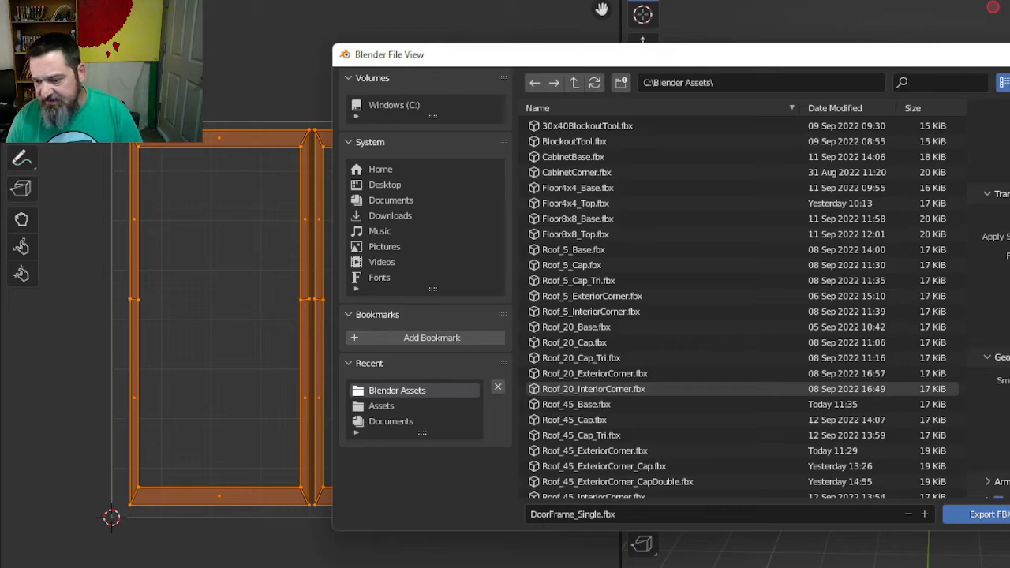
{"action": "left_click", "coordinate": [1000, 515]}
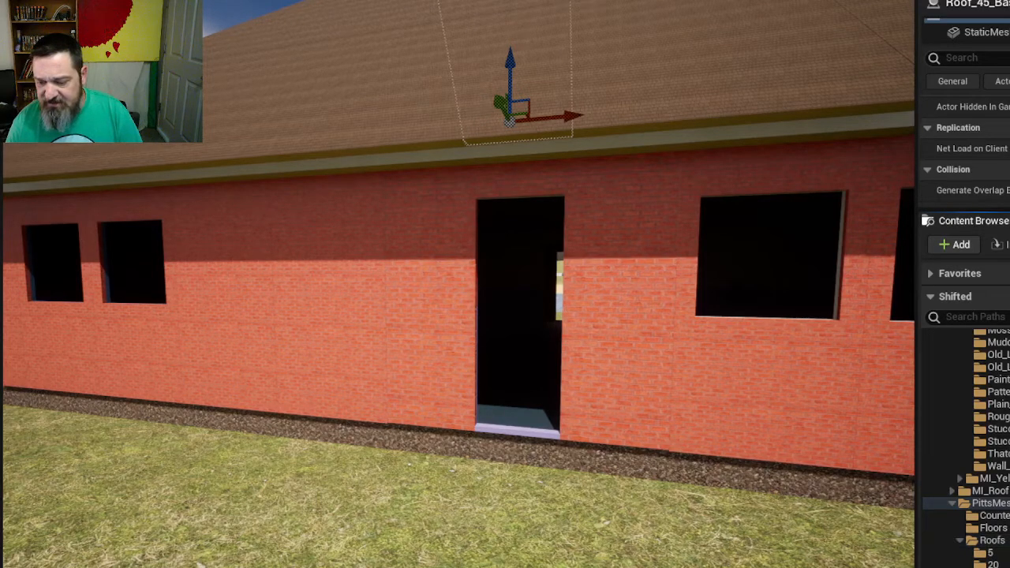
- Switch to Unreal Editor, create a Doorframes folder under PittsMeshes/Walls and import DoorFrame_Single.fbx into it as a static mesh
{"action": "right_click", "coordinate": [971, 502]}
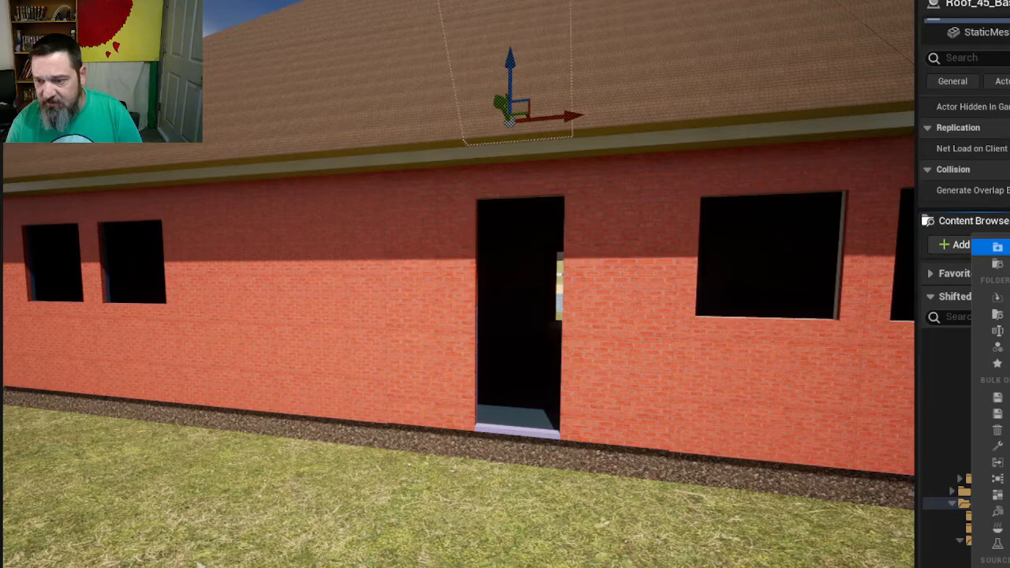
{"action": "left_click", "coordinate": [997, 246]}
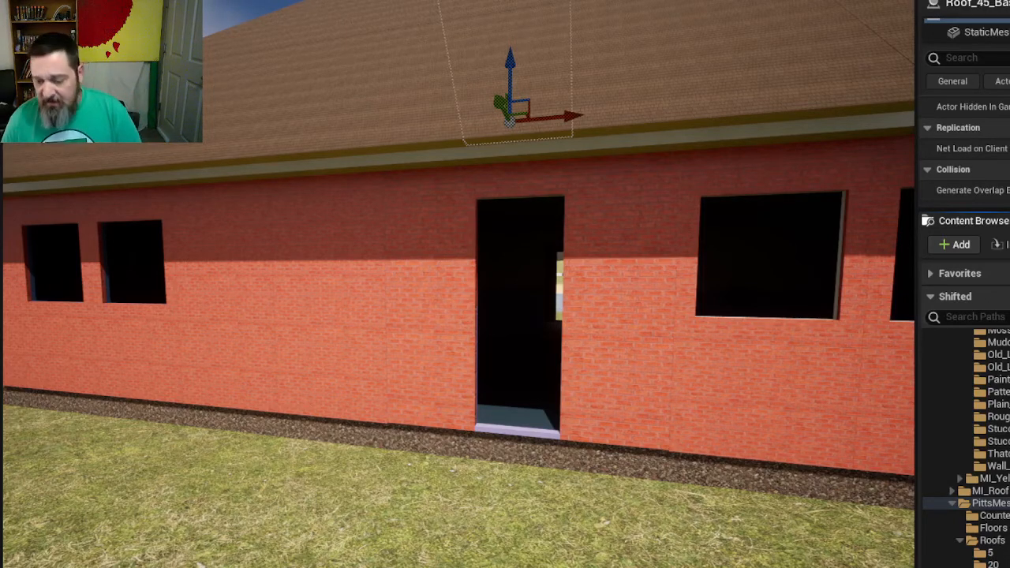
{"action": "left_click", "coordinate": [955, 244]}
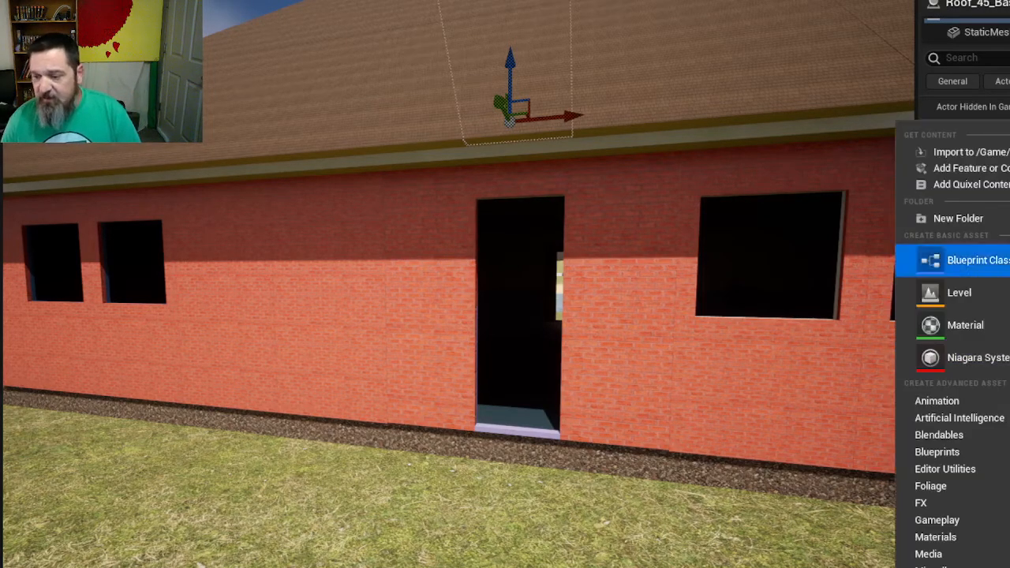
{"action": "left_click", "coordinate": [1005, 157]}
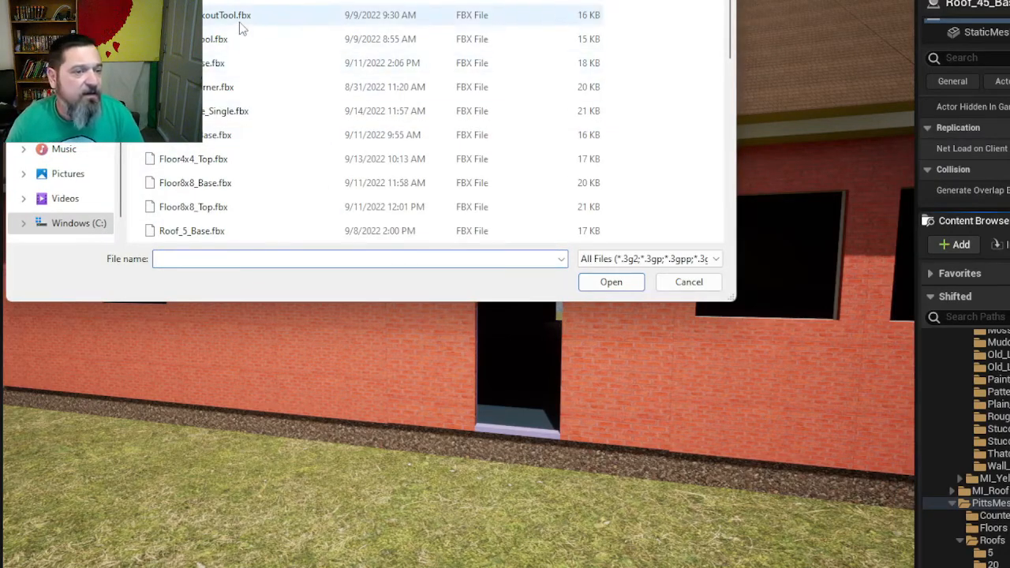
{"action": "scroll", "coordinate": [260, 150], "scroll_direction": "down", "scroll_amount": 5}
{"action": "scroll", "coordinate": [261, 161], "scroll_direction": "down", "scroll_amount": 3}
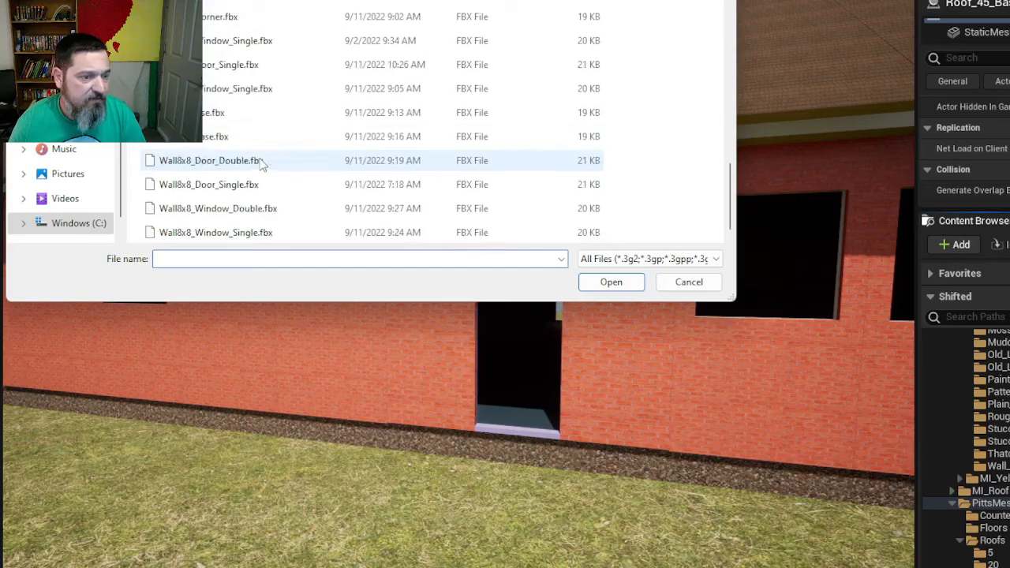
{"action": "scroll", "coordinate": [262, 162], "scroll_direction": "up", "scroll_amount": 6}
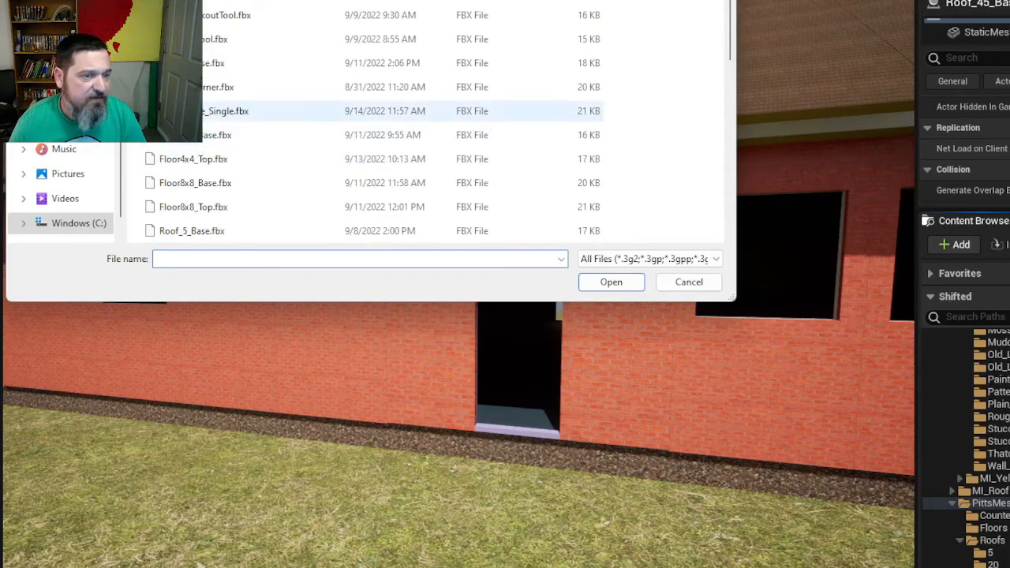
{"action": "left_click", "coordinate": [230, 111]}
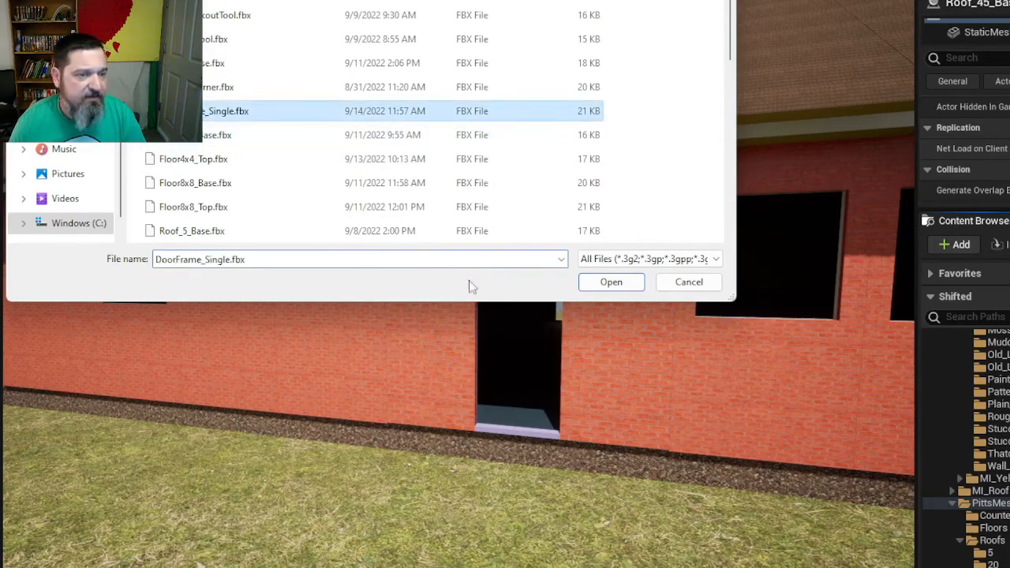
{"action": "left_click", "coordinate": [612, 283]}
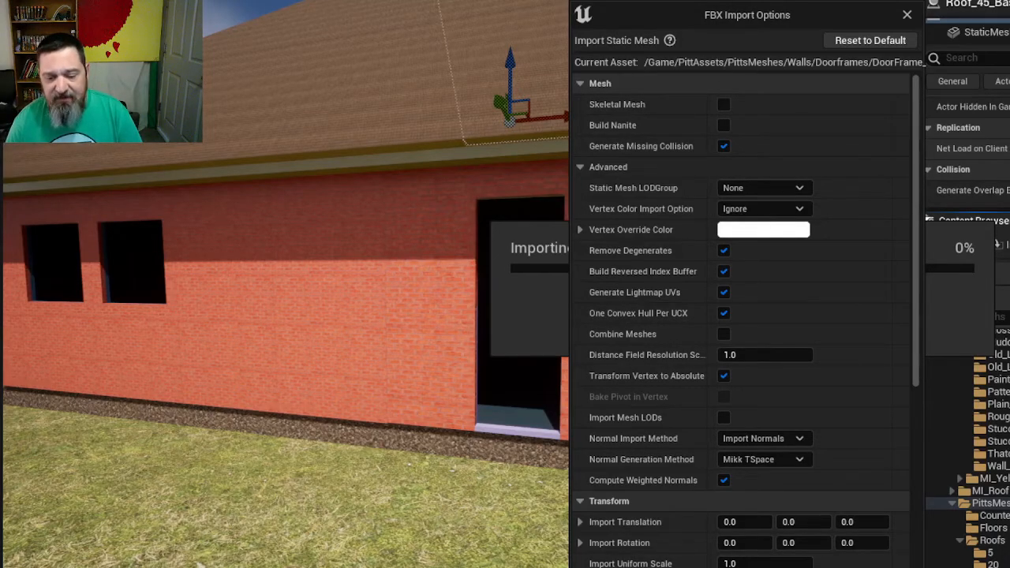
{"action": "left_click", "coordinate": [767, 566]}
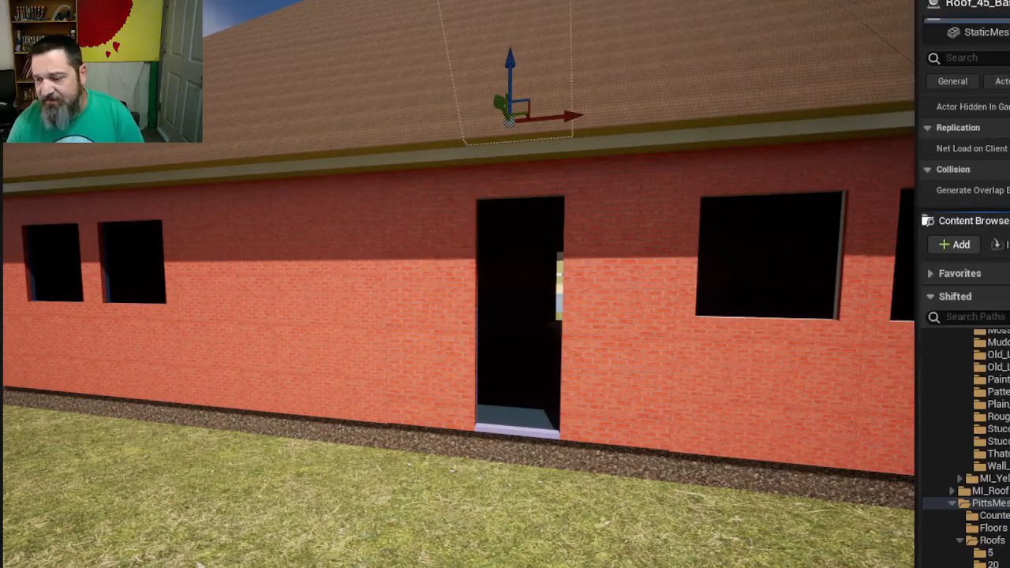
- Place the imported door frame in front of the brick wall's doorway and rotate it -90° about its vertical axis
{"action": "left_click_drag", "start_coordinate": [1009, 442], "coordinate": [513, 434]}
{"action": "key", "text": "e"}
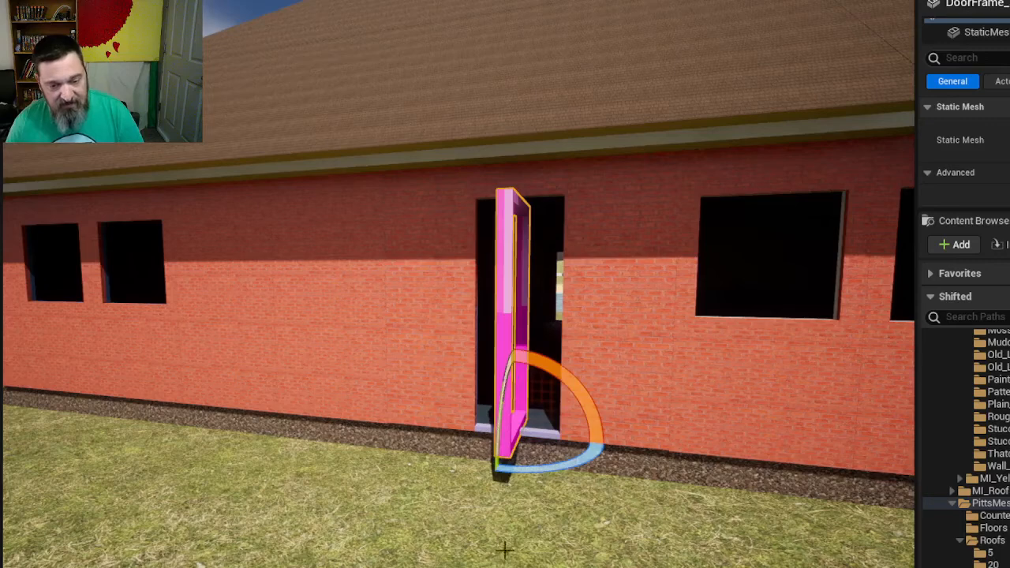
{"action": "left_click_drag", "start_coordinate": [546, 477], "coordinate": [549, 447]}
{"action": "left_click_drag", "start_coordinate": [521, 410], "coordinate": [429, 429]}
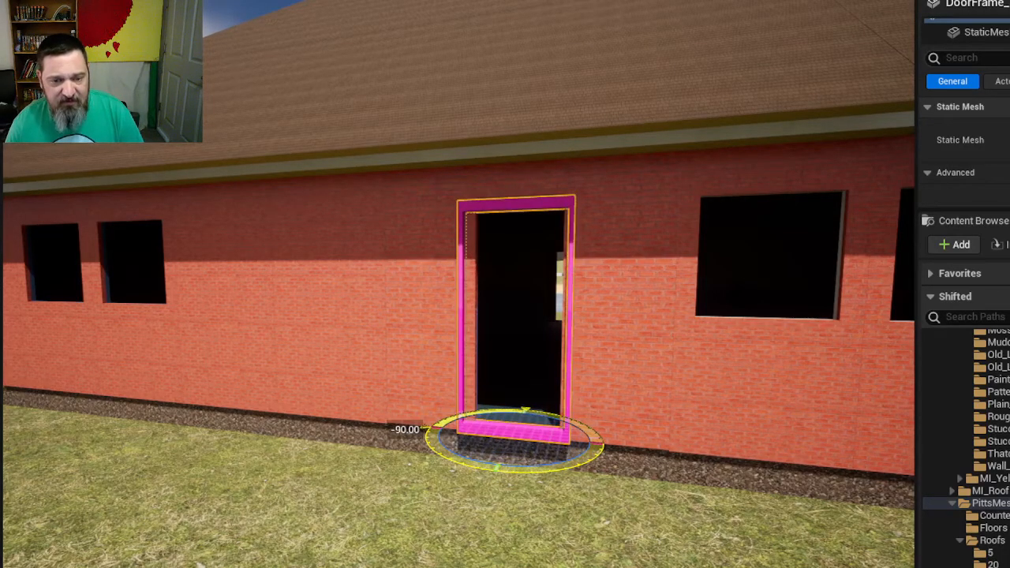
- Shift the door frame sideways along the brick wall to center it over the doorway
{"action": "scroll", "coordinate": [437, 540], "scroll_direction": "up", "scroll_amount": 5}
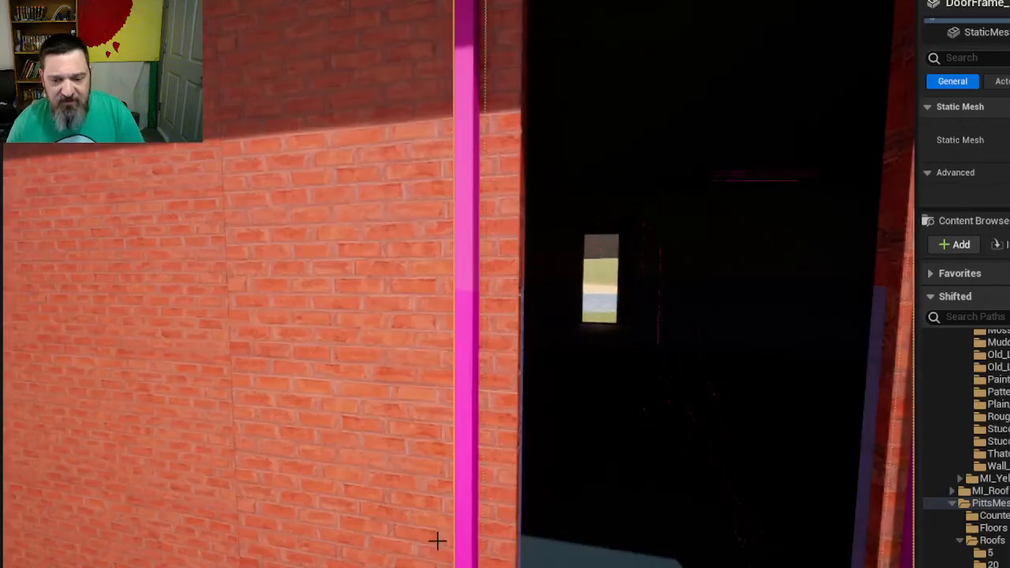
{"action": "scroll", "coordinate": [449, 540], "scroll_direction": "down", "scroll_amount": 3}
{"action": "right_click_drag", "start_coordinate": [522, 482], "coordinate": [584, 471]}
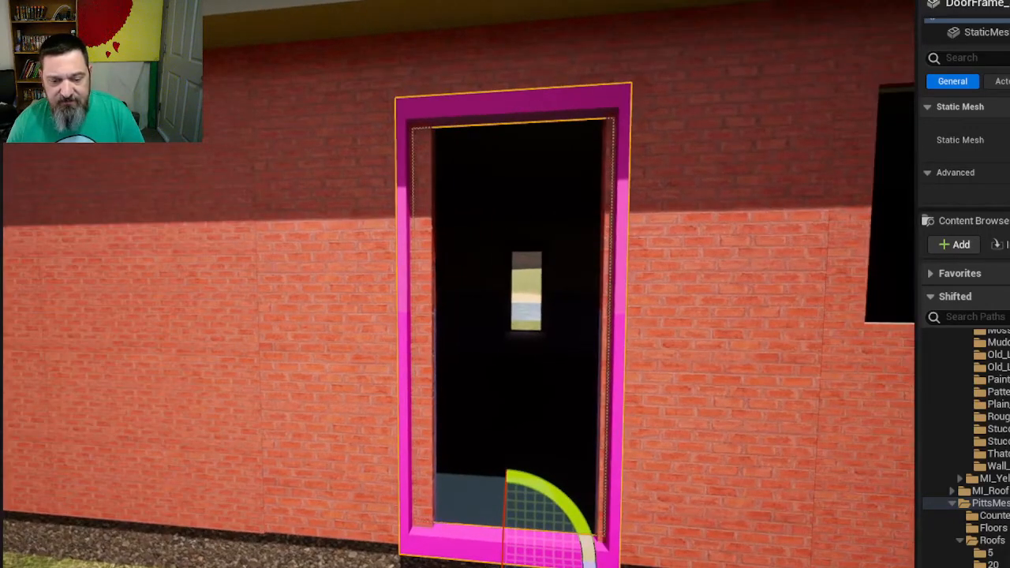
{"action": "right_click_drag", "start_coordinate": [505, 528], "coordinate": [544, 547]}
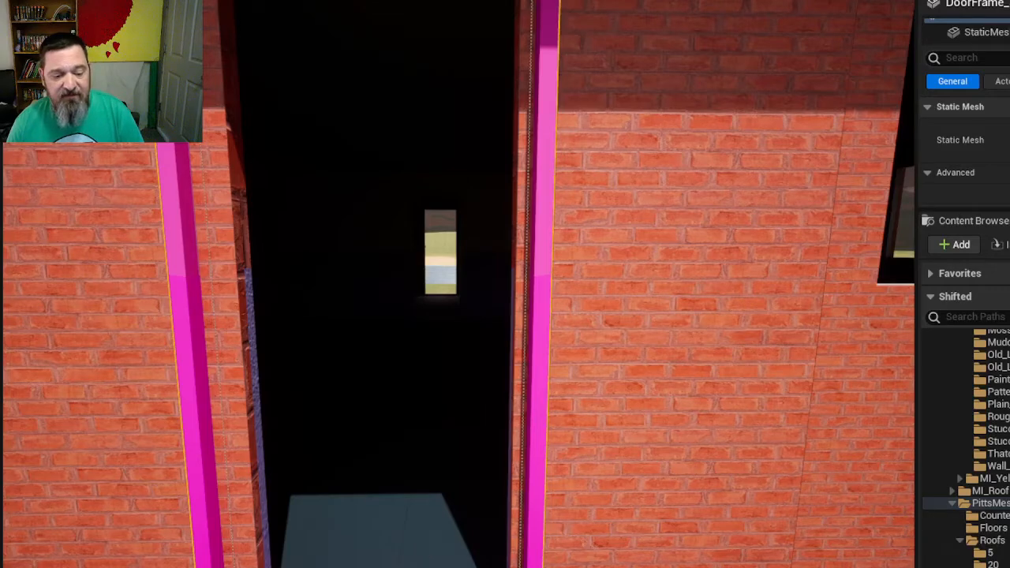
{"action": "left_click_drag", "start_coordinate": [544, 554], "coordinate": [561, 553]}
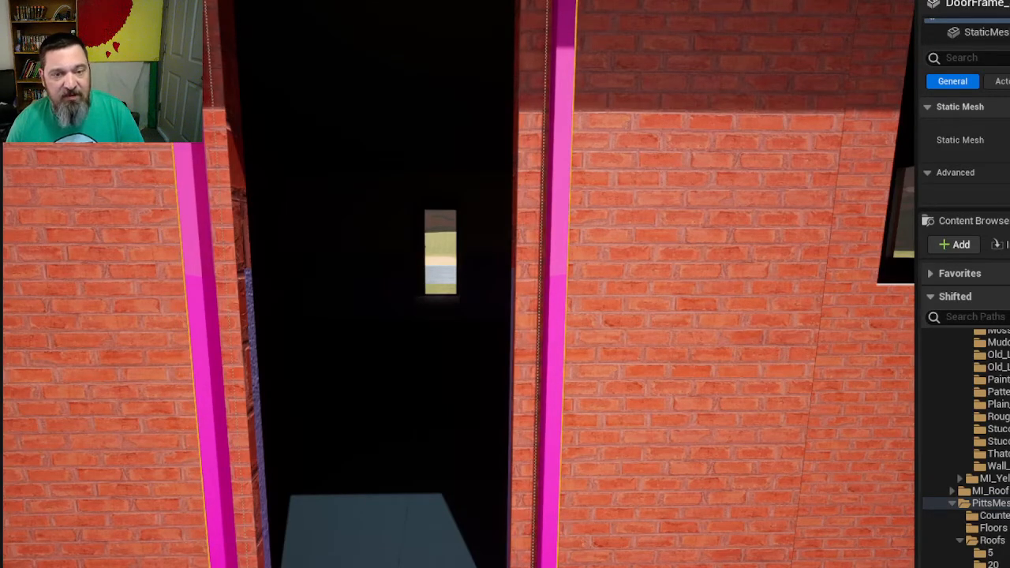
{"action": "right_click_drag", "start_coordinate": [562, 552], "coordinate": [543, 509]}
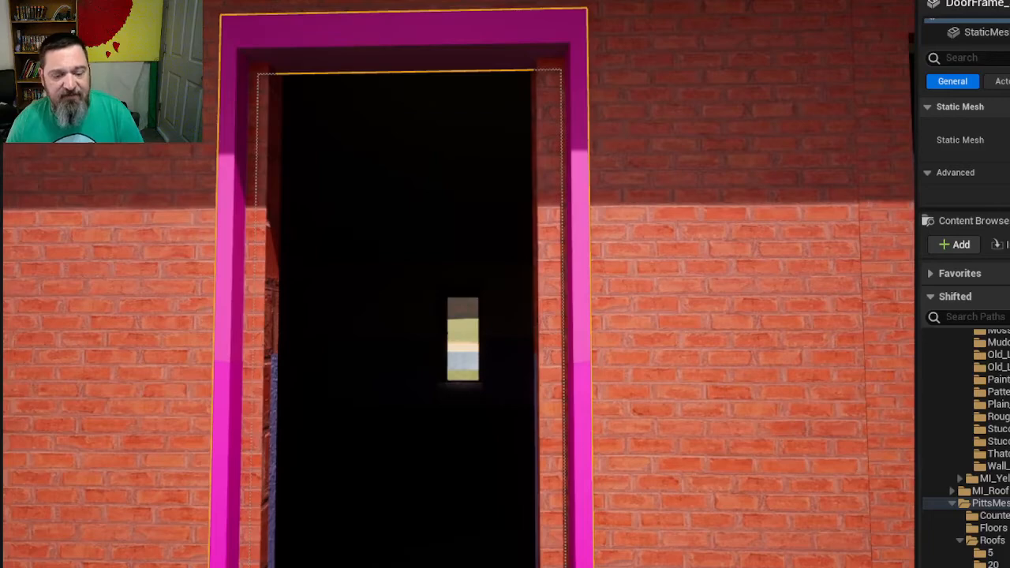
- Switch to Blender, select the entire door frame mesh and scale it narrower along the X axis
{"action": "key", "text": "alt+Tab"}
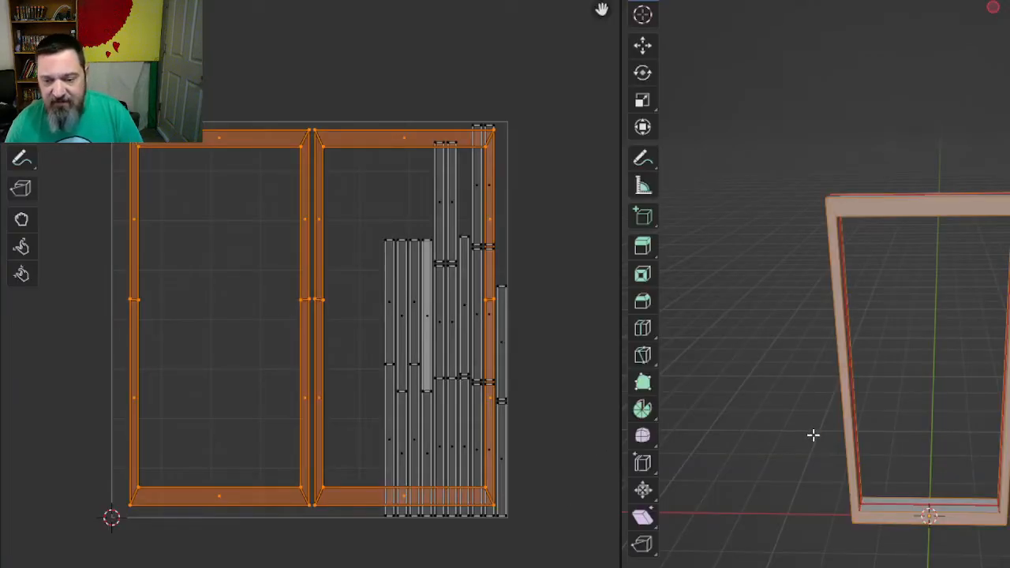
{"action": "key", "text": "a"}
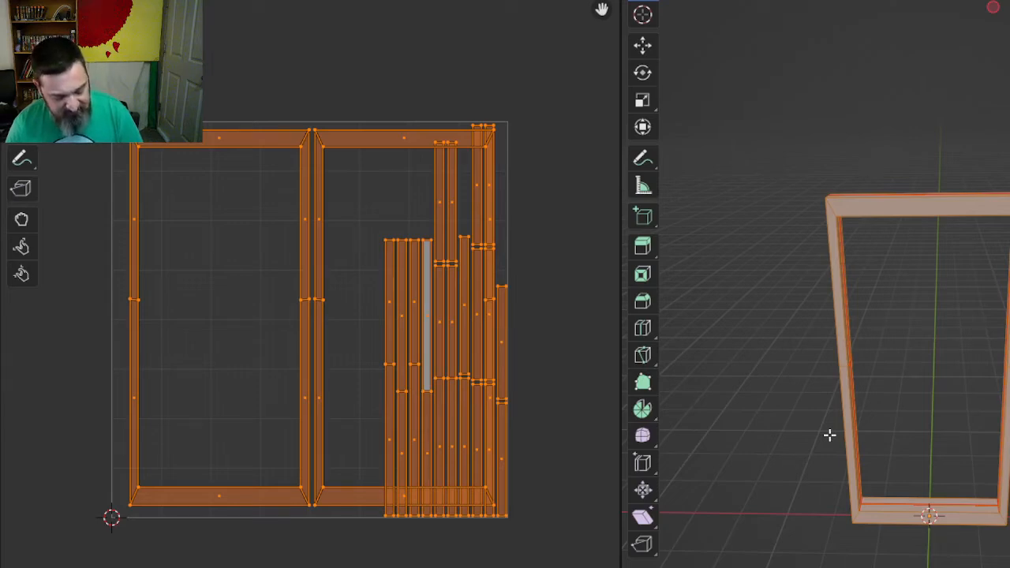
{"action": "key", "text": "x"}
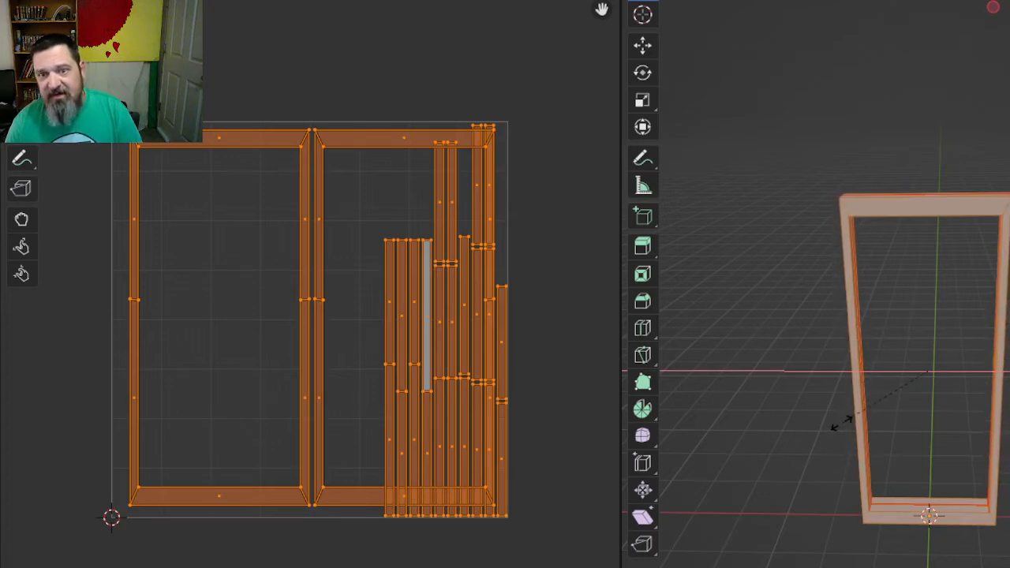
{"action": "left_click", "coordinate": [834, 426]}
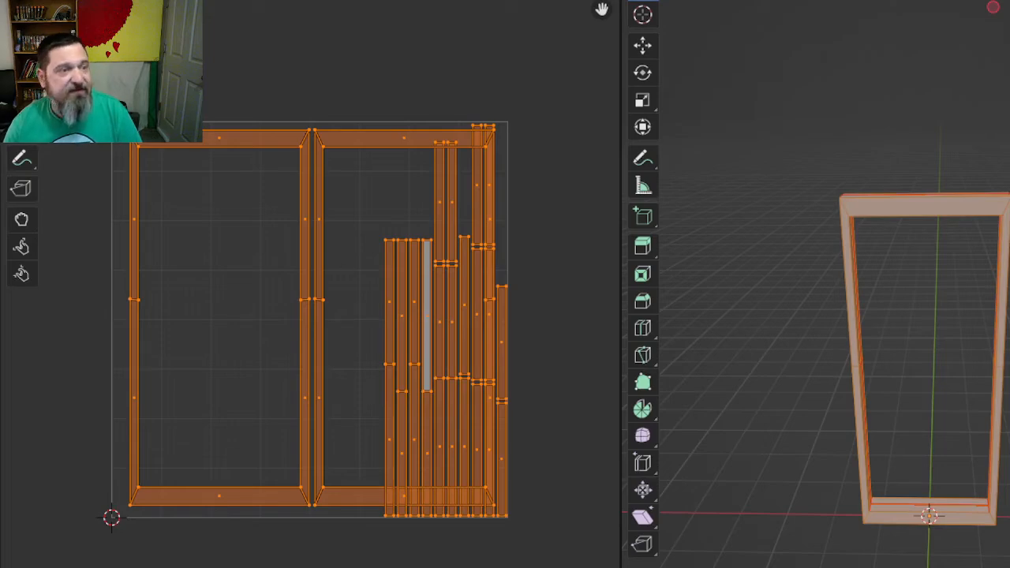
- Export the narrowed door frame in FBX format, overwriting DoorFrame_Single.fbx in C:\Blender Assets
{"action": "left_click", "coordinate": [35, 3]}
{"action": "mouse_move", "coordinate": [96, 146]}
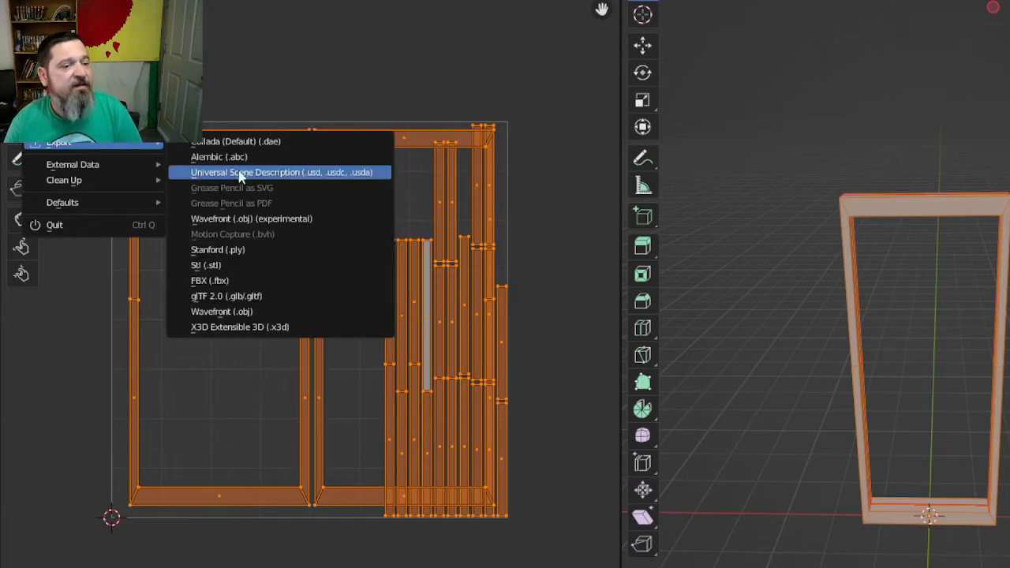
{"action": "left_click", "coordinate": [237, 280]}
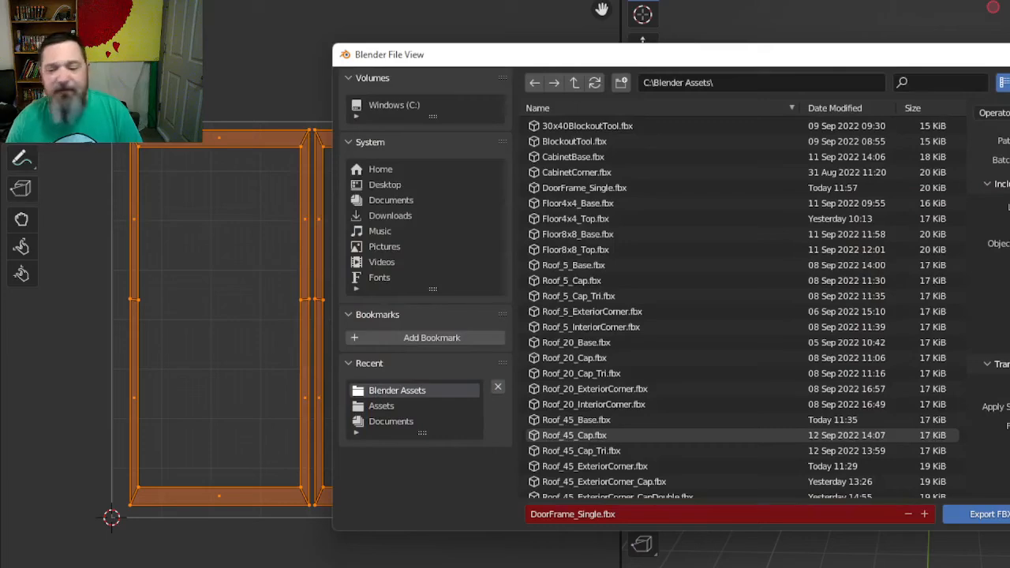
{"action": "left_click", "coordinate": [988, 514]}
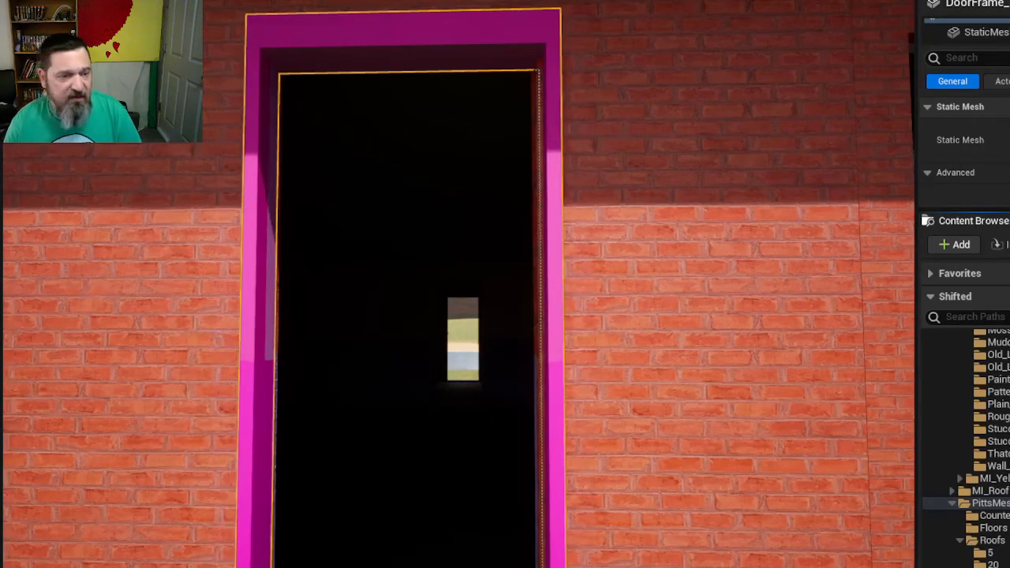
- Return to Unreal Editor and nudge the updated door frame sideways to check its width against the doorway
{"action": "left_click", "coordinate": [544, 370]}
{"action": "left_click", "coordinate": [550, 387]}
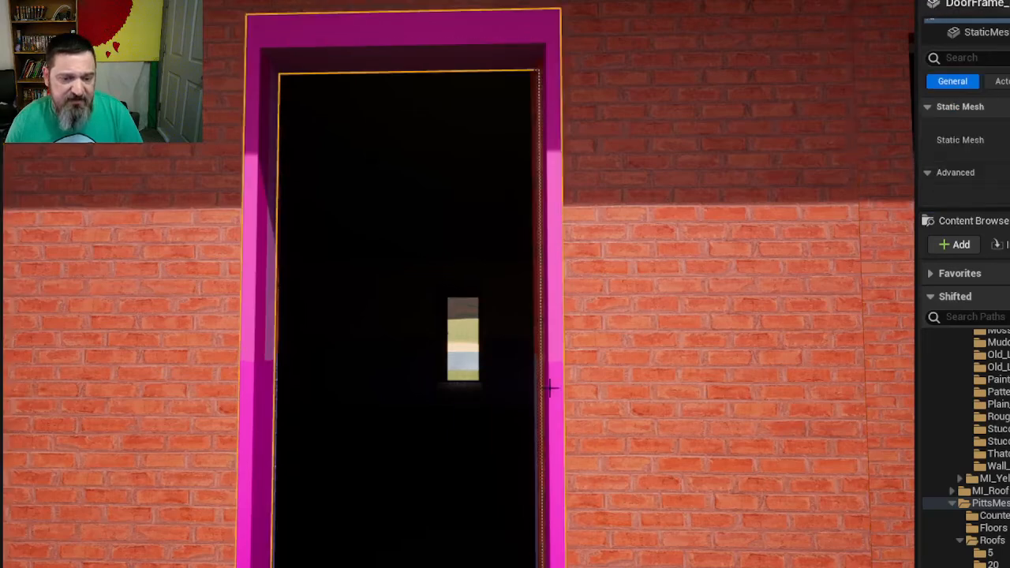
{"action": "right_click_drag", "start_coordinate": [550, 388], "coordinate": [439, 543]}
{"action": "left_click_drag", "start_coordinate": [471, 553], "coordinate": [472, 552]}
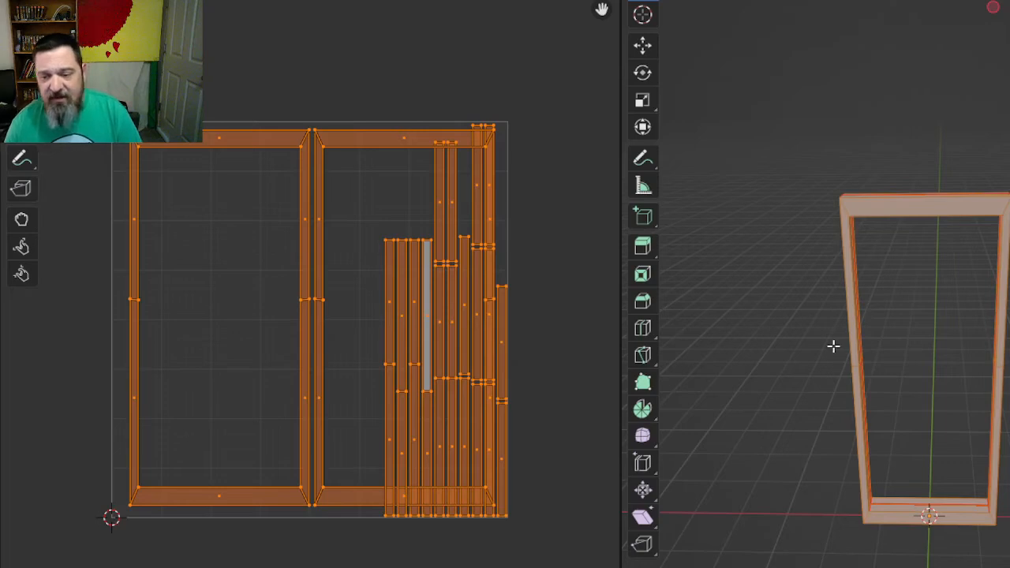
- Switch to Blender, scale the door frame slightly narrower along X again and re-export it over DoorFrame_Single.fbx
{"action": "key", "text": "s"}
{"action": "key", "text": "x"}
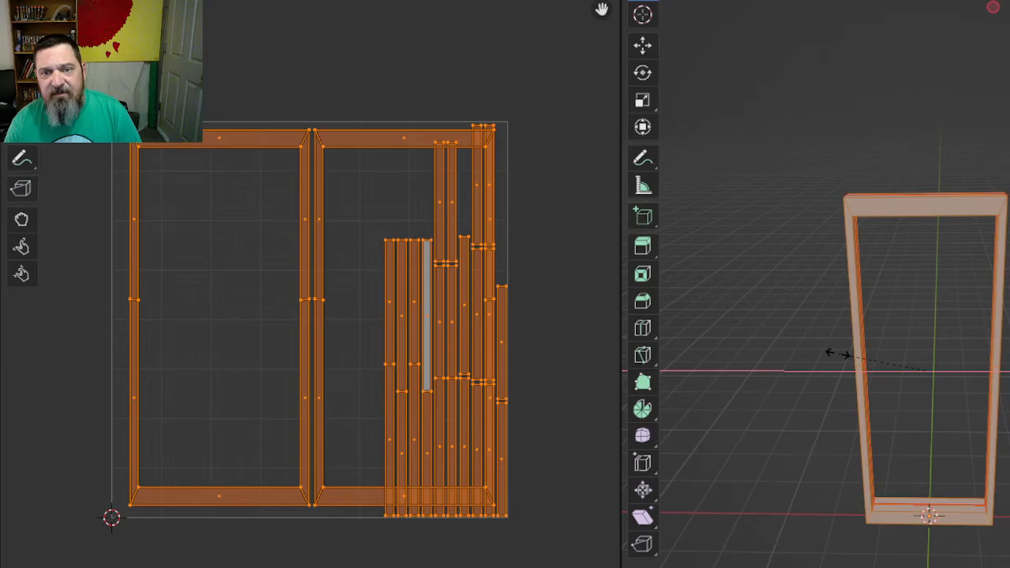
{"action": "left_click", "coordinate": [838, 353]}
{"action": "left_click", "coordinate": [35, 9]}
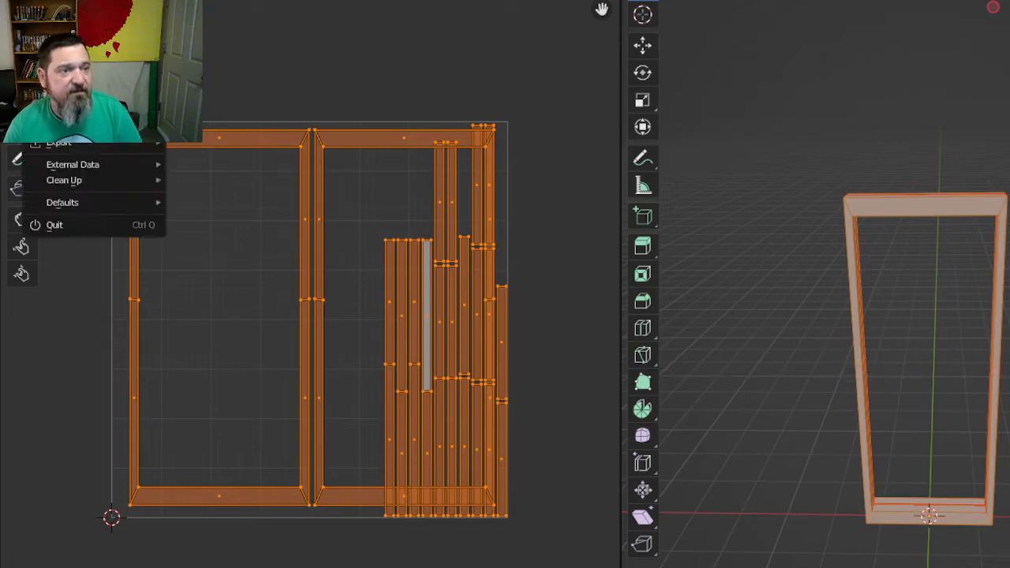
{"action": "mouse_move", "coordinate": [95, 144]}
{"action": "left_click", "coordinate": [279, 280]}
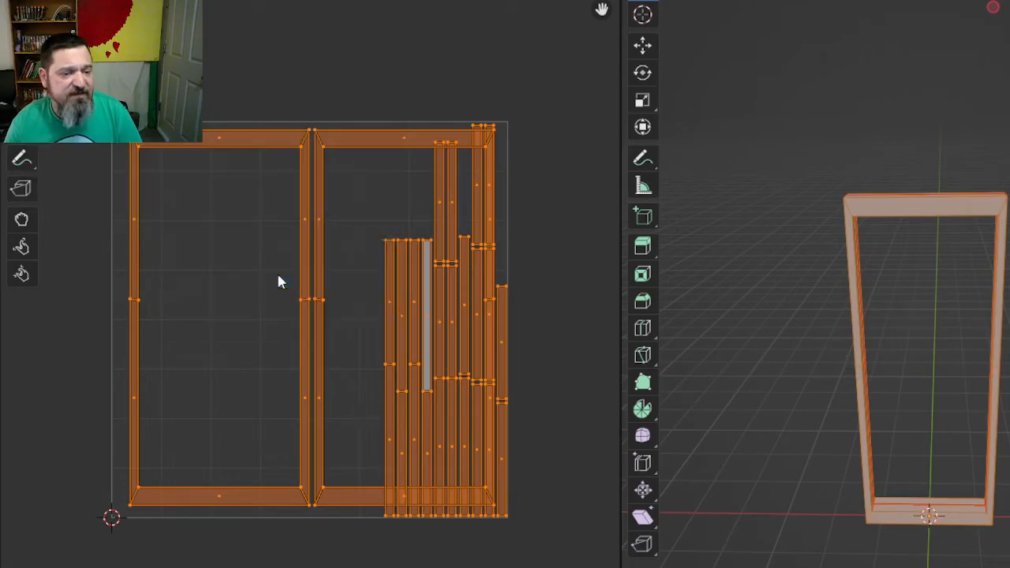
{"action": "left_click", "coordinate": [982, 513]}
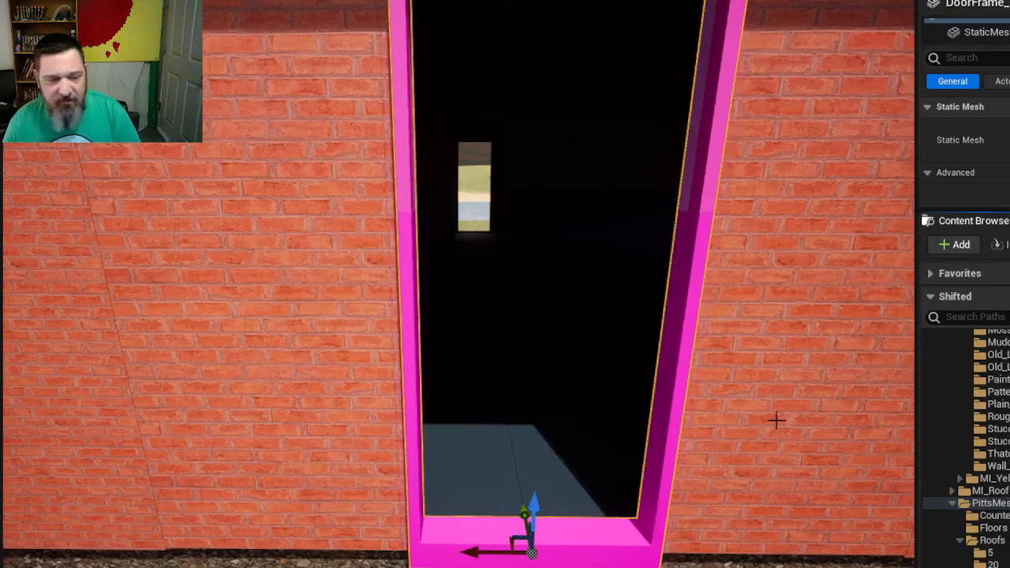
- Back in Unreal Editor, shift the updated door frame sideways to center it in the doorway and set the viewport to Unlit shading
{"action": "left_click_drag", "start_coordinate": [476, 552], "coordinate": [462, 549]}
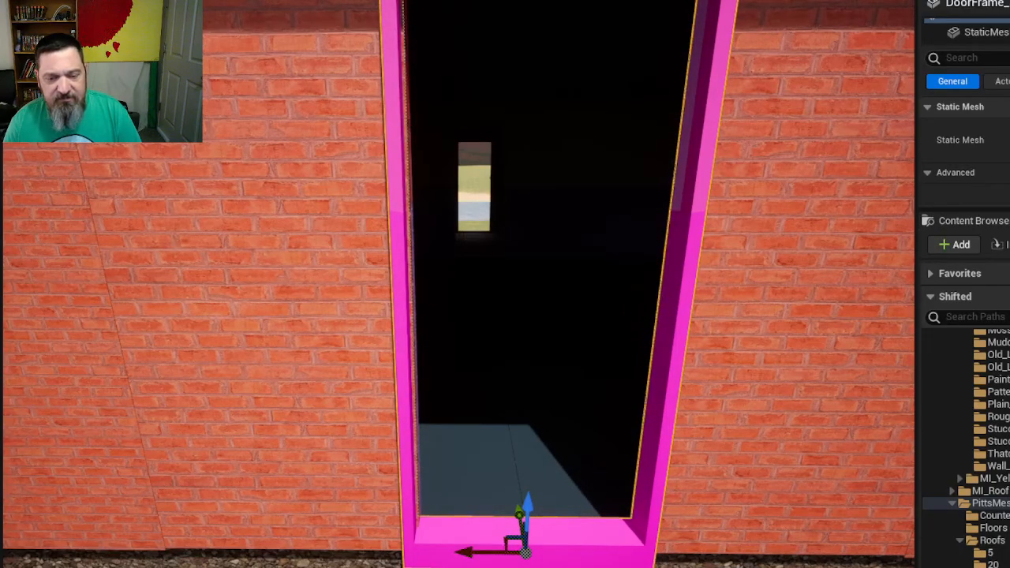
{"action": "right_click_drag", "start_coordinate": [462, 550], "coordinate": [94, 536]}
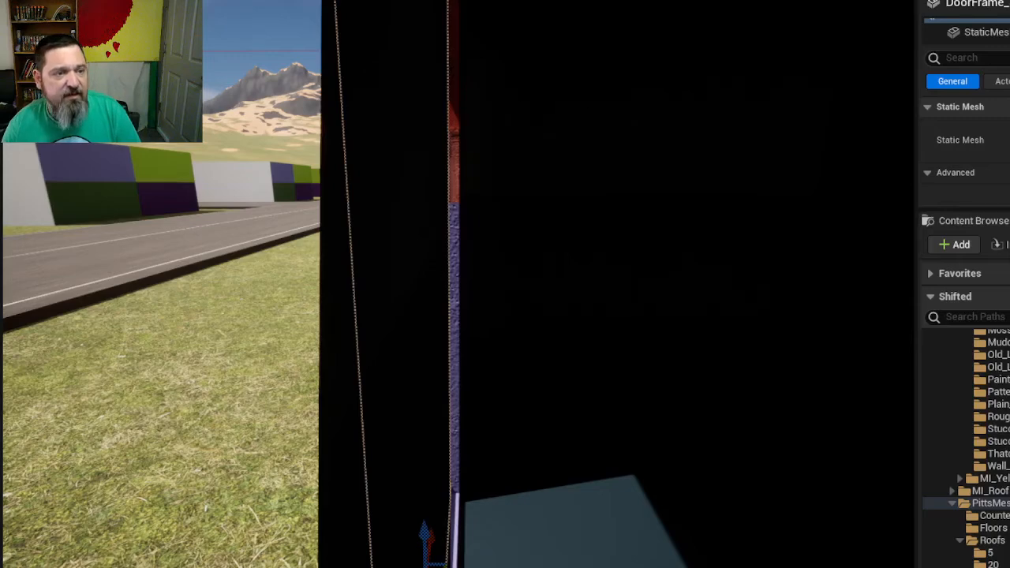
{"action": "left_click", "coordinate": [138, 4]}
{"action": "left_click", "coordinate": [260, 39]}
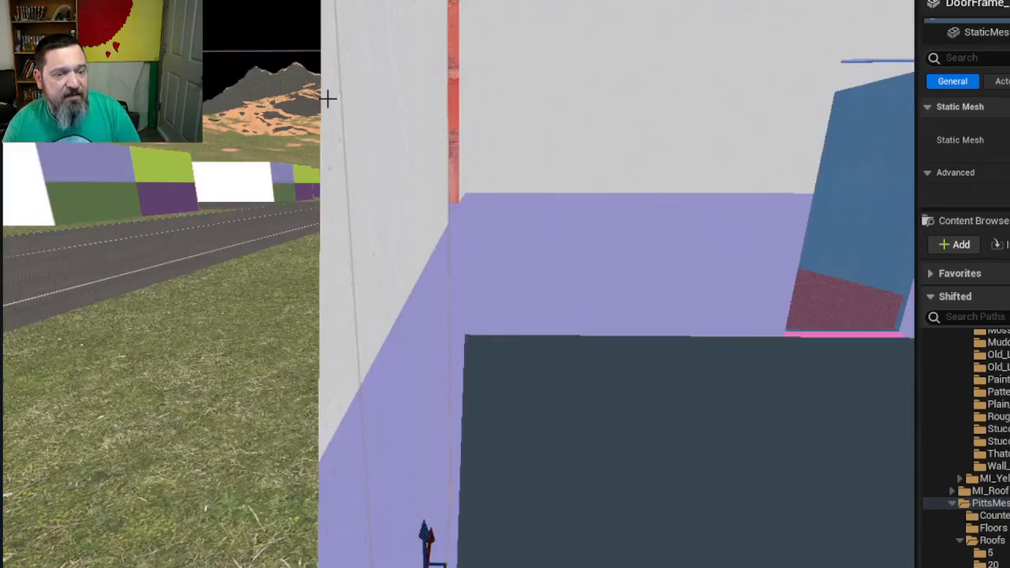
- Push the door frame inward through the wall opening so its inner trim reaches the interior wall face
{"action": "right_click_drag", "start_coordinate": [584, 408], "coordinate": [553, 410]}
{"action": "key", "text": "d"}
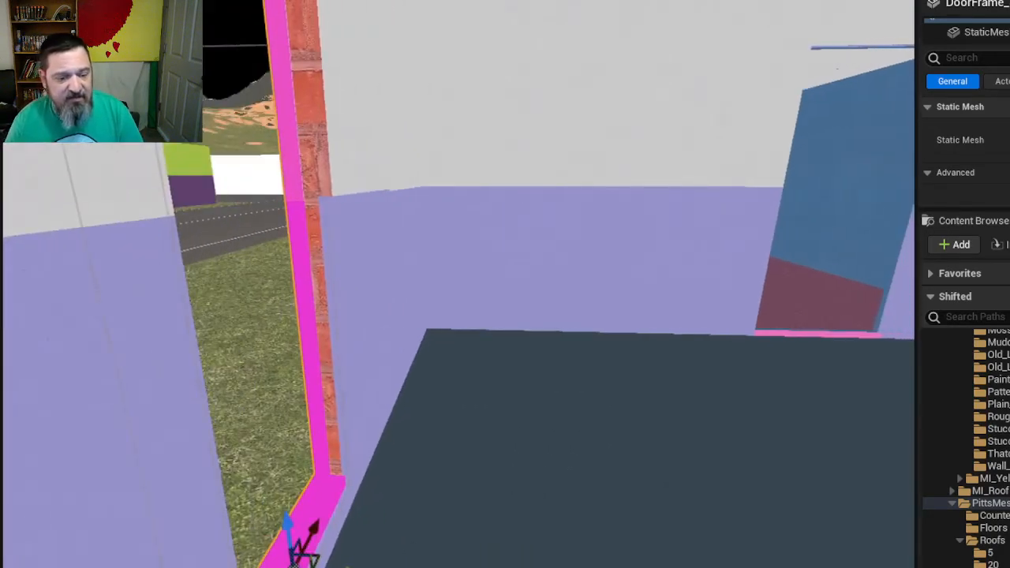
{"action": "left_click_drag", "start_coordinate": [346, 567], "coordinate": [362, 567]}
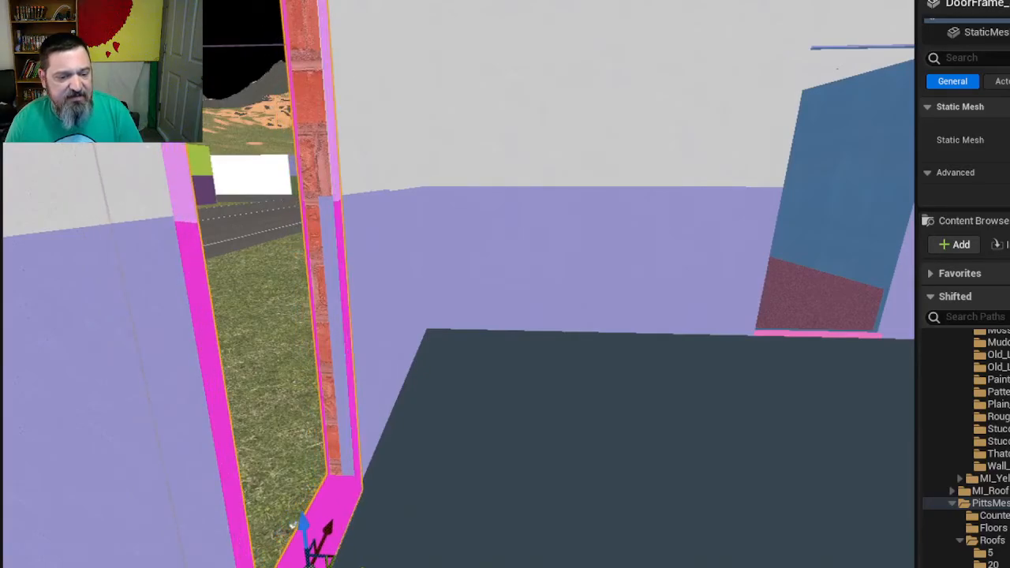
- Adjust the door frame's depth from outside so its outer trim sits against the face of the brick wall
{"action": "key", "text": "a"}
{"action": "right_click_drag", "start_coordinate": [292, 526], "coordinate": [237, 556]}
{"action": "key", "text": "a"}
{"action": "key", "text": "w"}
{"action": "key", "text": "d"}
{"action": "right_click_drag", "start_coordinate": [252, 521], "coordinate": [262, 520]}
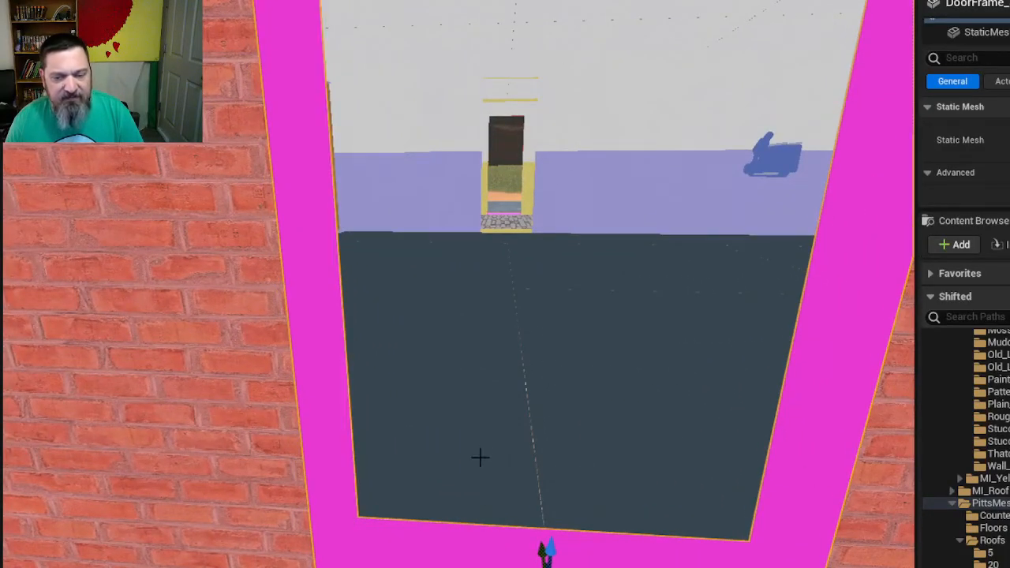
{"action": "right_click_drag", "start_coordinate": [480, 458], "coordinate": [615, 457]}
{"action": "key", "text": "a"}
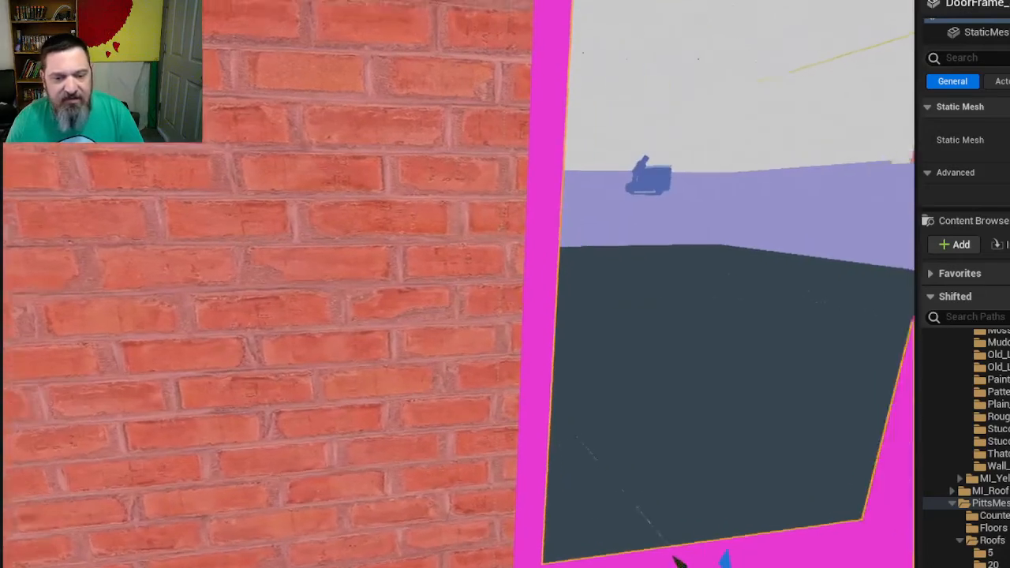
{"action": "right_click_drag", "start_coordinate": [521, 489], "coordinate": [599, 489]}
{"action": "key", "text": "a"}
{"action": "left_click_drag", "start_coordinate": [533, 482], "coordinate": [546, 490]}
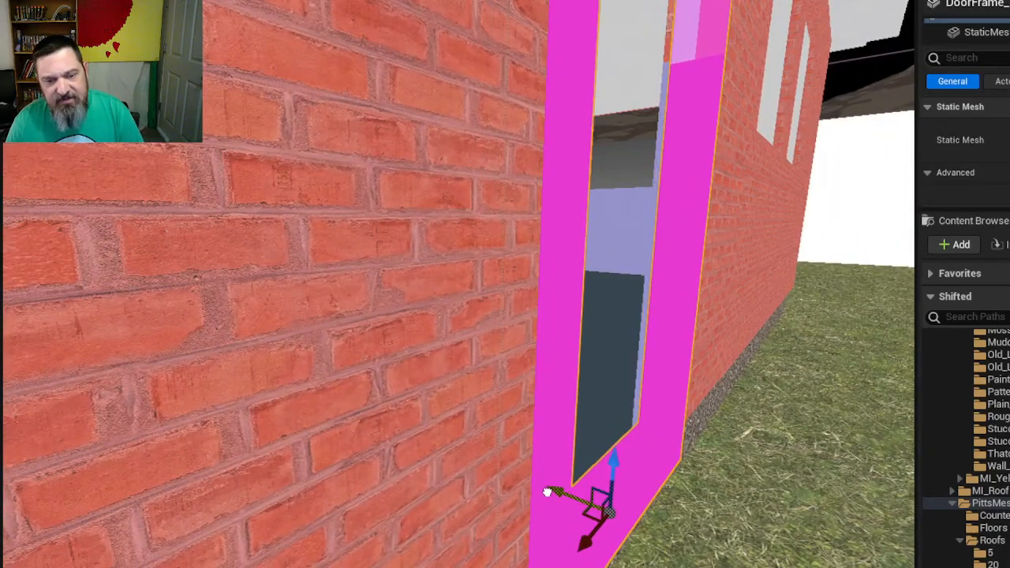
{"action": "key", "text": "d"}
{"action": "right_click_drag", "start_coordinate": [466, 455], "coordinate": [308, 455]}
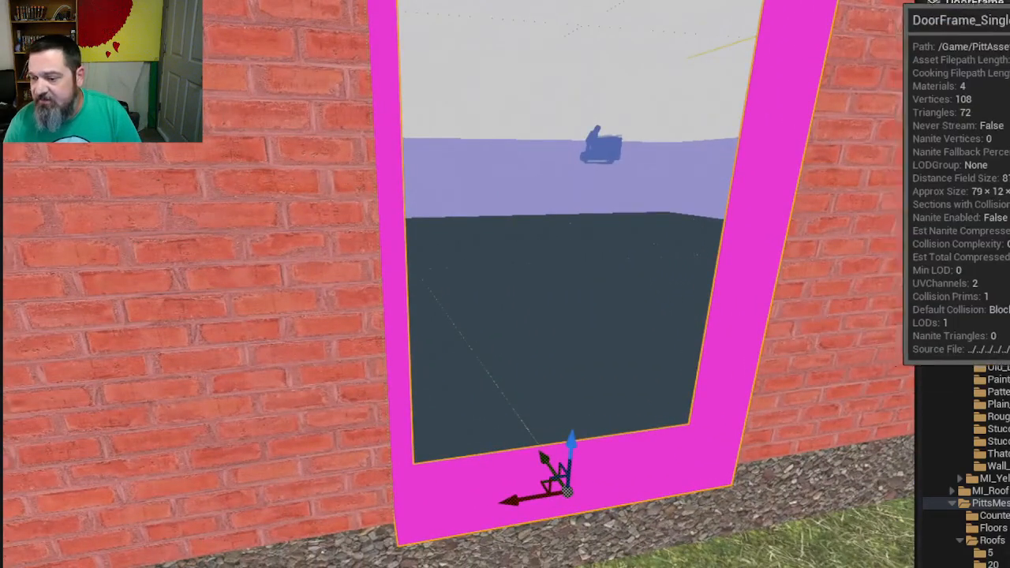
- Apply the rock-textured material to the door frame's material elements 0 to 3, covering its outer and inner trim
{"action": "right_click", "coordinate": [1009, 368]}
{"action": "key", "text": "Escape"}
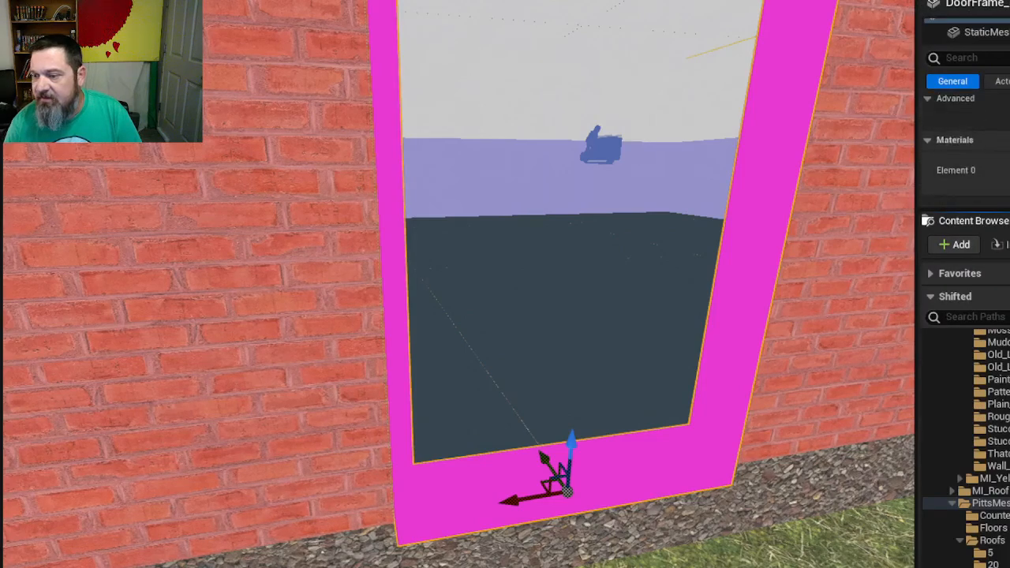
{"action": "scroll", "coordinate": [966, 150], "scroll_direction": "down", "scroll_amount": 1}
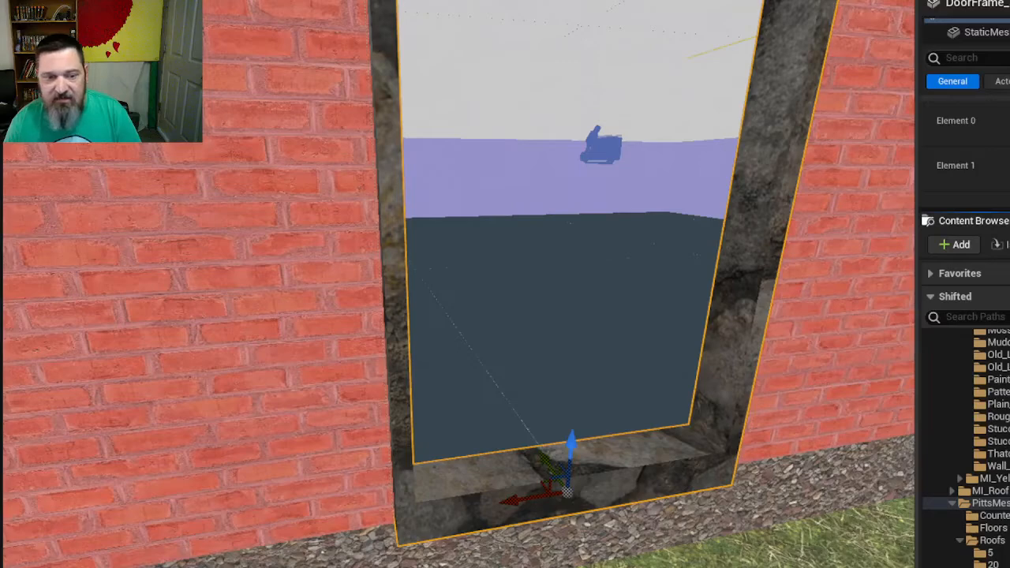
{"action": "right_click_drag", "start_coordinate": [644, 303], "coordinate": [636, 221]}
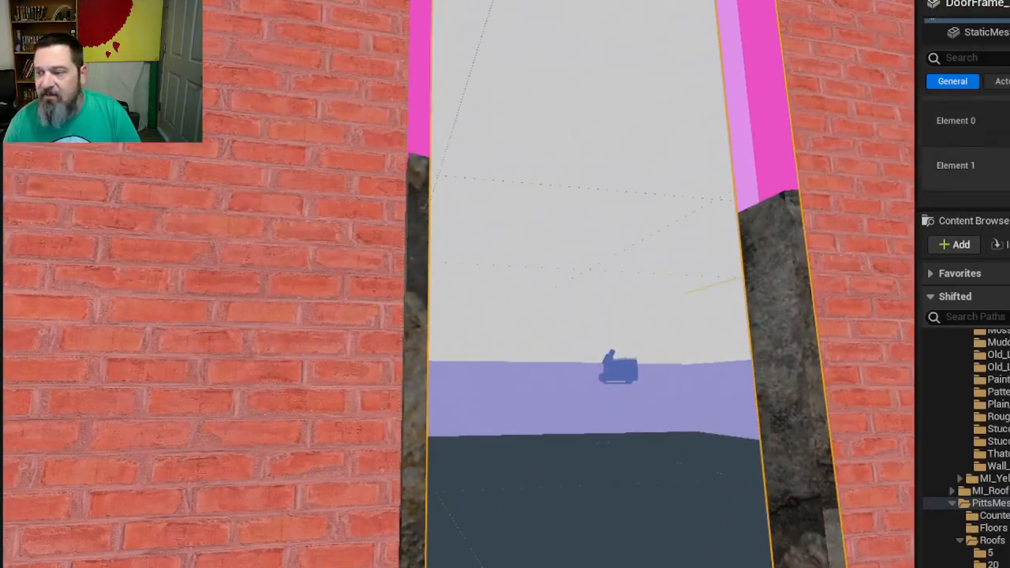
{"action": "scroll", "coordinate": [978, 442], "scroll_direction": "down", "scroll_amount": 5}
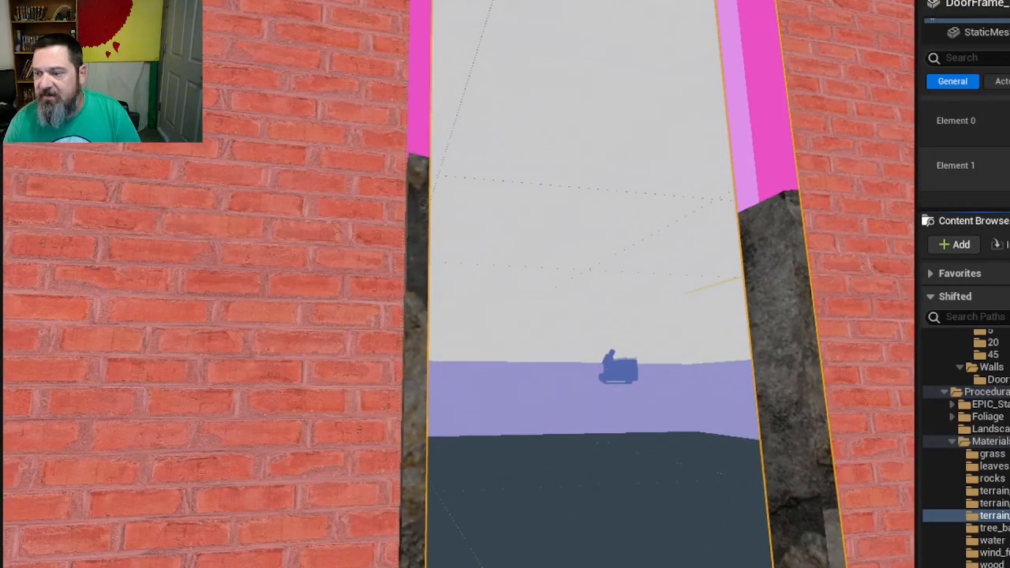
{"action": "scroll", "coordinate": [962, 142], "scroll_direction": "down", "scroll_amount": 1}
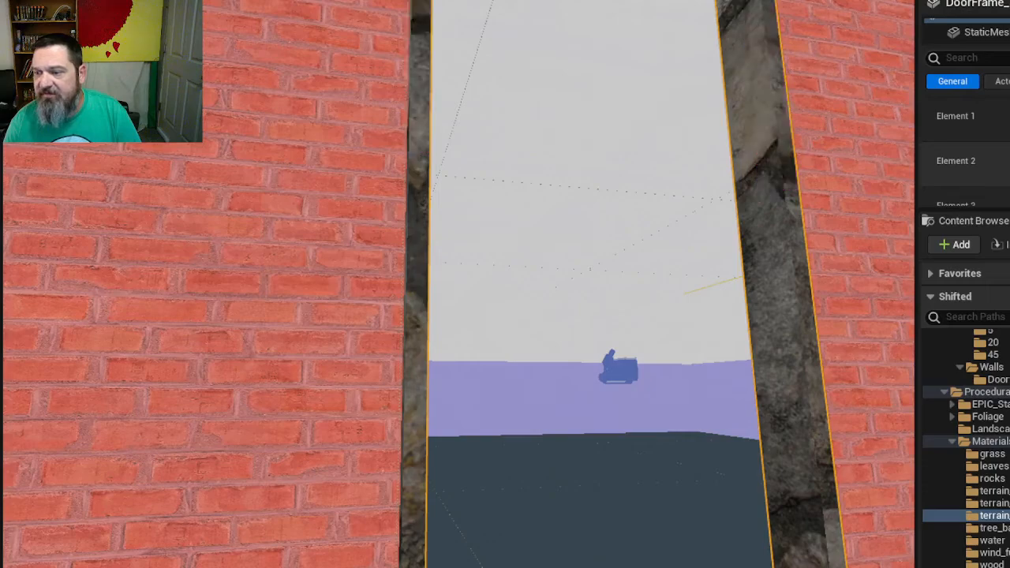
{"action": "scroll", "coordinate": [962, 158], "scroll_direction": "down", "scroll_amount": 1}
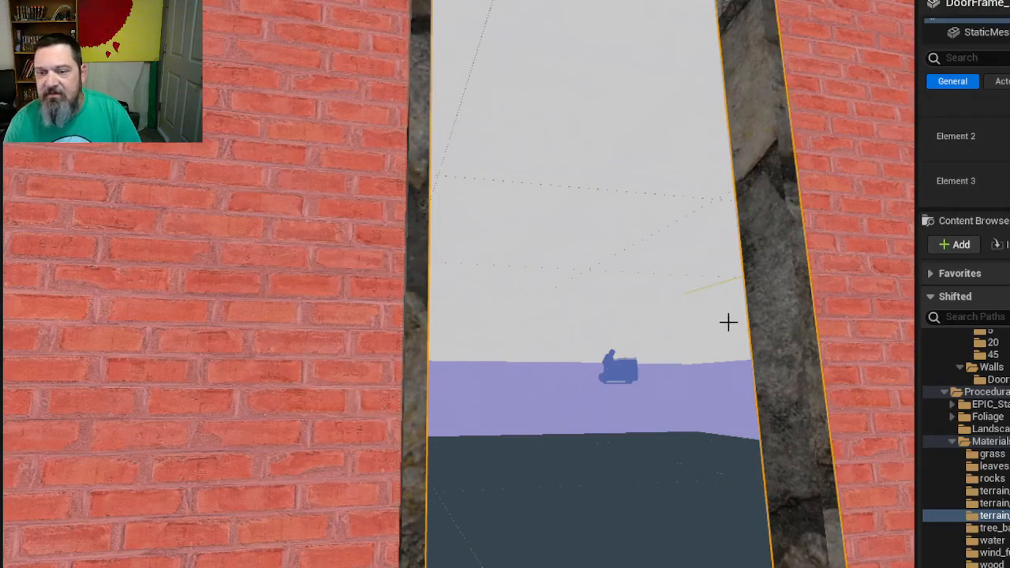
{"action": "right_click_drag", "start_coordinate": [728, 323], "coordinate": [599, 146]}
{"action": "right_click_drag", "start_coordinate": [729, 355], "coordinate": [729, 354]}
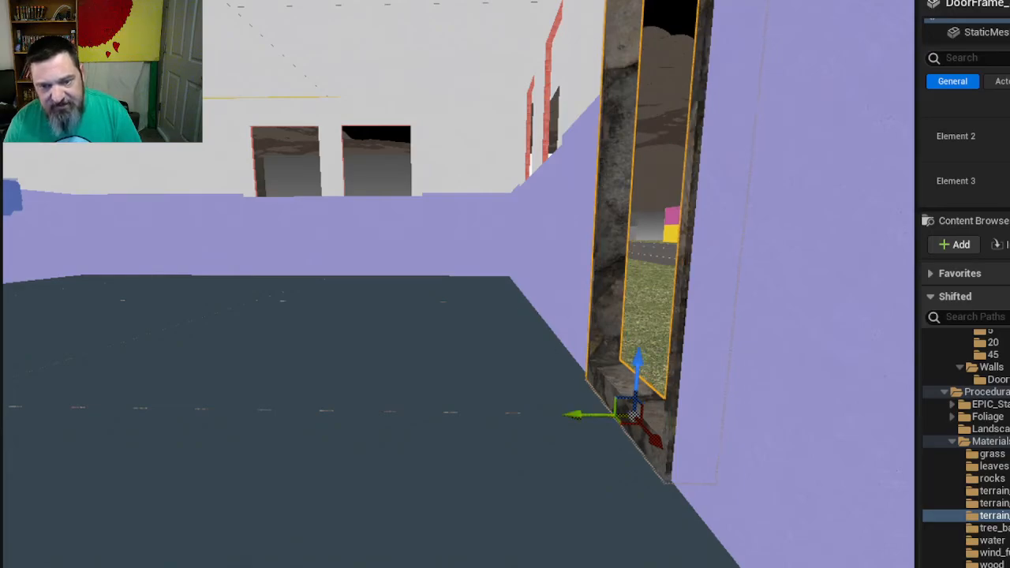
{"action": "right_click_drag", "start_coordinate": [729, 354], "coordinate": [728, 354]}
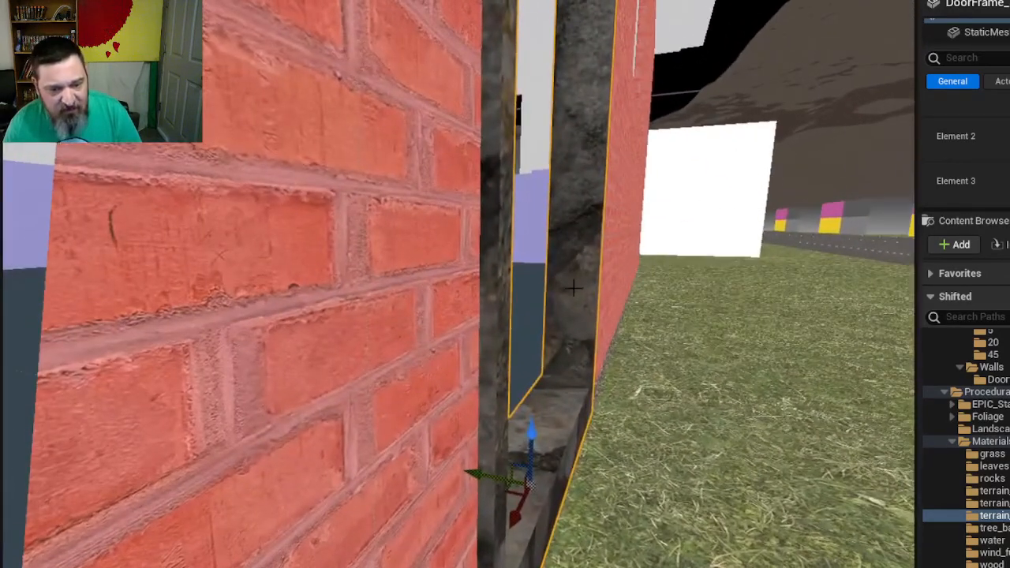
- Raise the door frame slightly so its top trim covers the gap at the top of the doorway
{"action": "right_click_drag", "start_coordinate": [497, 354], "coordinate": [496, 355]}
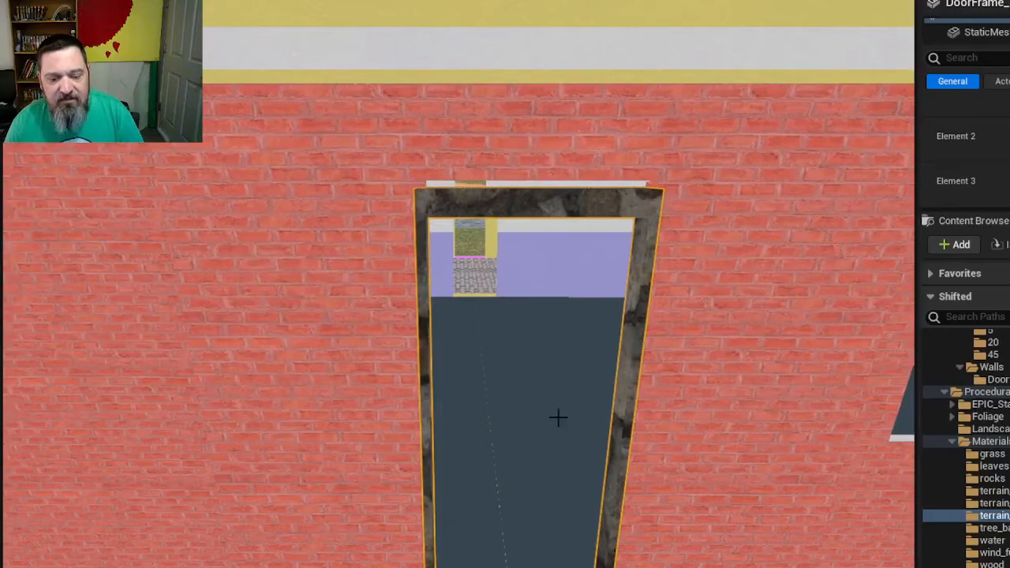
{"action": "left_click_drag", "start_coordinate": [508, 552], "coordinate": [509, 542]}
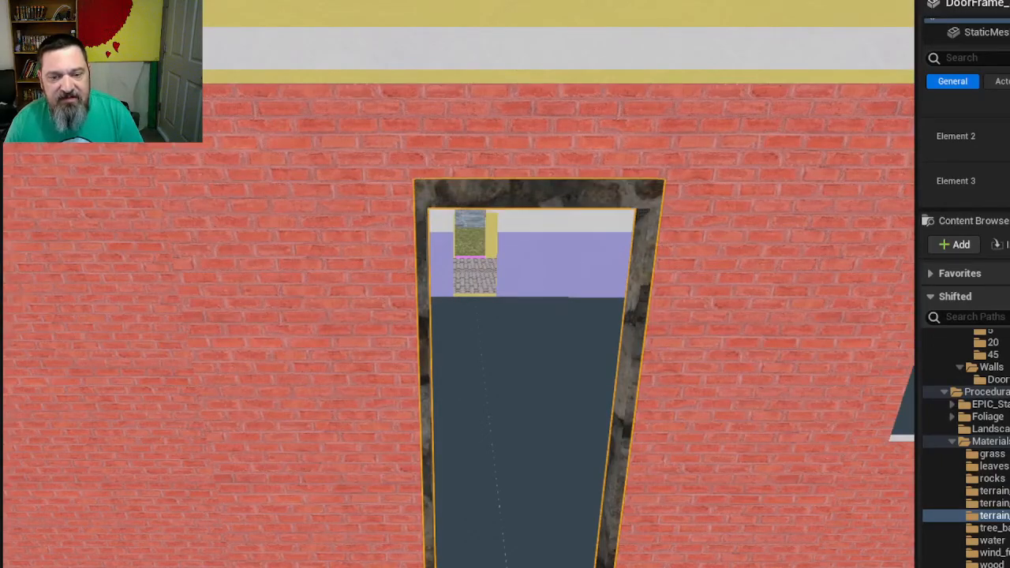
{"action": "right_click_drag", "start_coordinate": [497, 355], "coordinate": [497, 355]}
{"action": "right_click_drag", "start_coordinate": [585, 455], "coordinate": [585, 456]}
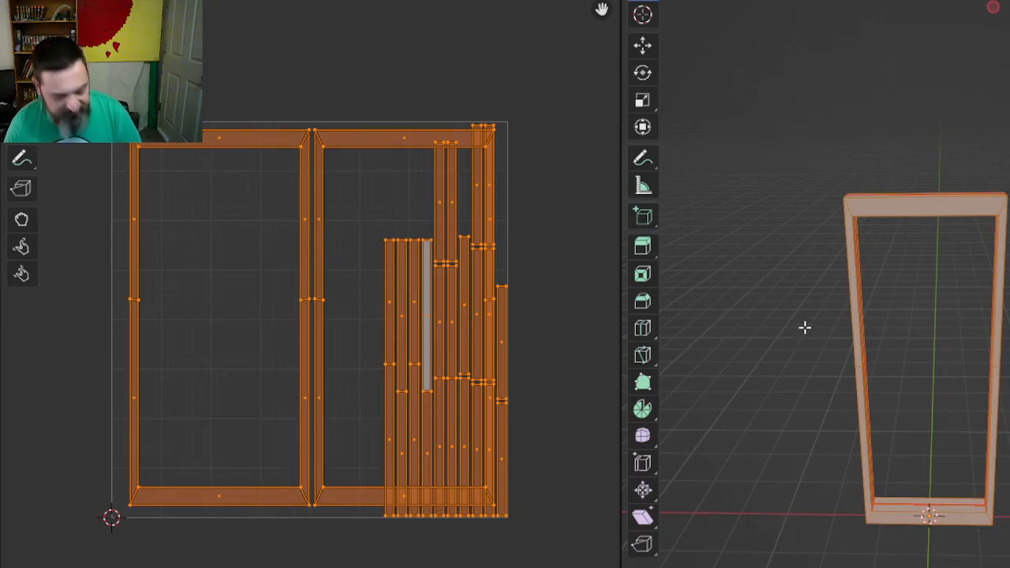
- Switch to Blender, scale the whole door trim slightly taller along the Z axis and export it again as FBX
{"action": "key", "text": "z"}
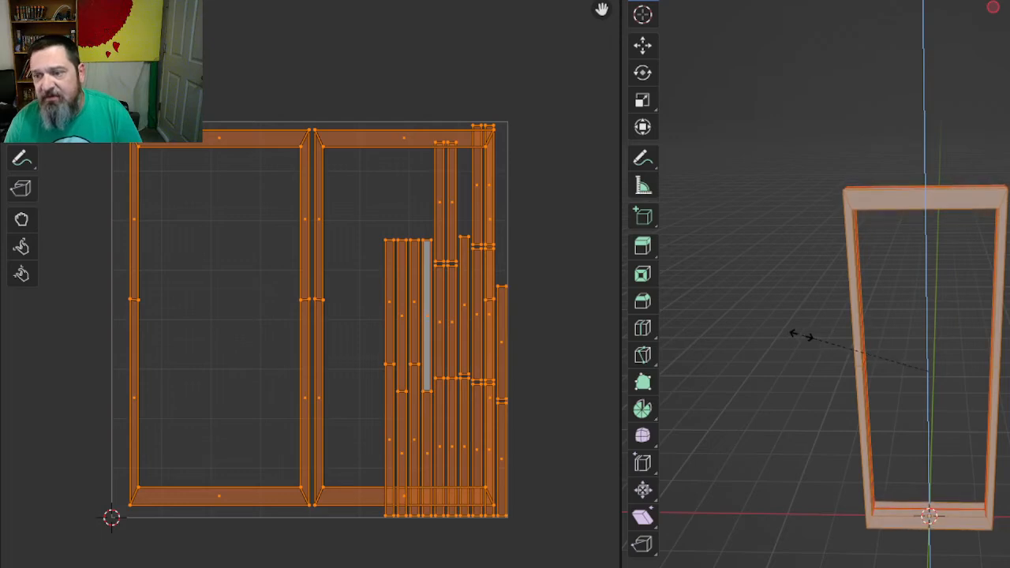
{"action": "left_click", "coordinate": [801, 335]}
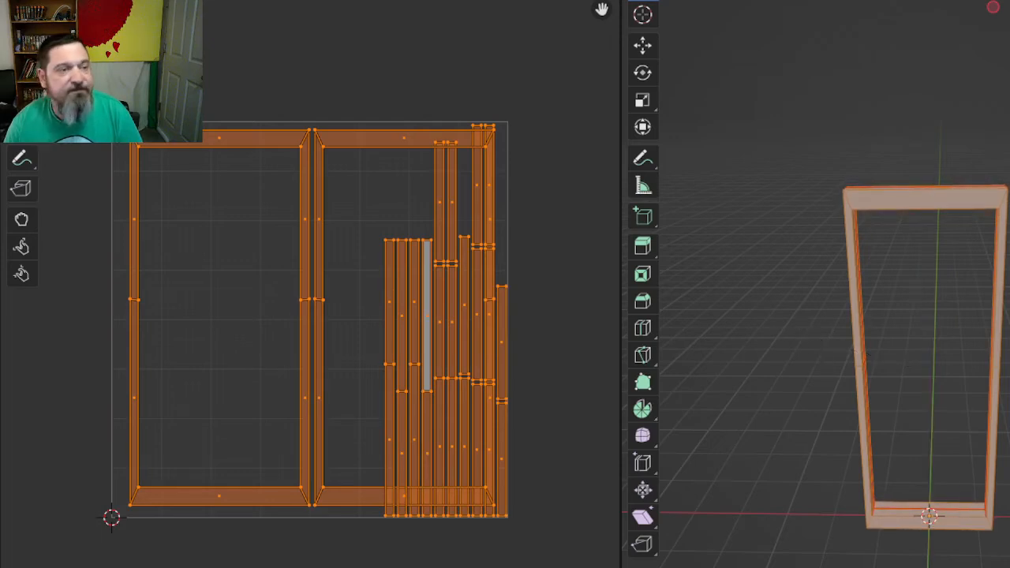
{"action": "left_click", "coordinate": [33, 1]}
{"action": "mouse_move", "coordinate": [79, 145]}
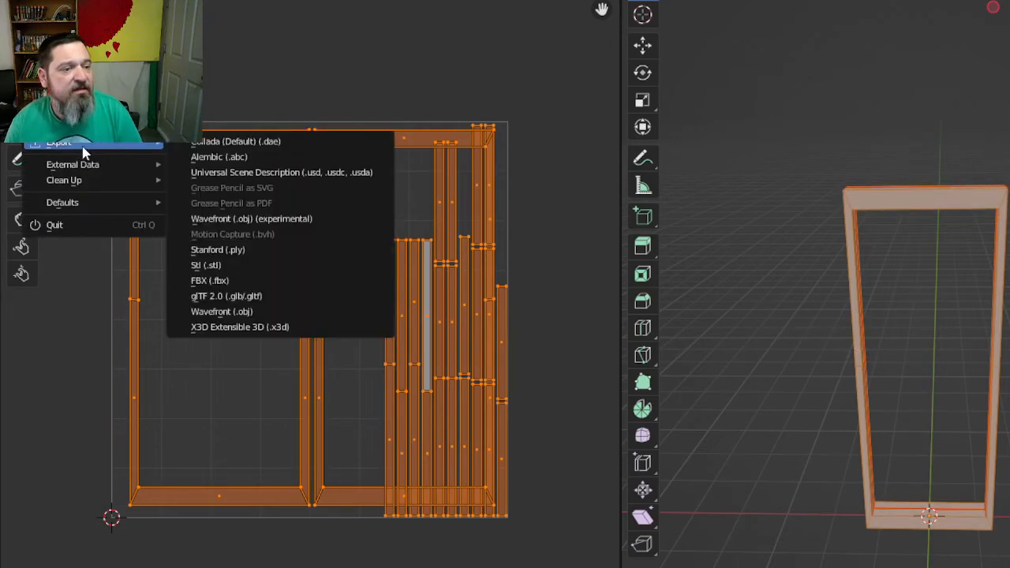
{"action": "left_click", "coordinate": [254, 282]}
{"action": "left_click", "coordinate": [989, 513]}
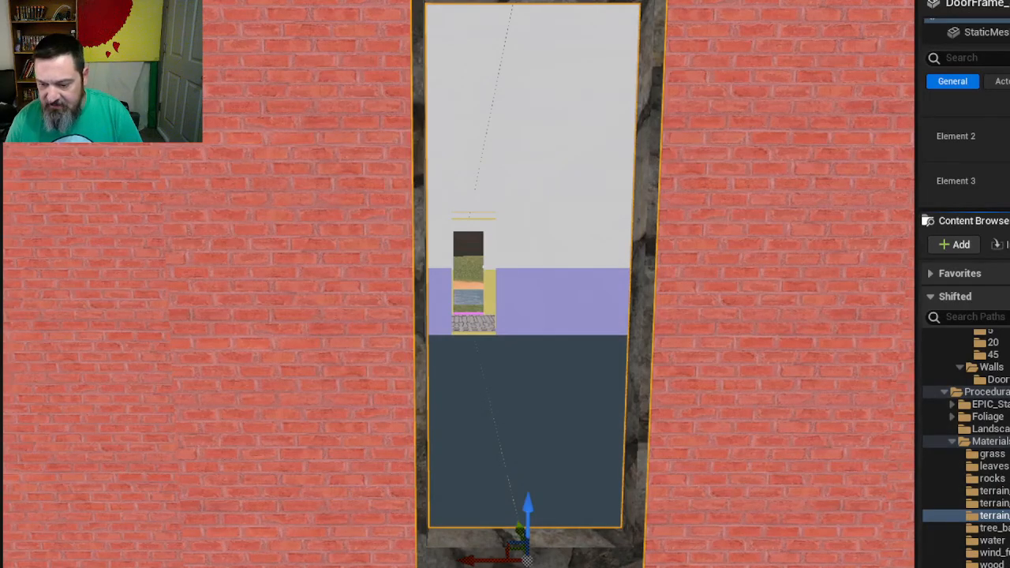
- Back in Unreal Editor, open the door folder under Walls and reimport the door frame mesh
{"action": "scroll", "coordinate": [978, 544], "scroll_direction": "up", "scroll_amount": 2}
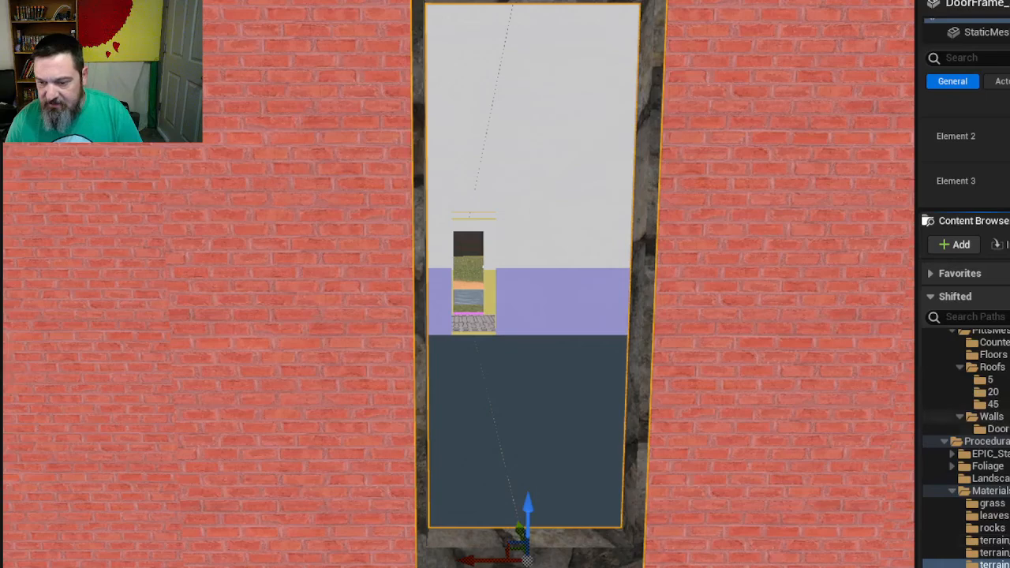
{"action": "left_click", "coordinate": [995, 429]}
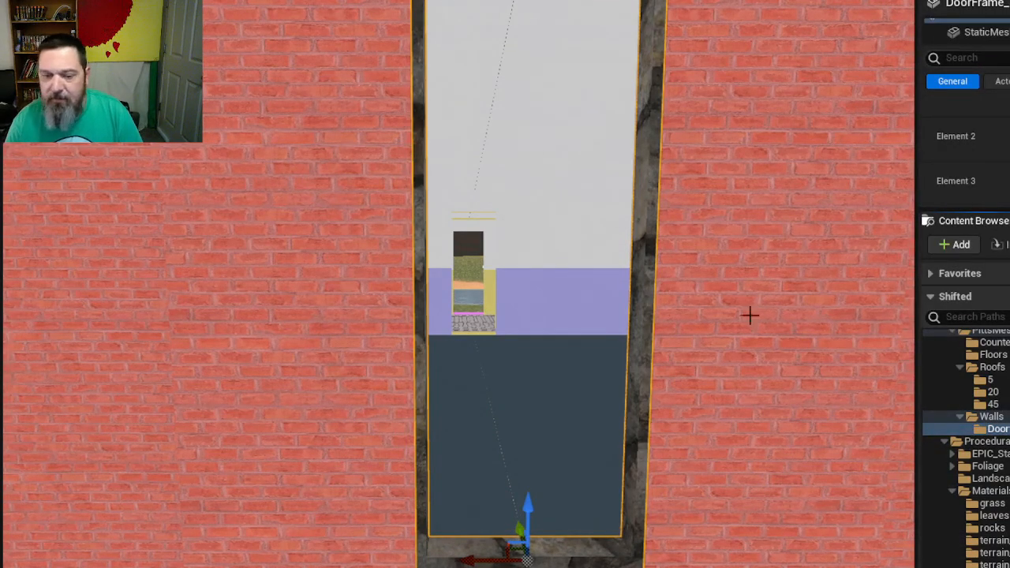
- Examine from several angles how the updated door frame fits the doorway and the surrounding brick wall
{"action": "right_click_drag", "start_coordinate": [750, 315], "coordinate": [552, 299]}
{"action": "key", "text": "e"}
{"action": "key", "text": "w"}
{"action": "key", "text": "a"}
{"action": "key", "text": "a"}
{"action": "key", "text": "d"}
{"action": "key", "text": "q"}
{"action": "key", "text": "d"}
{"action": "key", "text": "w"}
{"action": "key", "text": "a"}
{"action": "key", "text": "w"}
{"action": "key", "text": "w"}
{"action": "right_click_drag", "start_coordinate": [868, 347], "coordinate": [781, 240]}
{"action": "key", "text": "s"}
{"action": "key", "text": "e"}
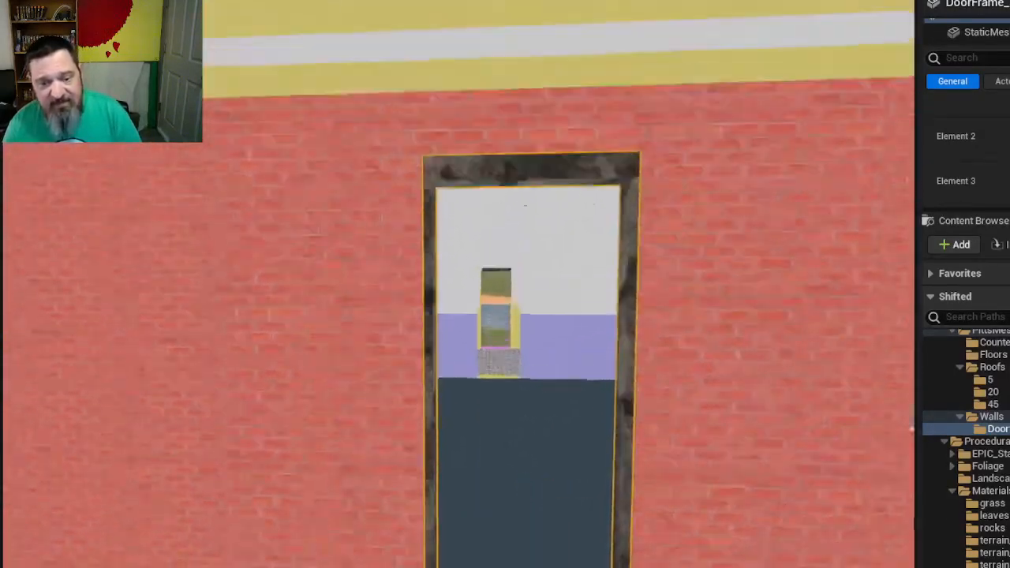
{"action": "key", "text": "a"}
{"action": "right_click_drag", "start_coordinate": [694, 307], "coordinate": [648, 301]}
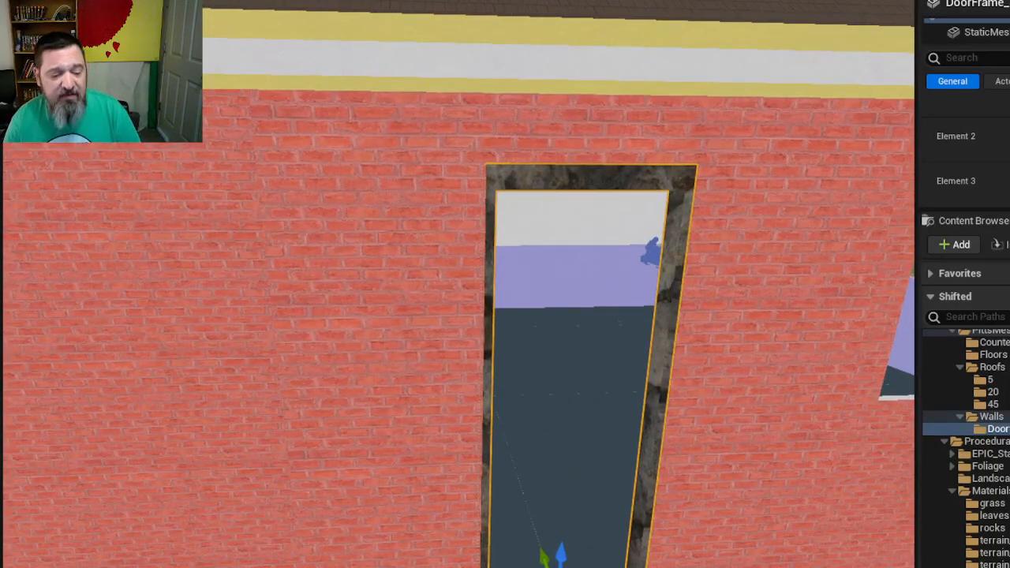
{"action": "key", "text": "alt+Tab"}
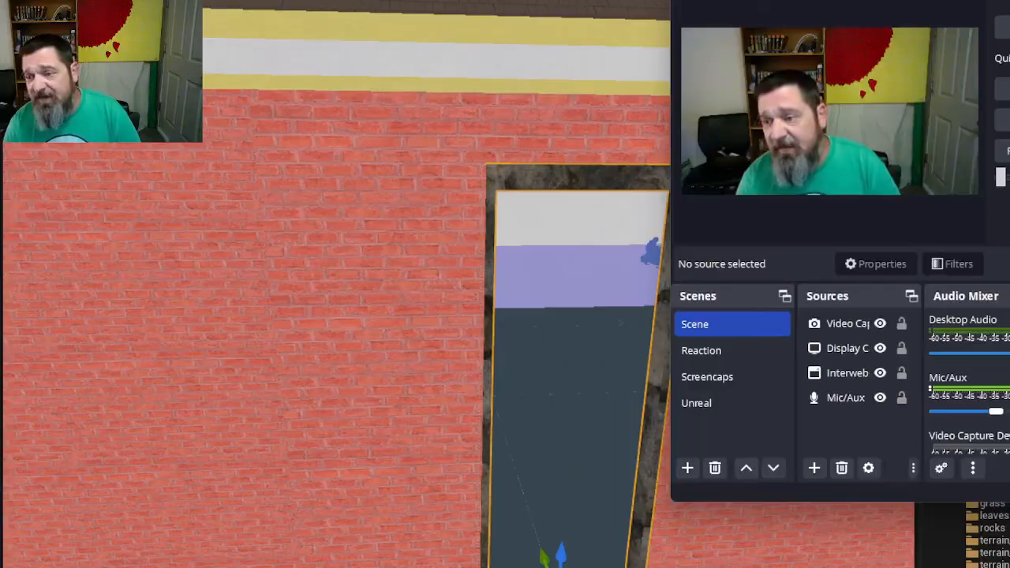